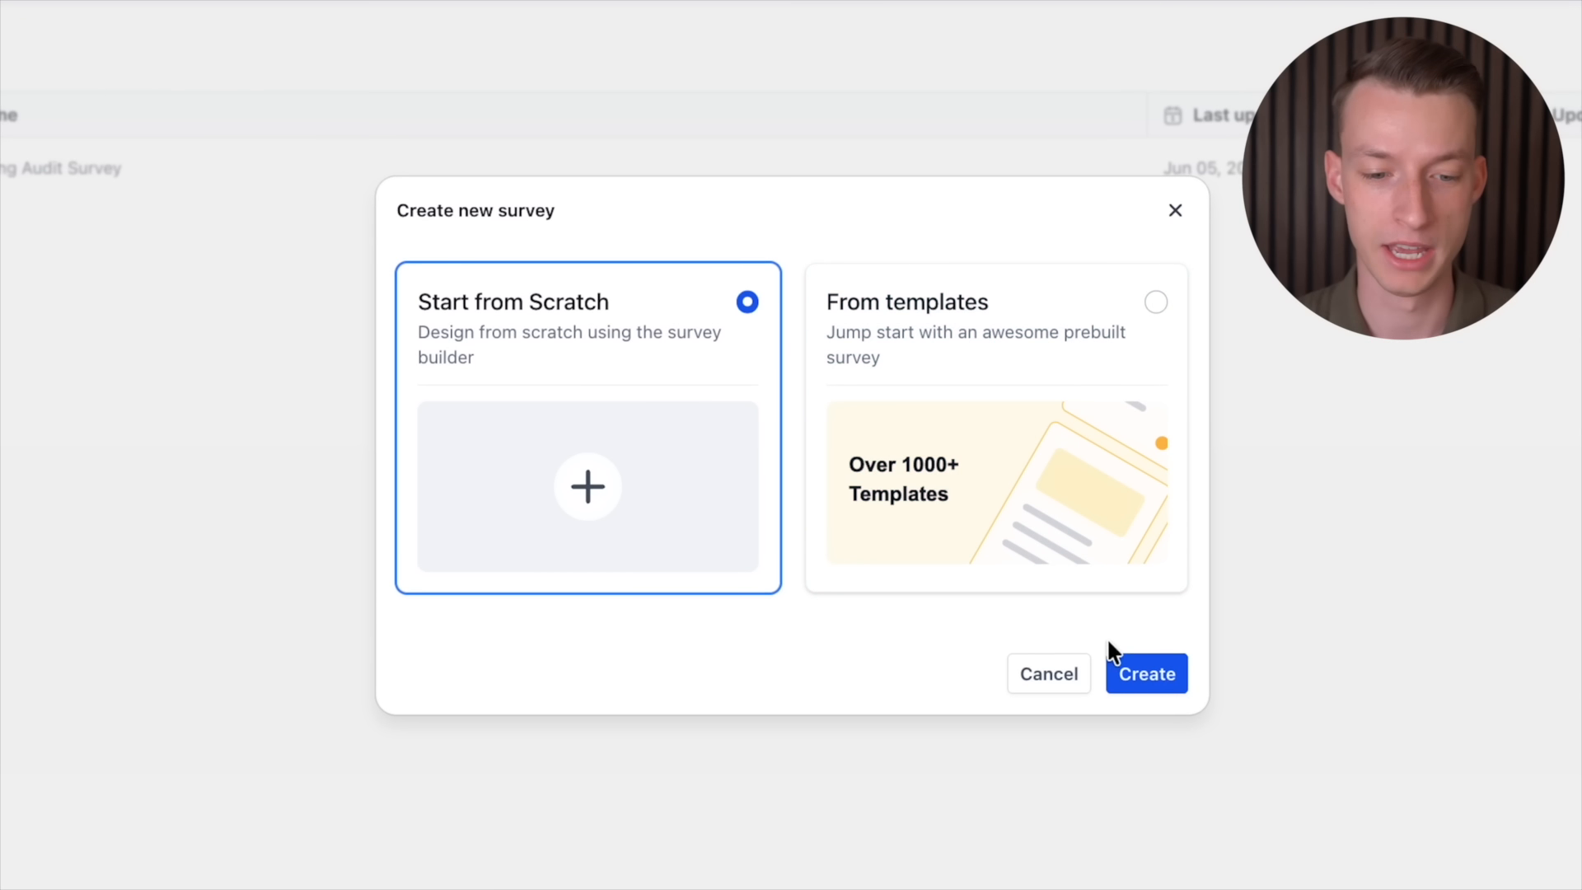
# Step: Create a blank survey from scratch and return to the list of surveys
pyautogui.click(1168, 684)
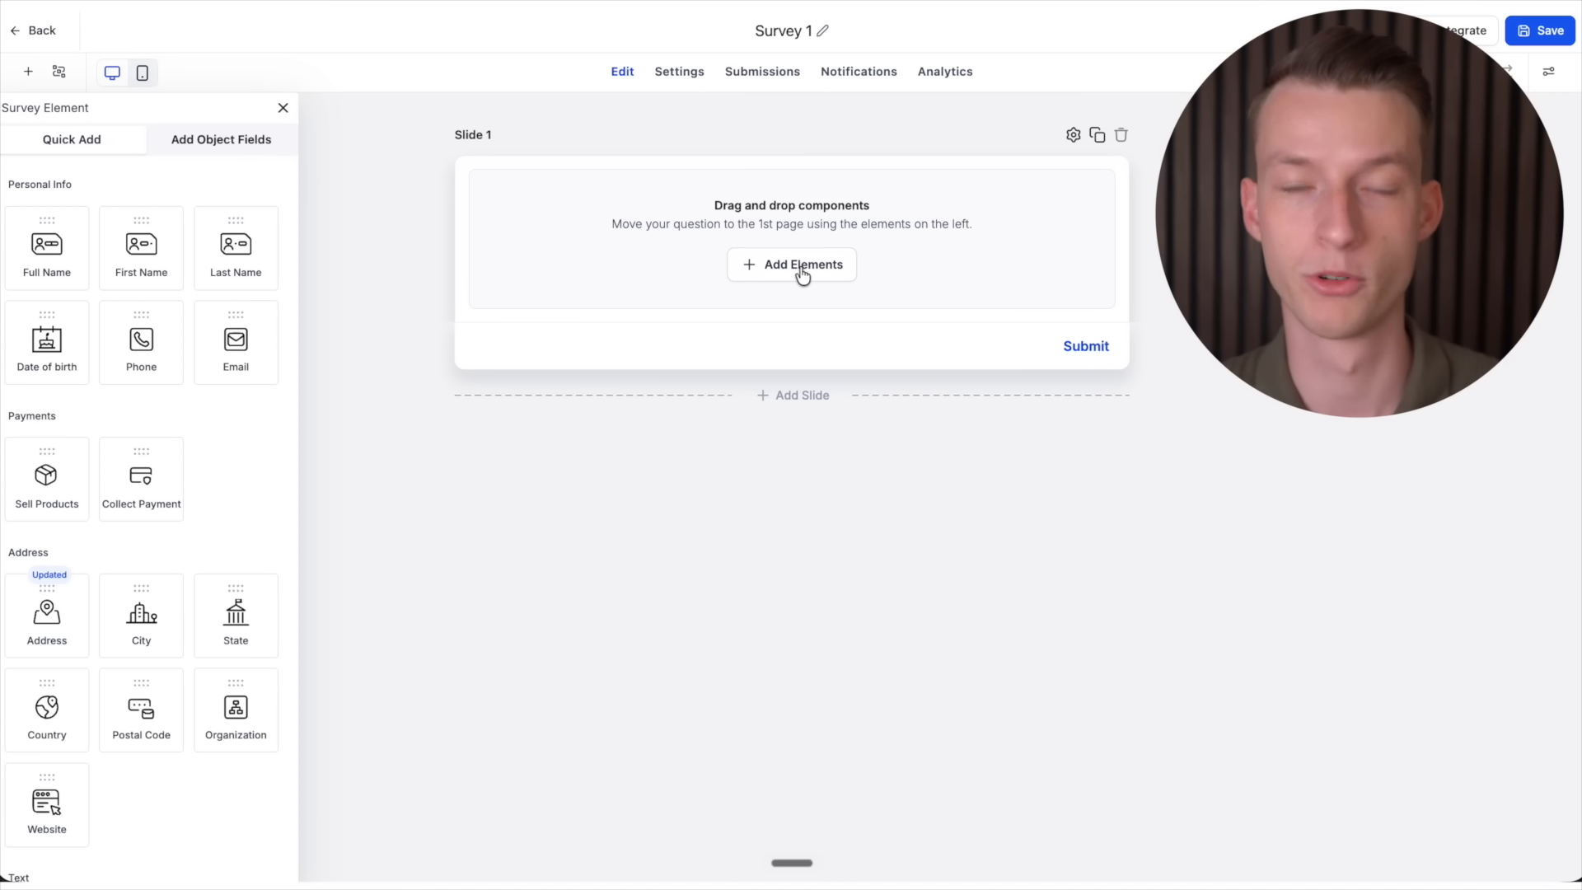
pyautogui.click(39, 31)
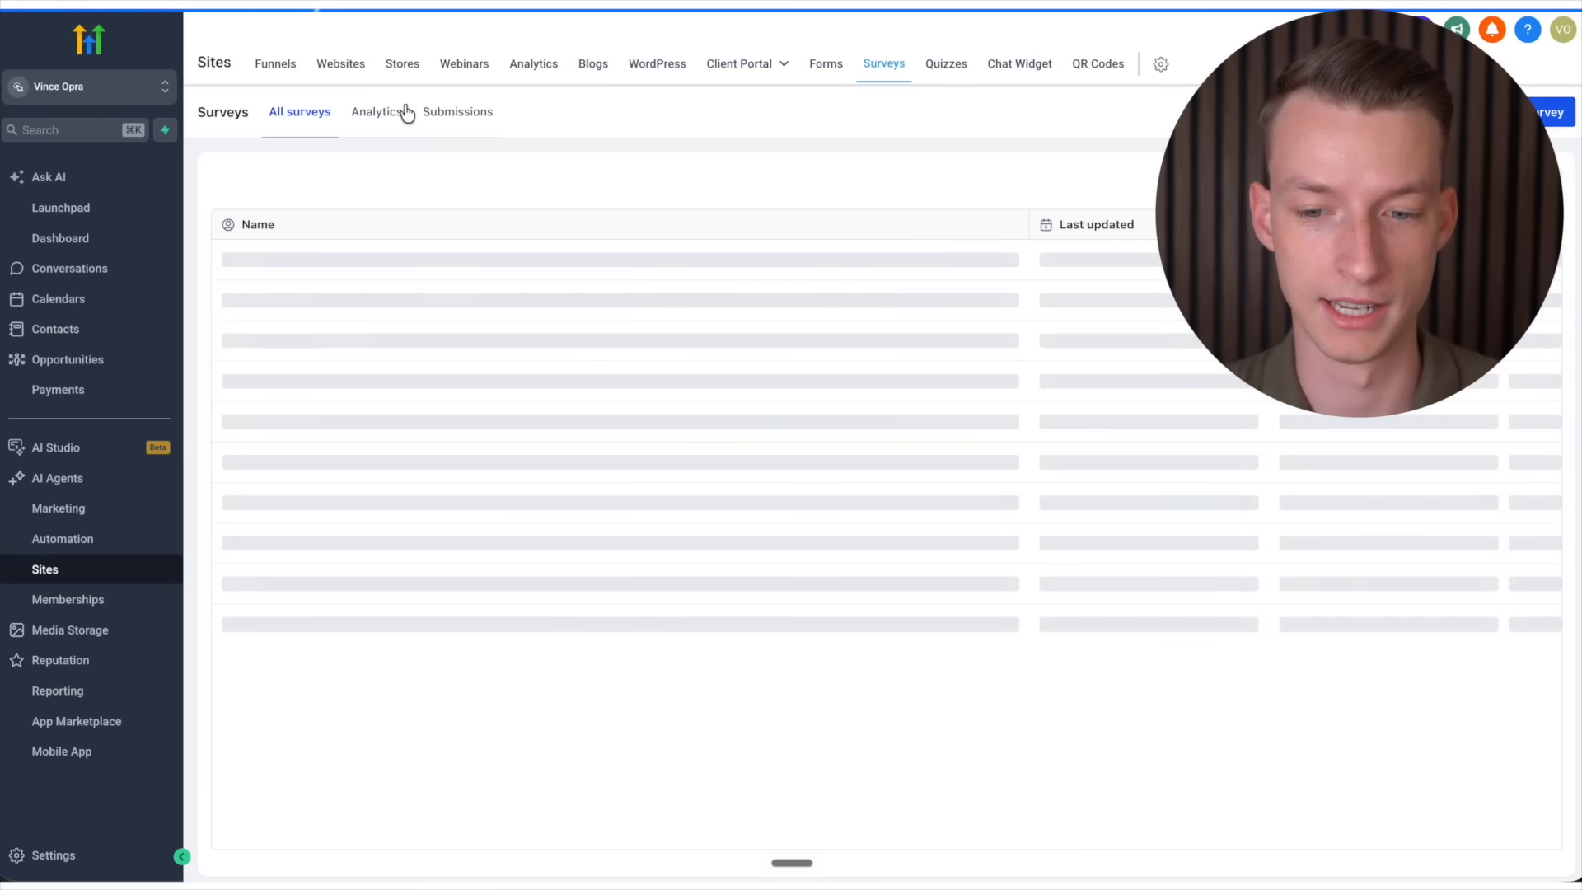
# Step: Start a new survey based on a template so the template library opens
pyautogui.click(1520, 112)
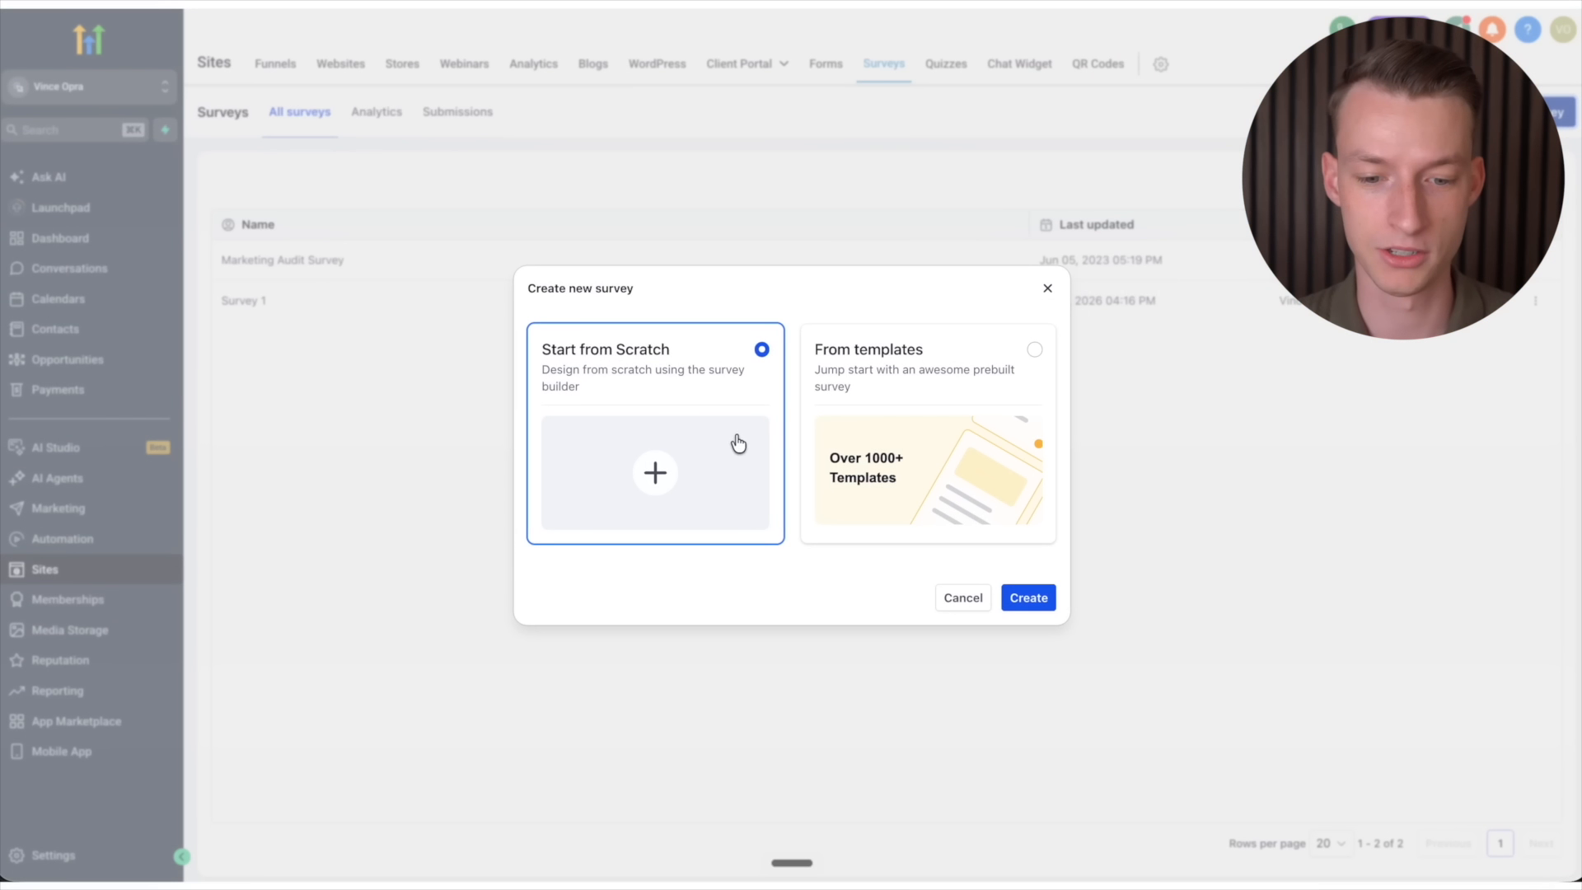
pyautogui.click(944, 384)
pyautogui.click(1029, 599)
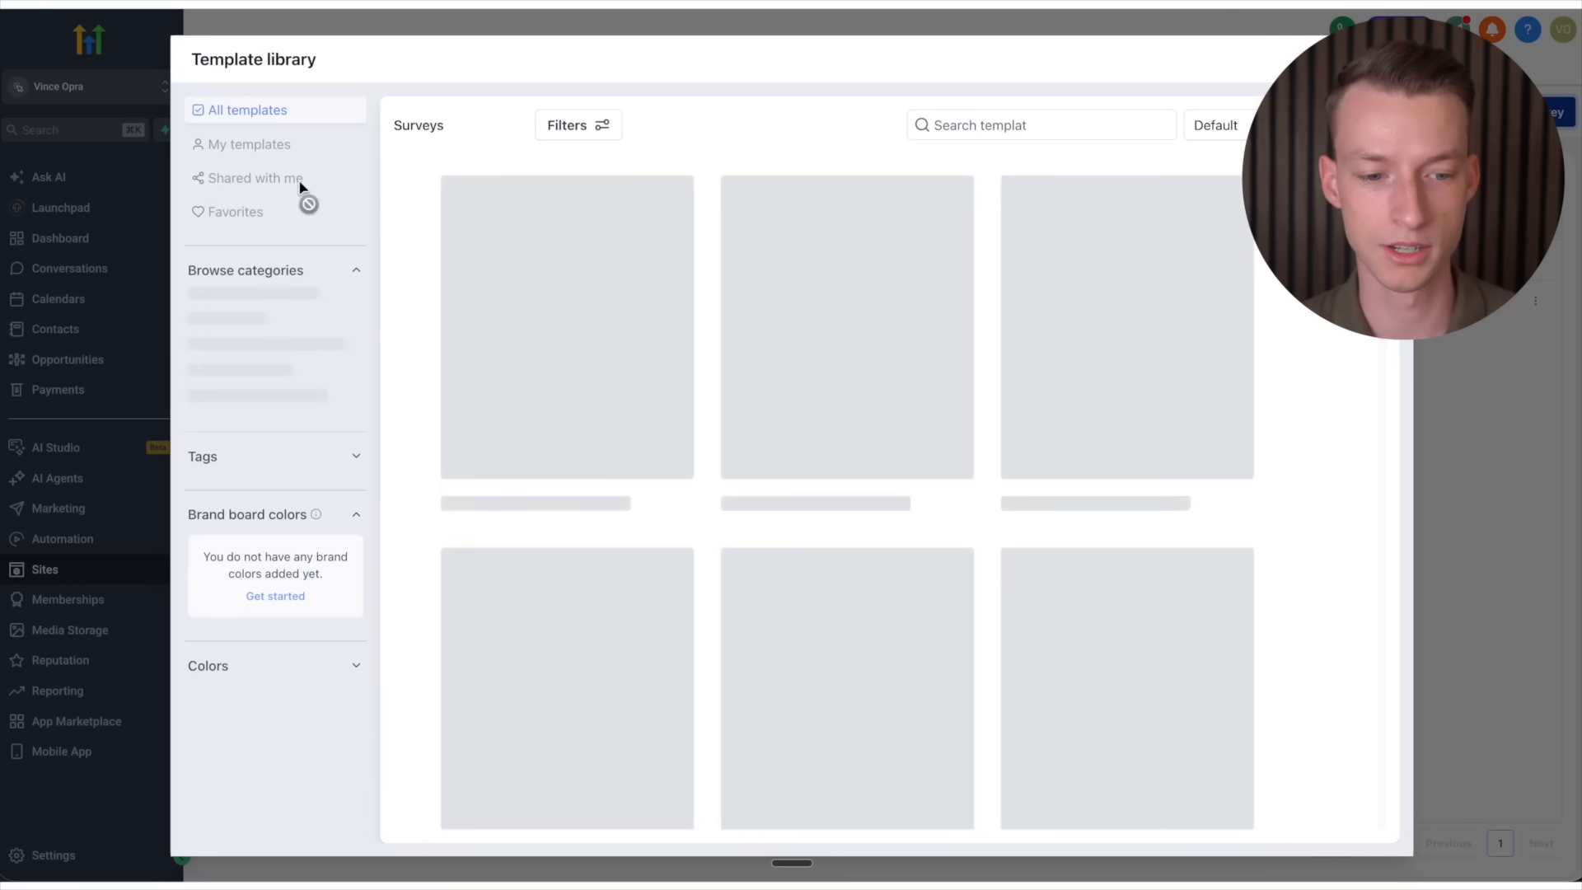
# Step: Show the full category list, filter the survey templates to Automotive and browse the matching designs
pyautogui.click(243, 432)
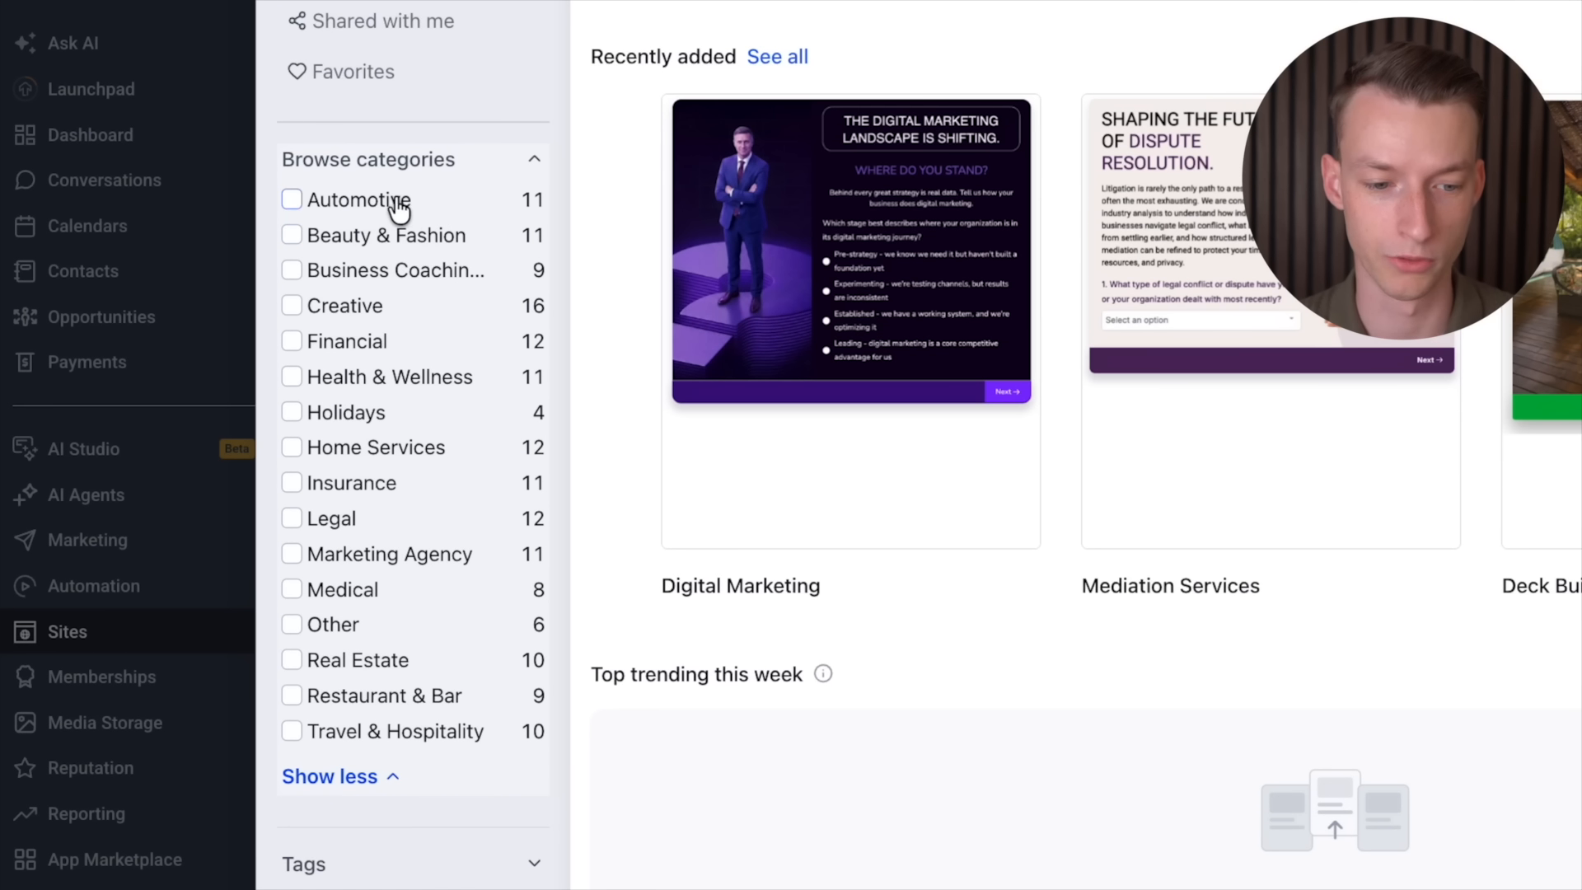
pyautogui.click(399, 206)
pyautogui.scroll(-4, 1159, 446)
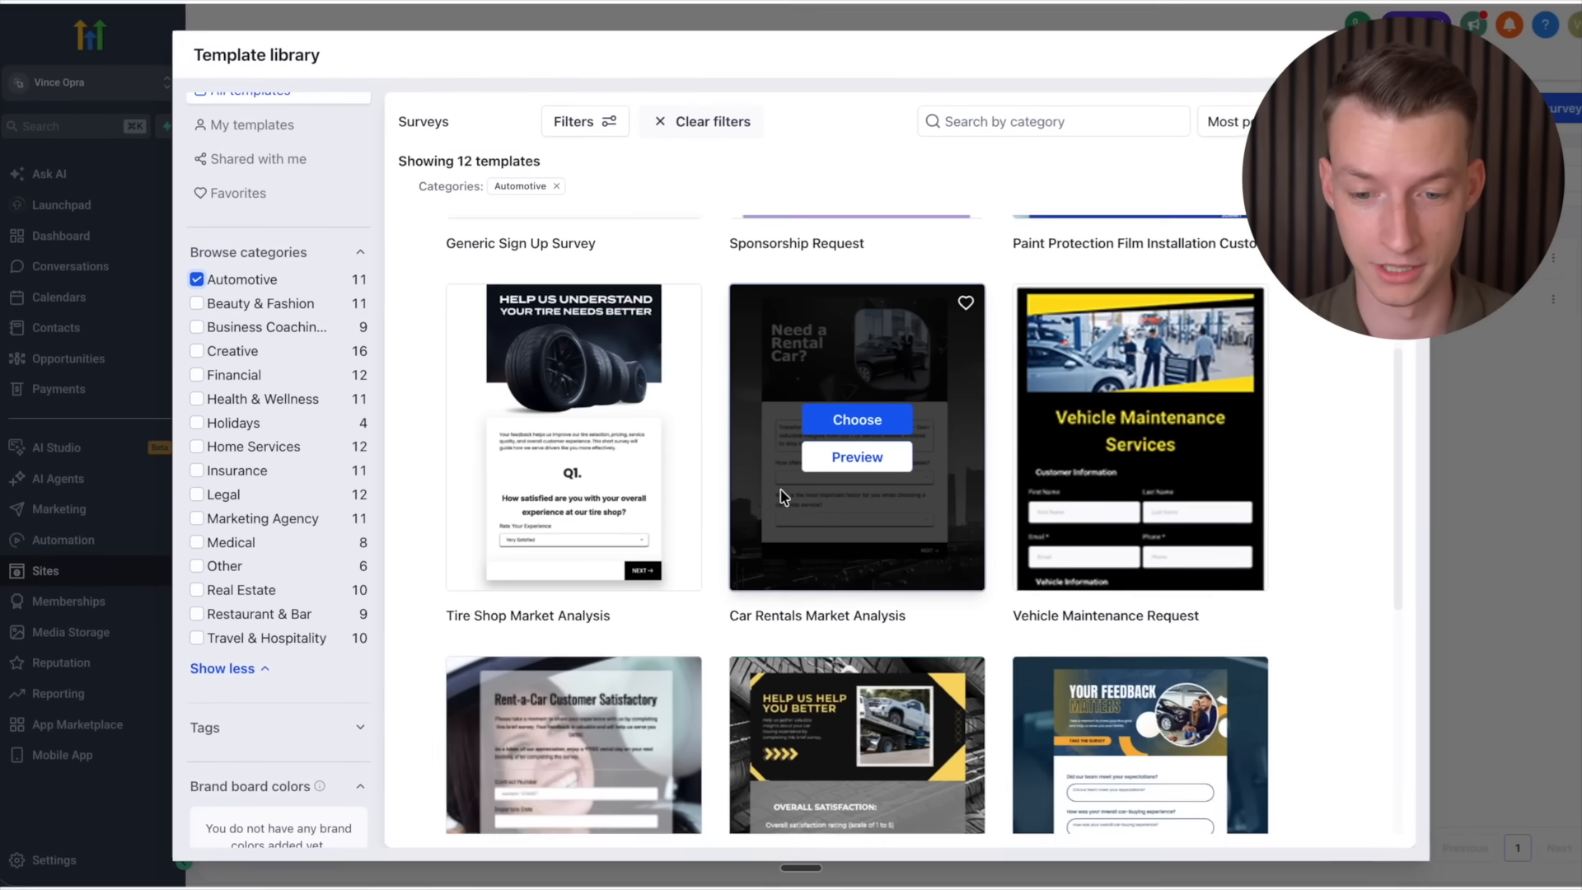
pyautogui.scroll(4, 781, 497)
pyautogui.scroll(-3, 675, 700)
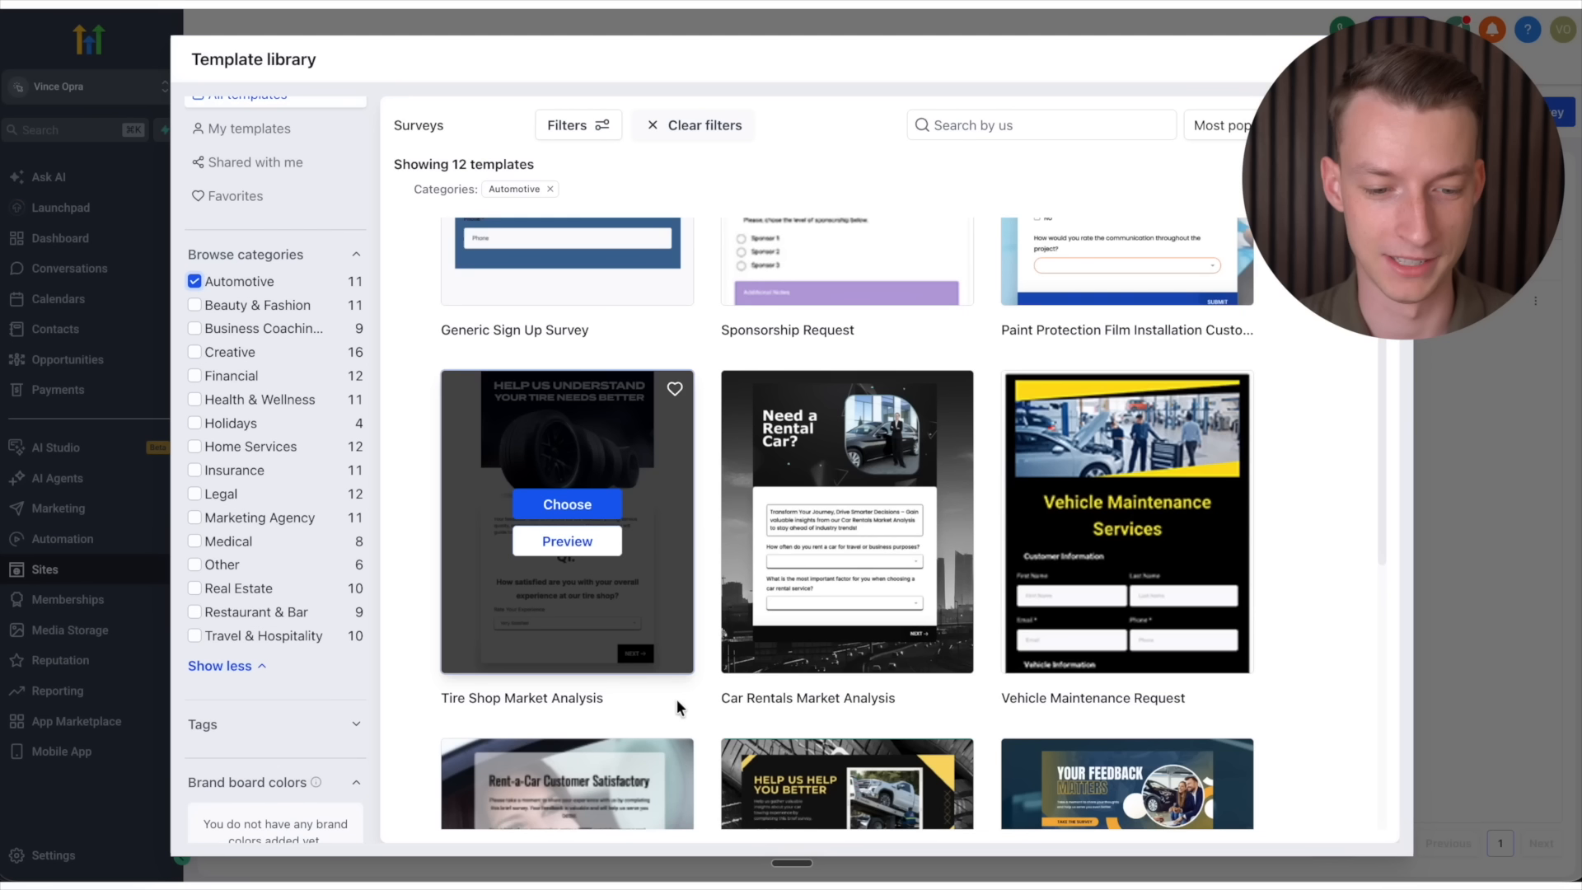
pyautogui.scroll(-1, 676, 698)
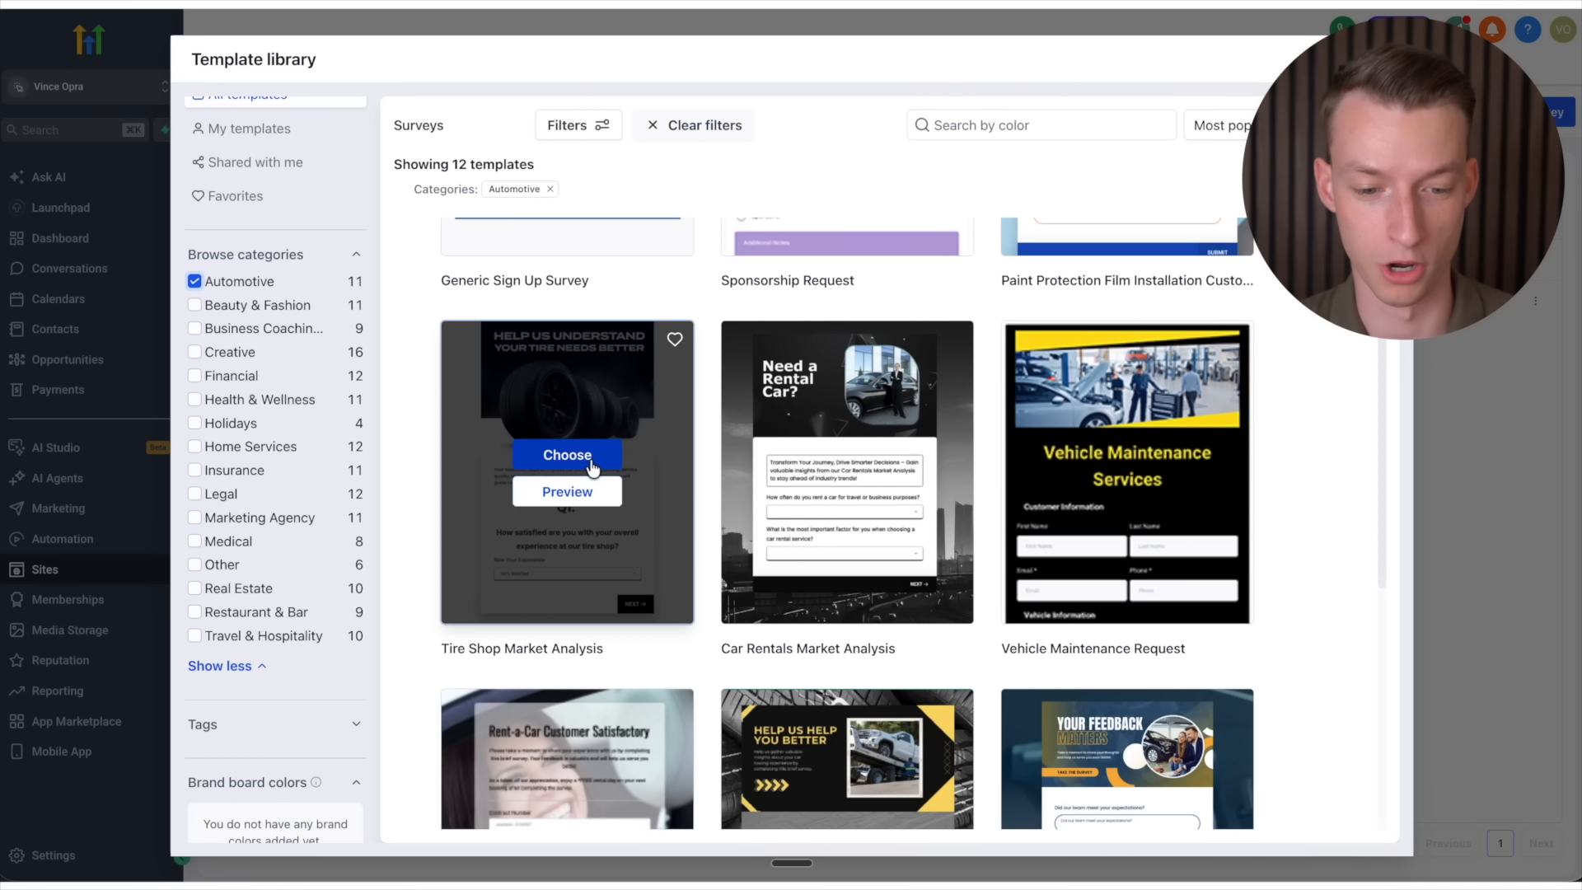
# Step: Preview the Tire Shop Market Analysis template and advance past its first question
pyautogui.click(581, 492)
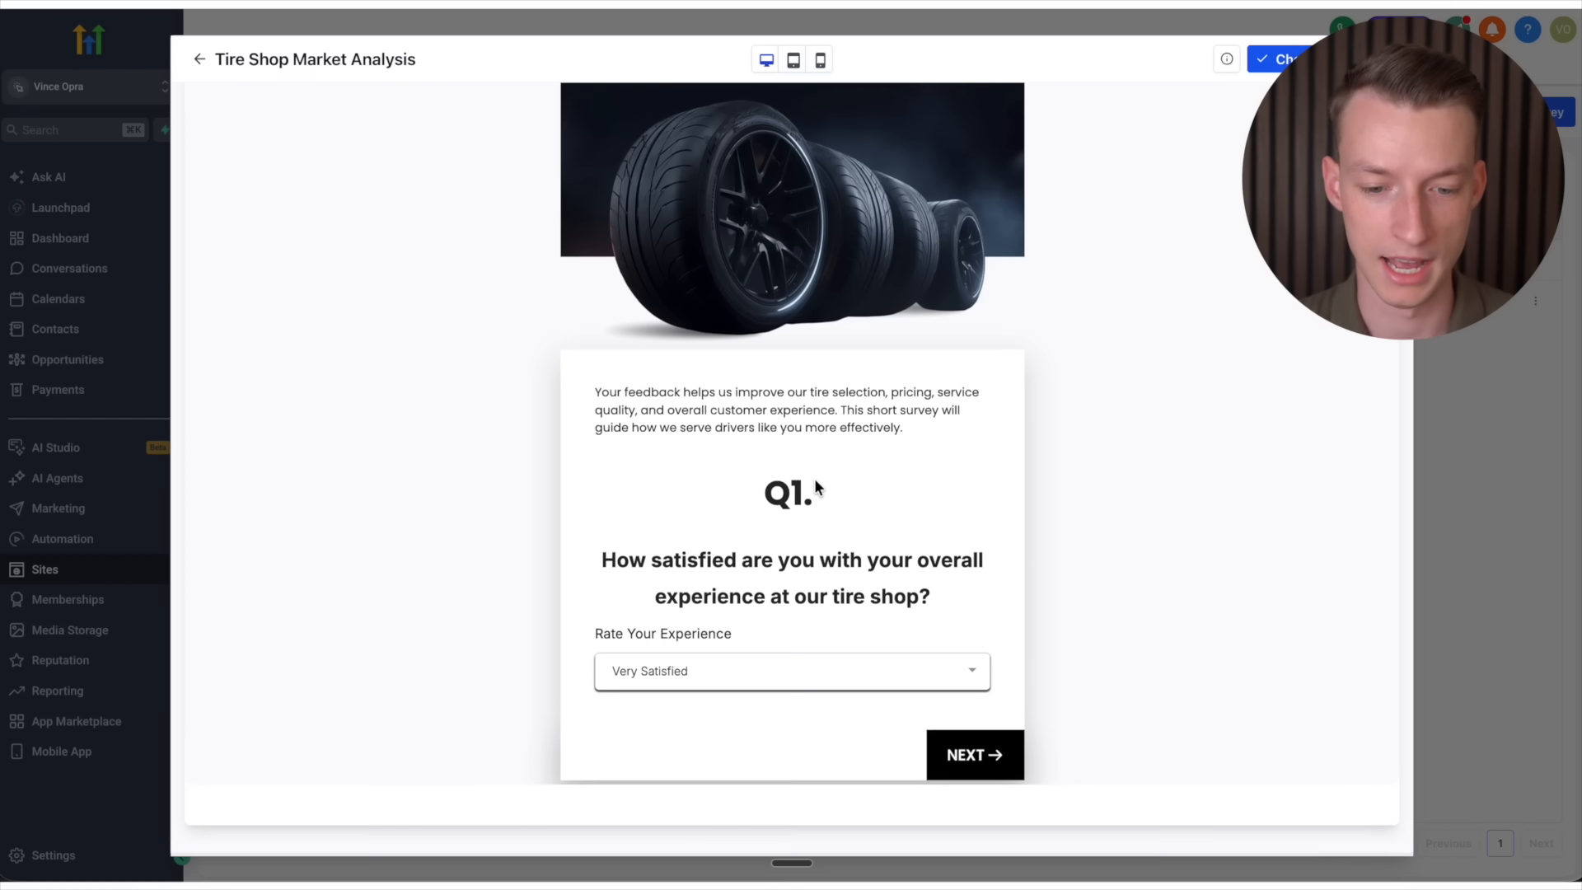
pyautogui.click(1001, 757)
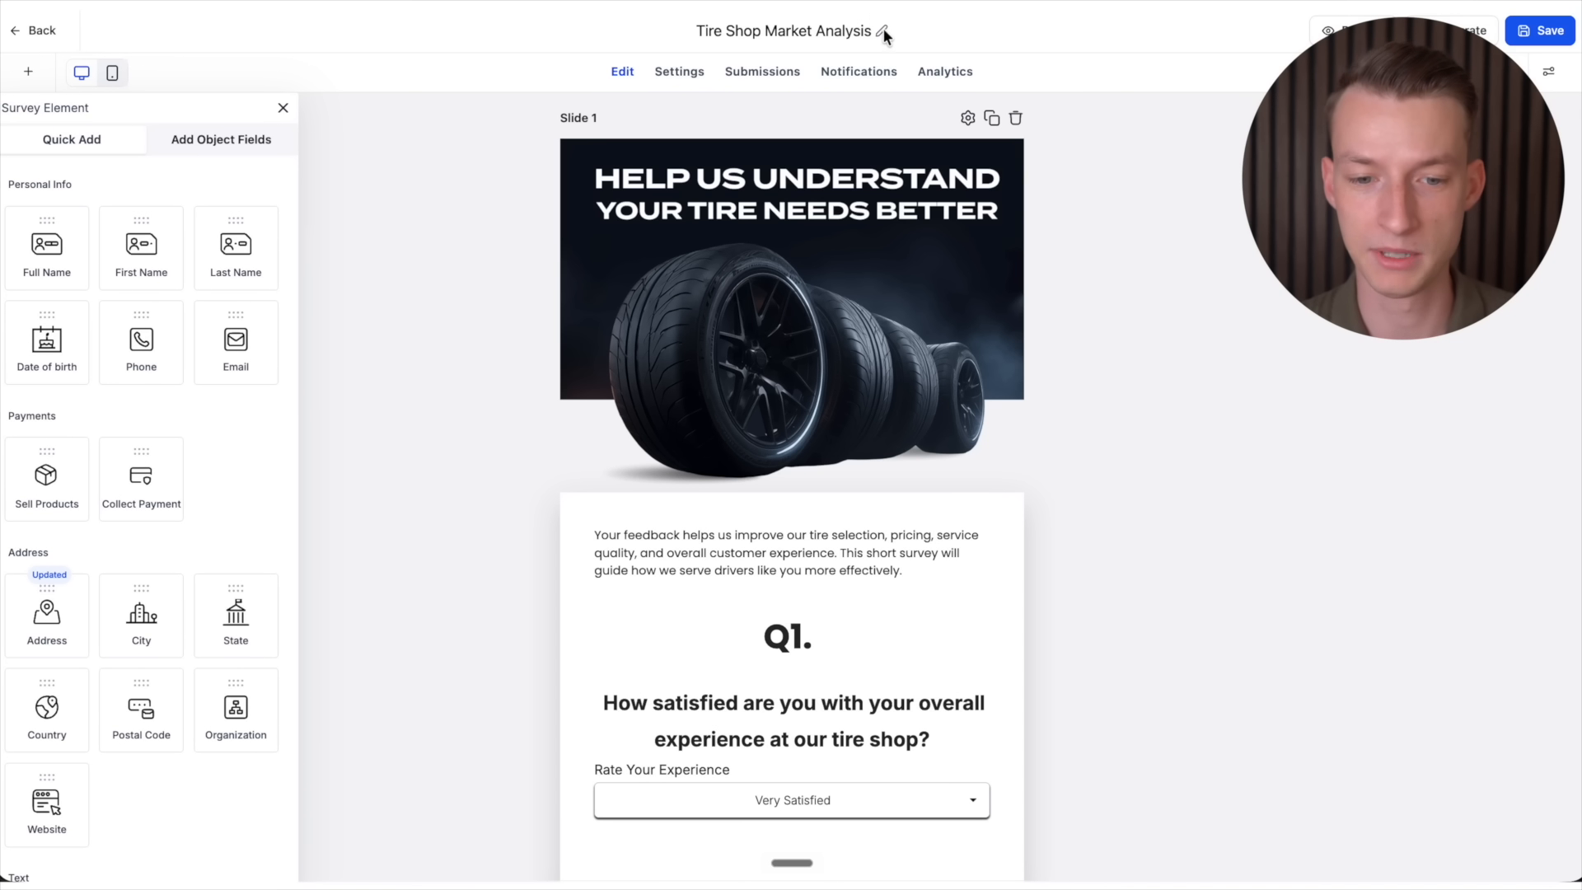
# Step: Rename the survey to "Shop"
pyautogui.click(882, 31)
pyautogui.hotkey('ctrl', 'a')
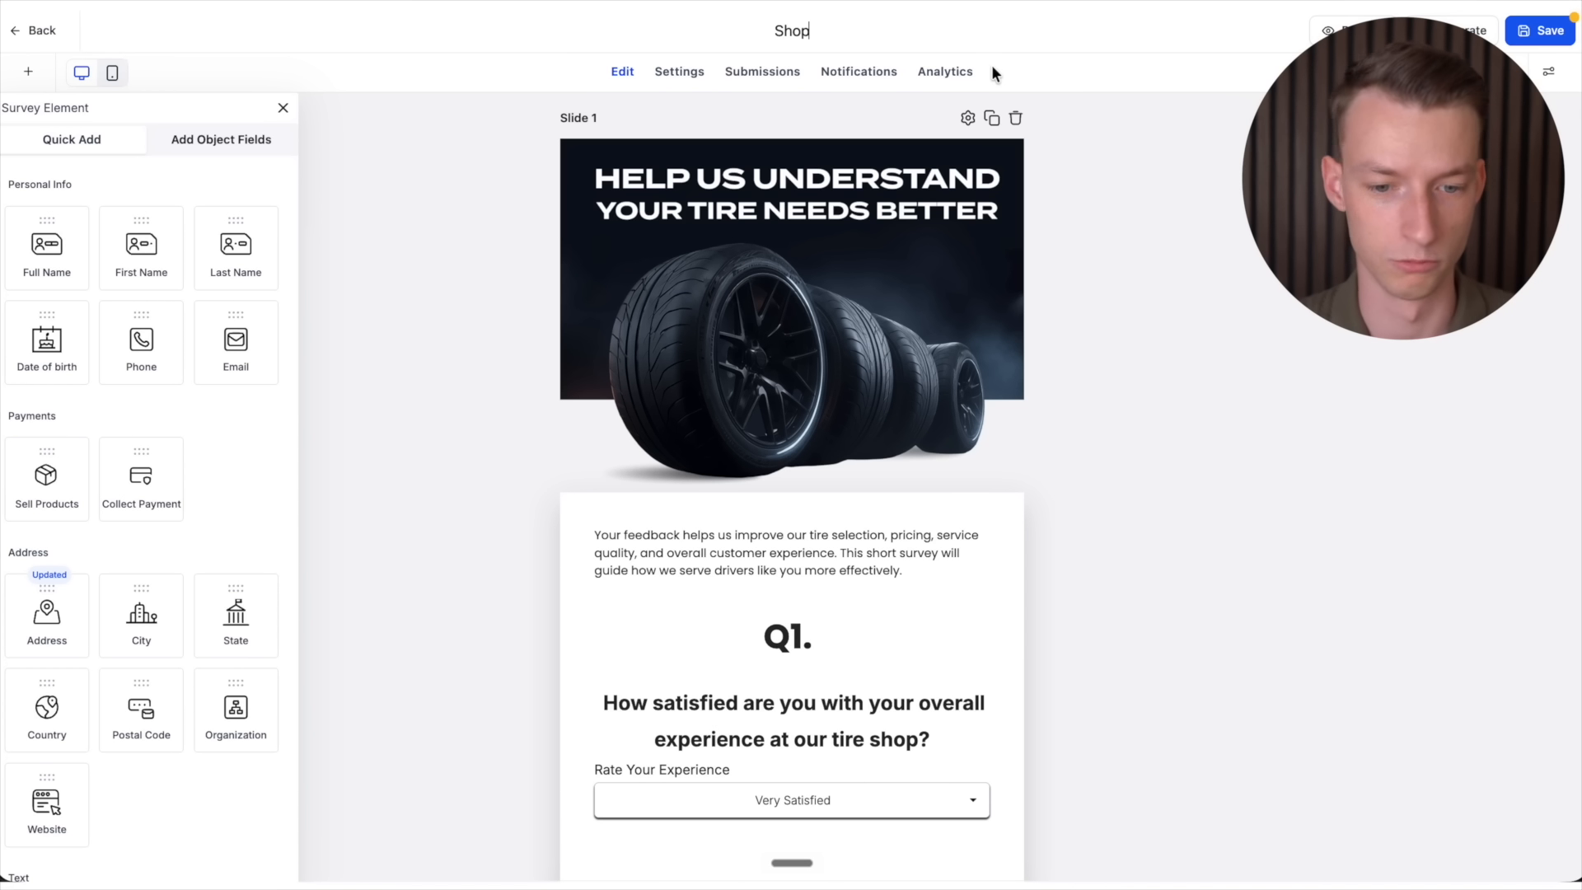
# Step: Look through the survey's slides from Q1 to Q9 and come back to the first question
pyautogui.scroll(-10, 701, 388)
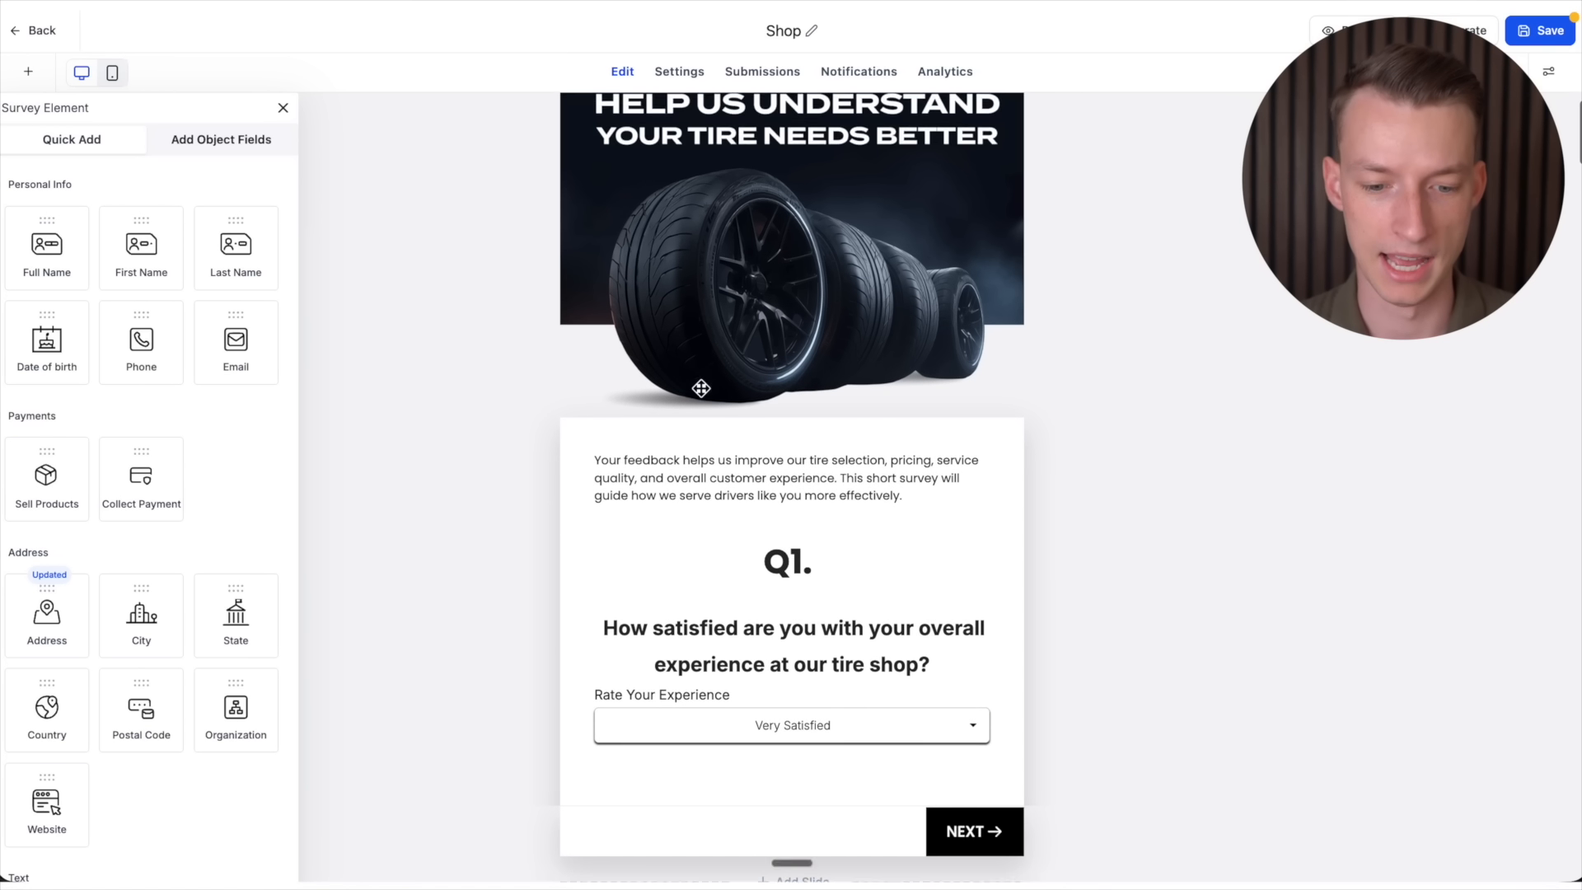
pyautogui.scroll(-5, 701, 388)
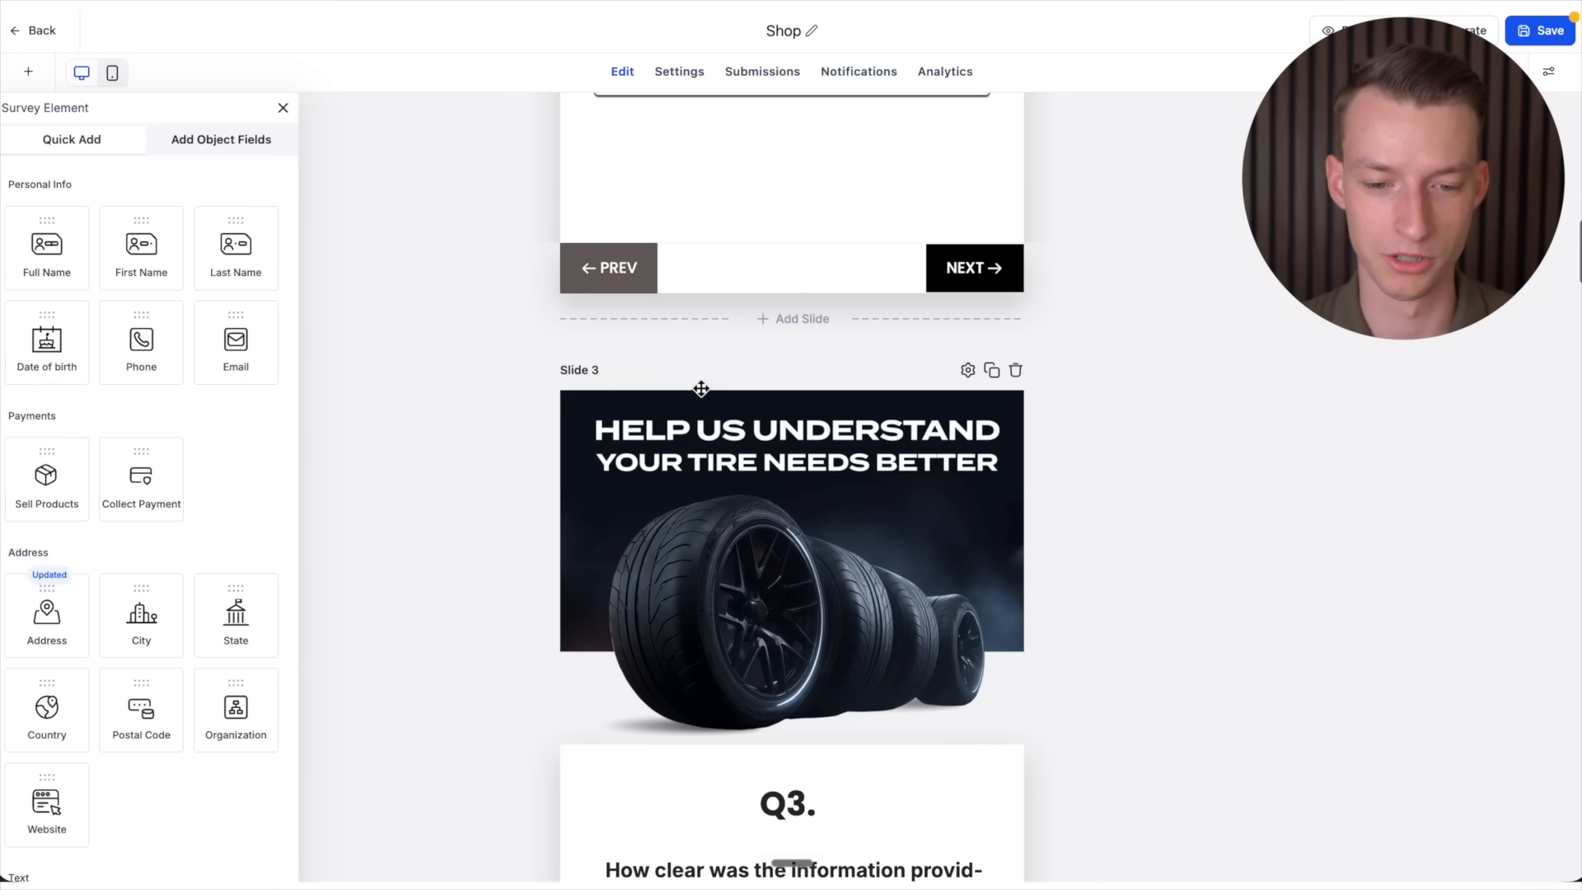
pyautogui.scroll(-15, 701, 388)
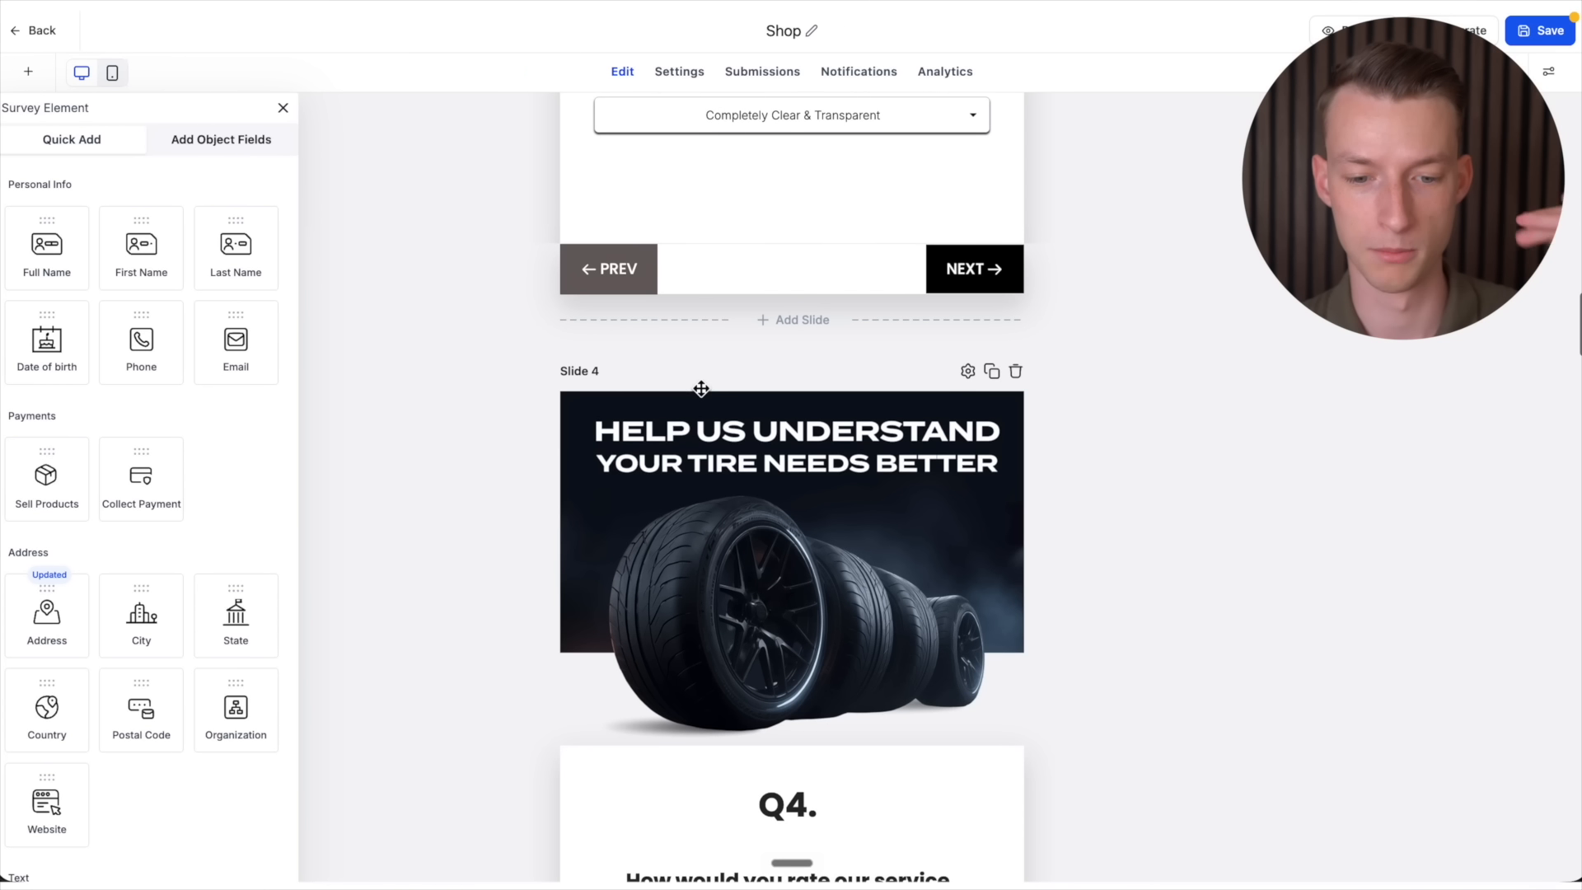
pyautogui.scroll(-20, 701, 388)
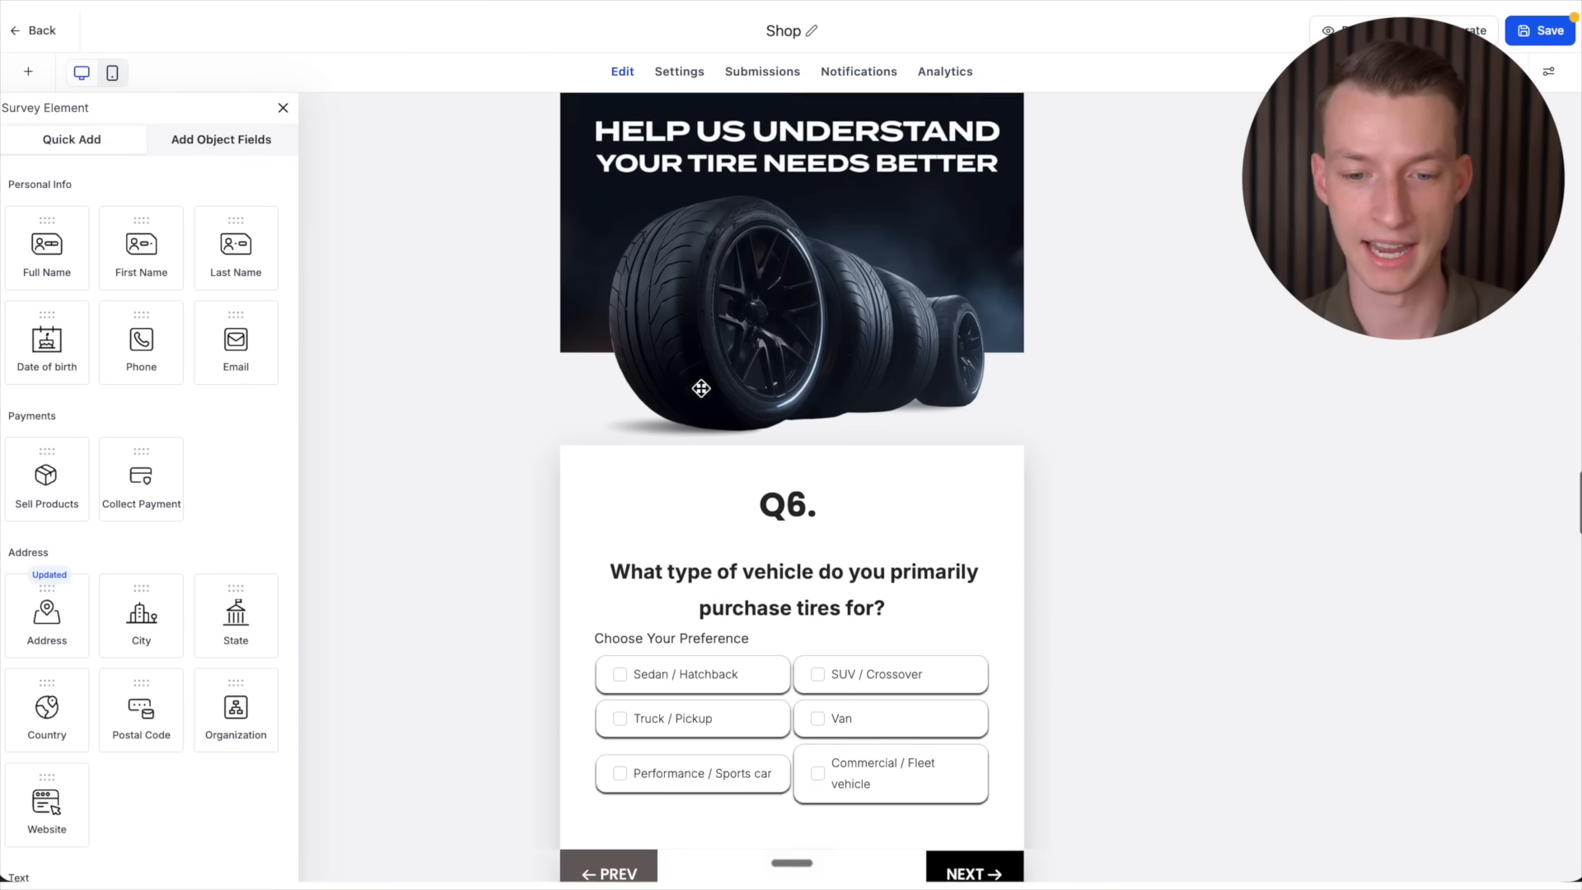
pyautogui.scroll(-20, 701, 388)
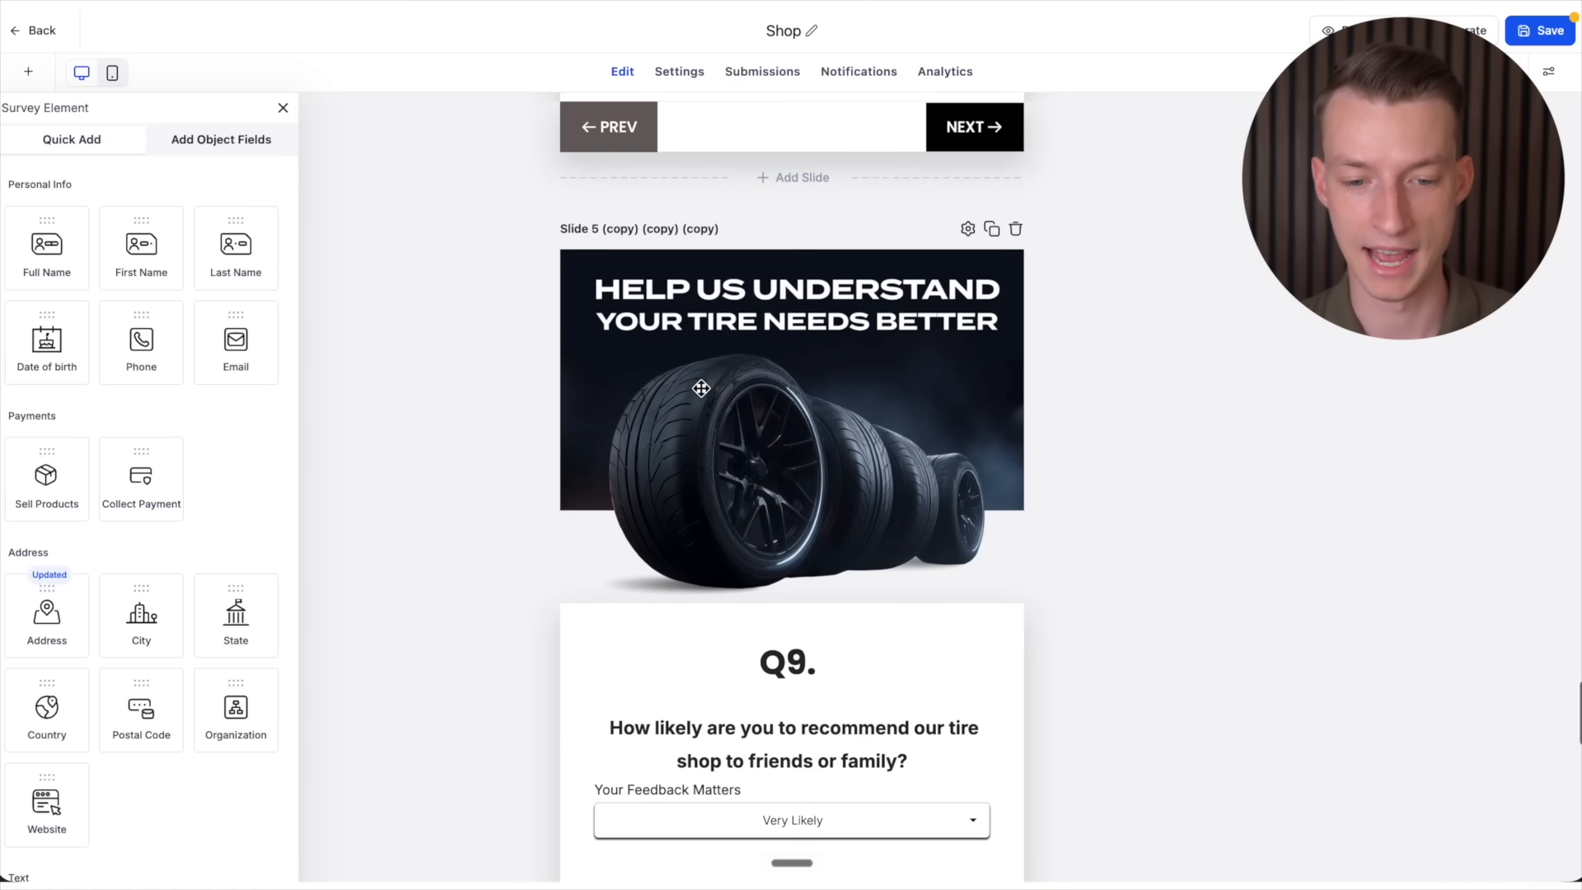
pyautogui.scroll(20, 702, 388)
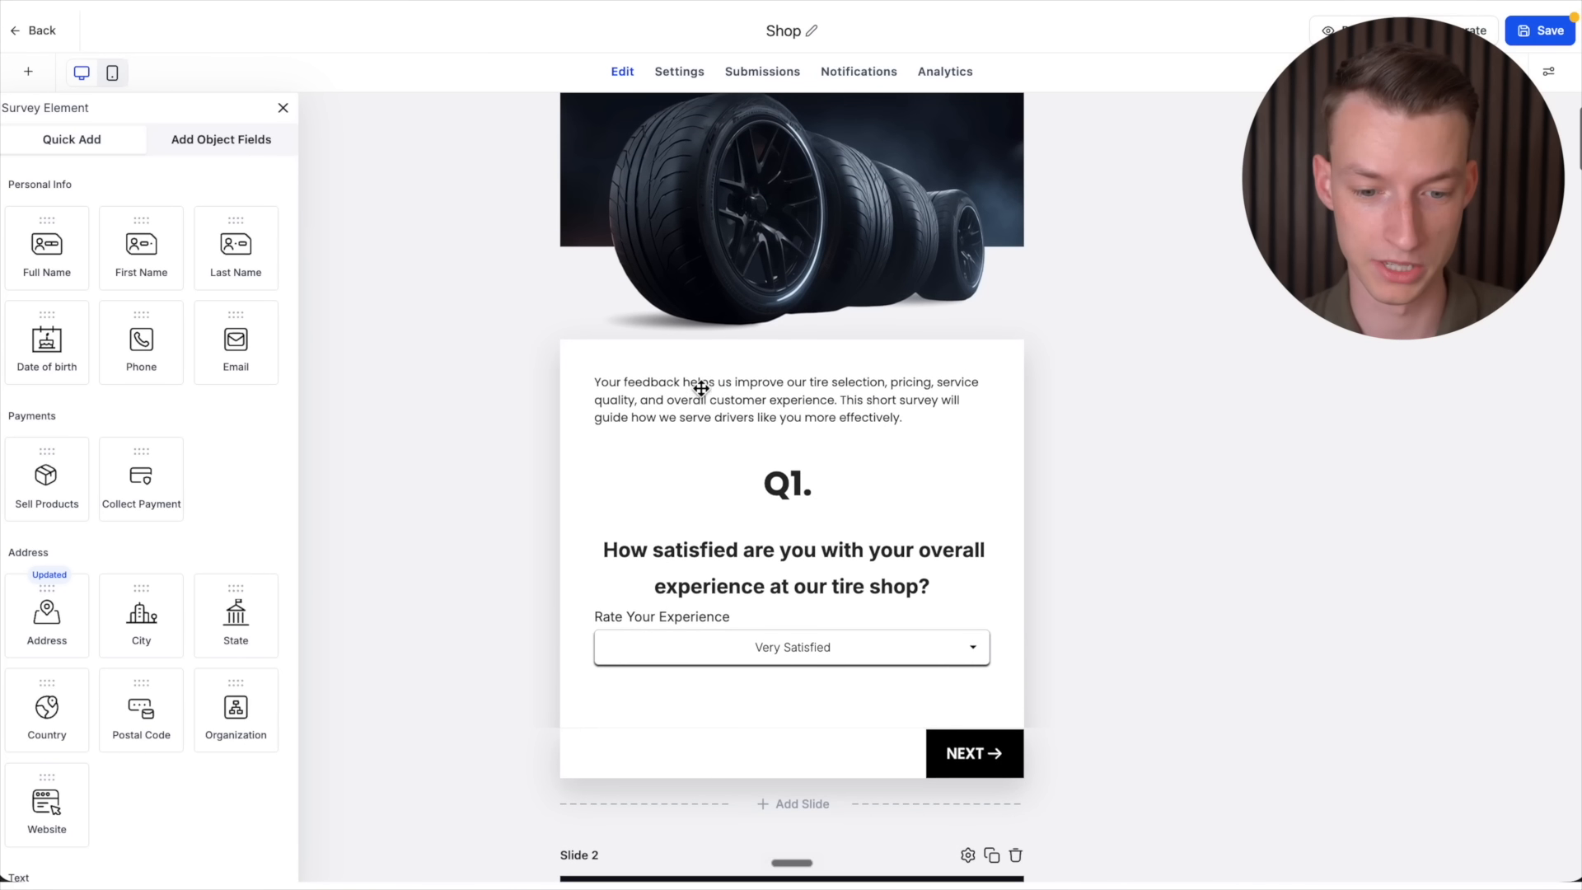
pyautogui.scroll(-3, 794, 435)
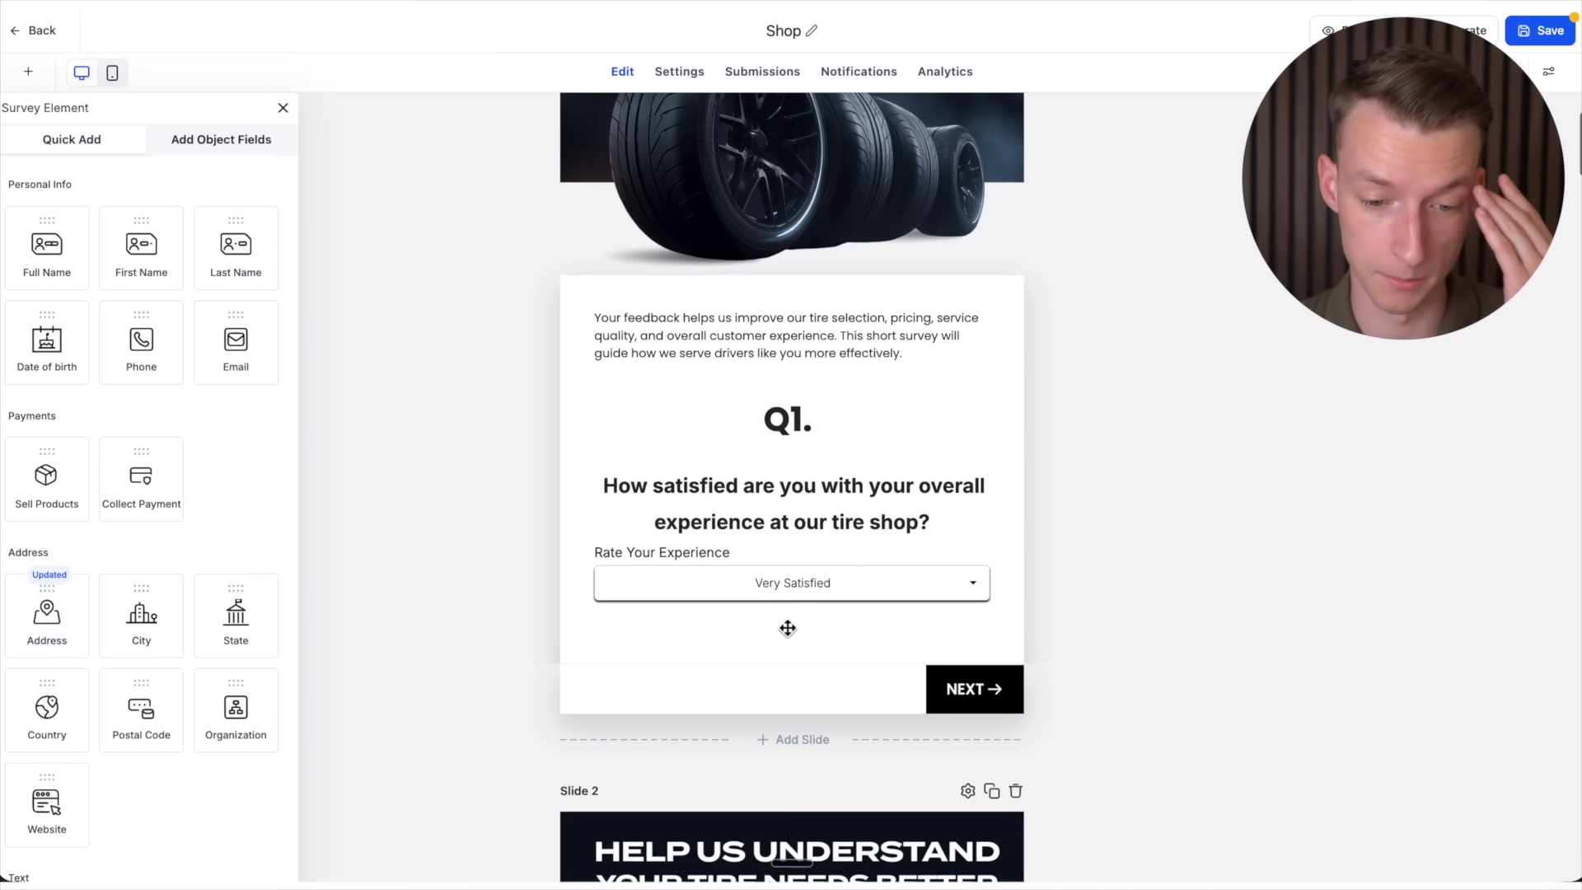
# Step: Open the dropdown questions of Q1 and Q2 to inspect their answer options
pyautogui.click(816, 582)
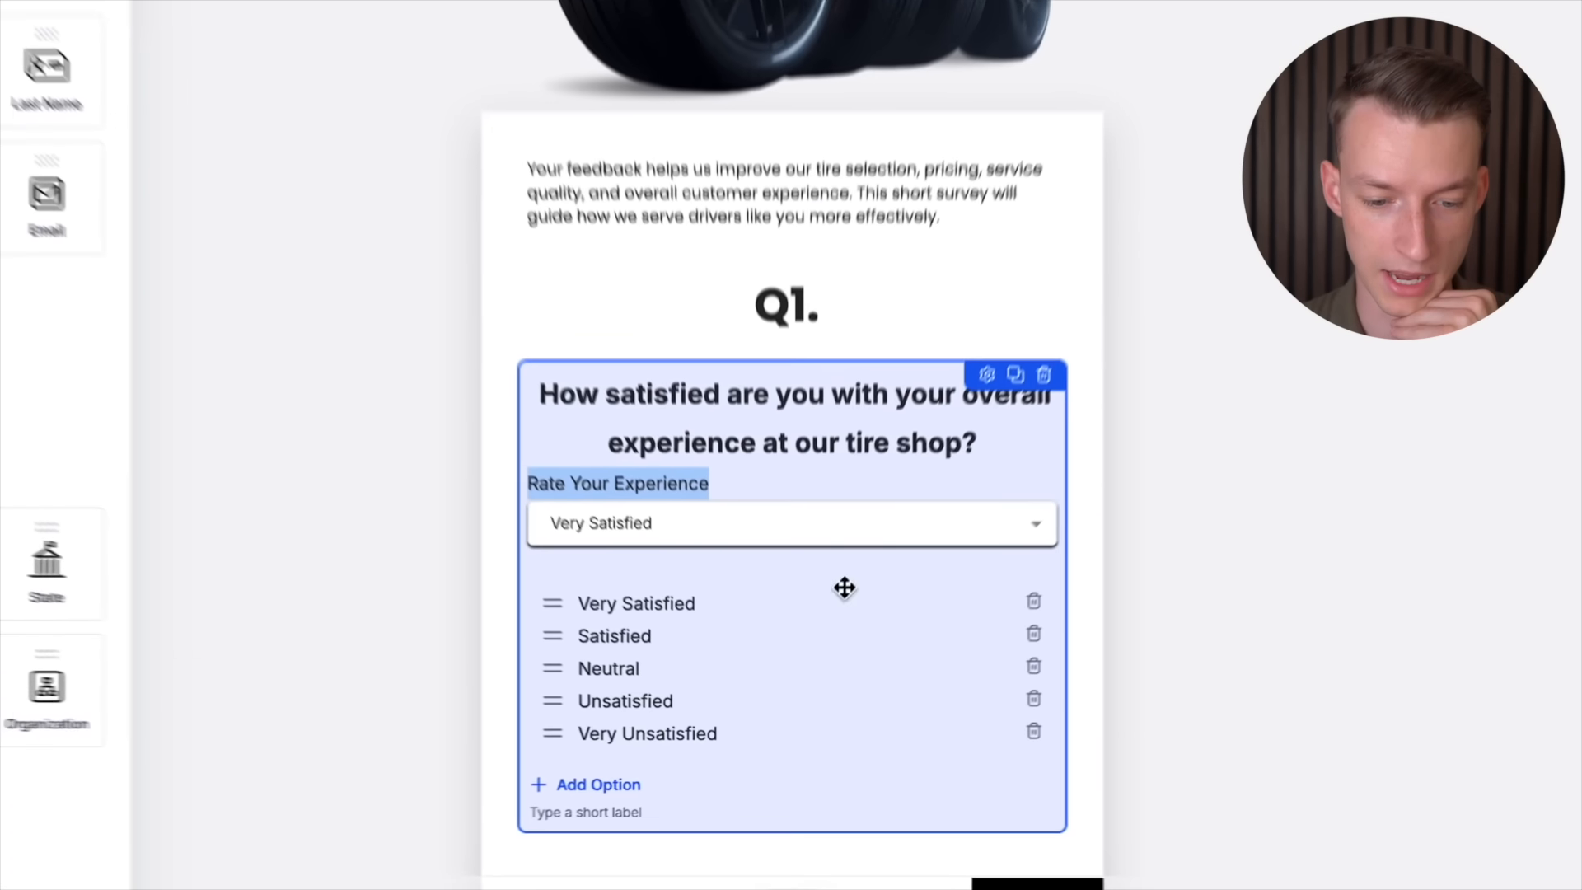
pyautogui.click(1171, 585)
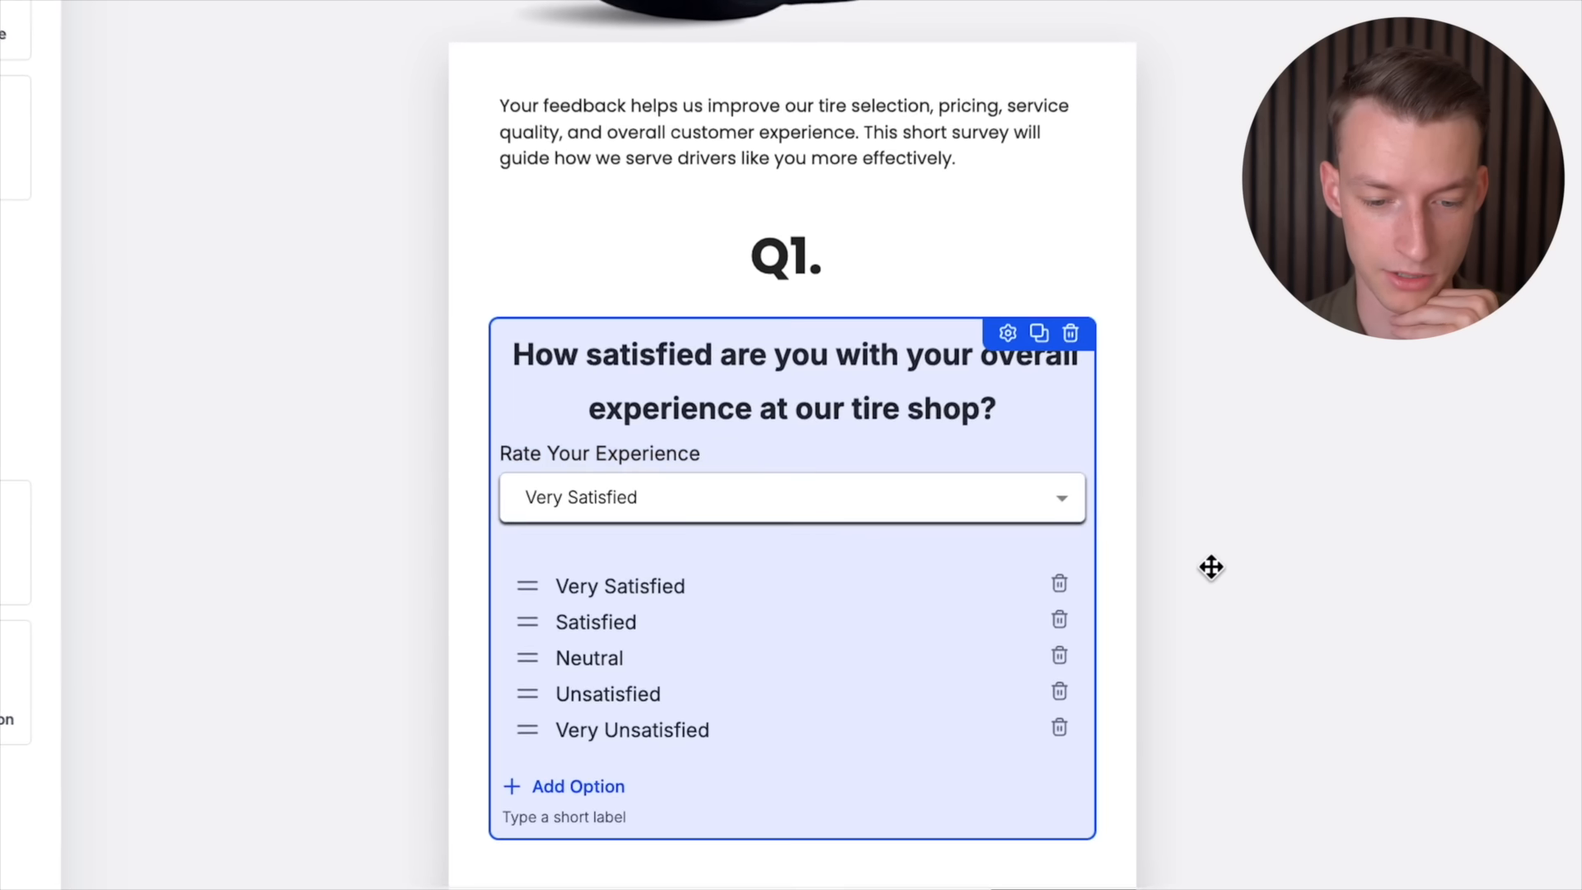
pyautogui.click(817, 505)
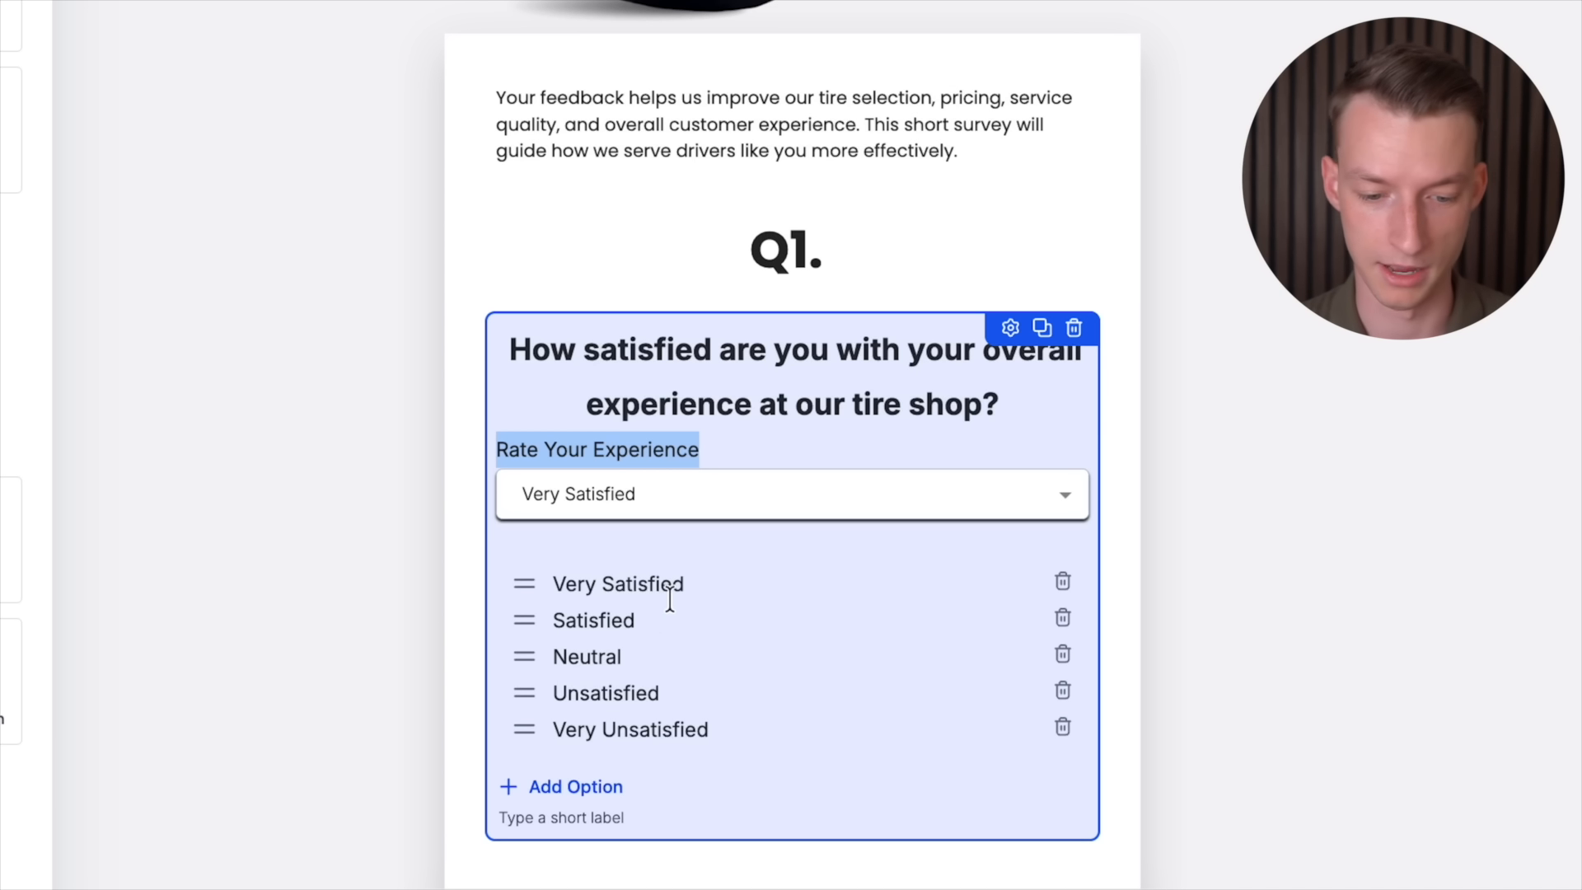
pyautogui.click(1269, 548)
pyautogui.scroll(-10, 1268, 548)
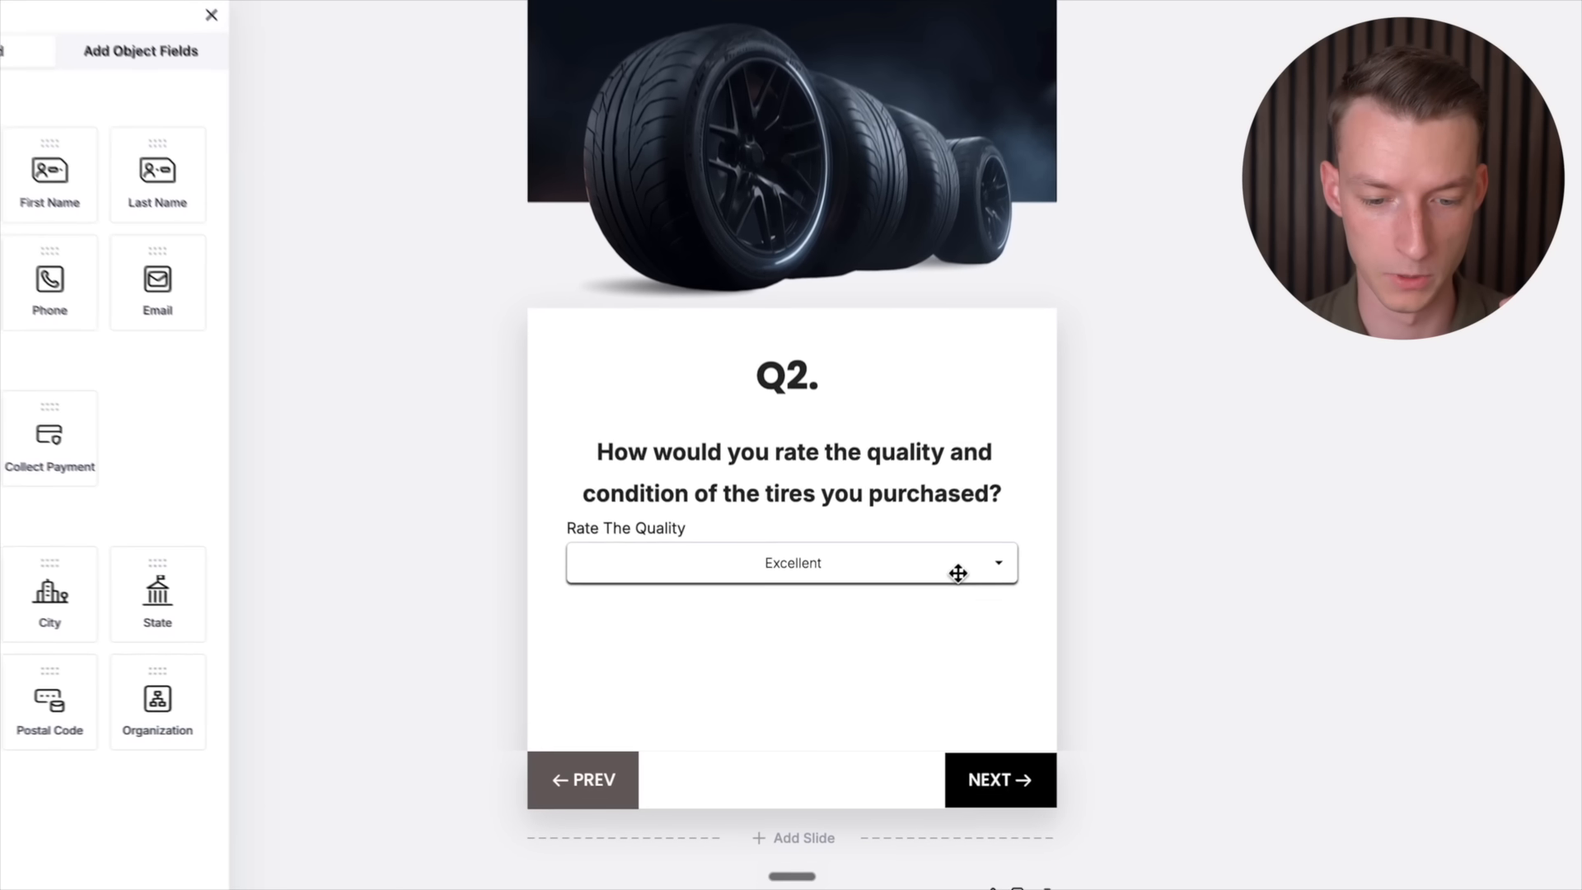
pyautogui.click(957, 573)
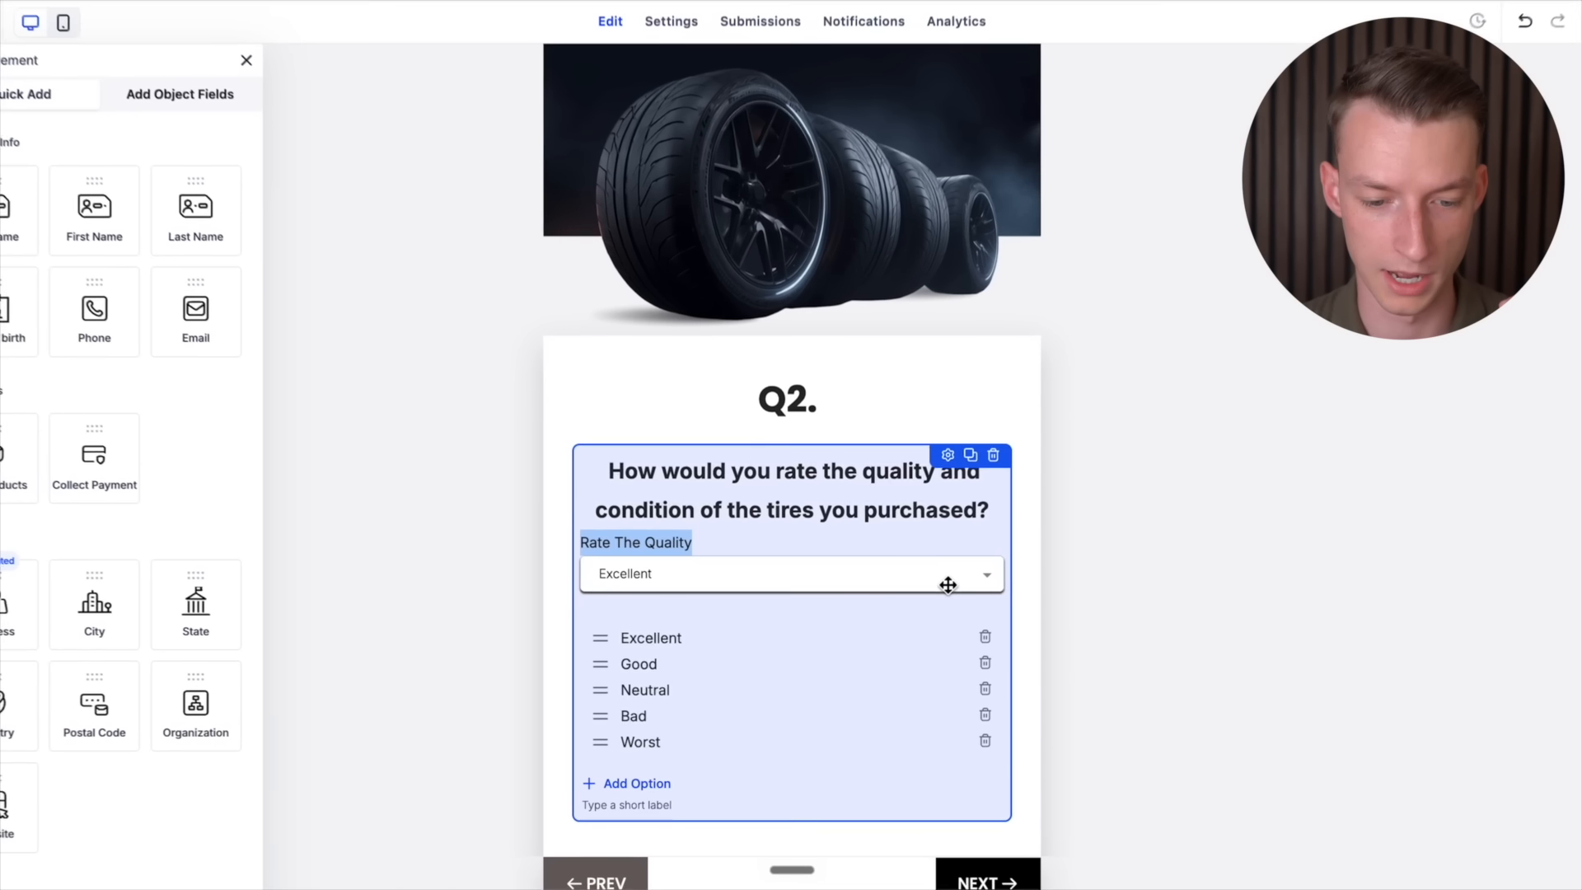
# Step: Review the question types on the remaining slides, from Q3 through Q11
pyautogui.scroll(-8, 1131, 614)
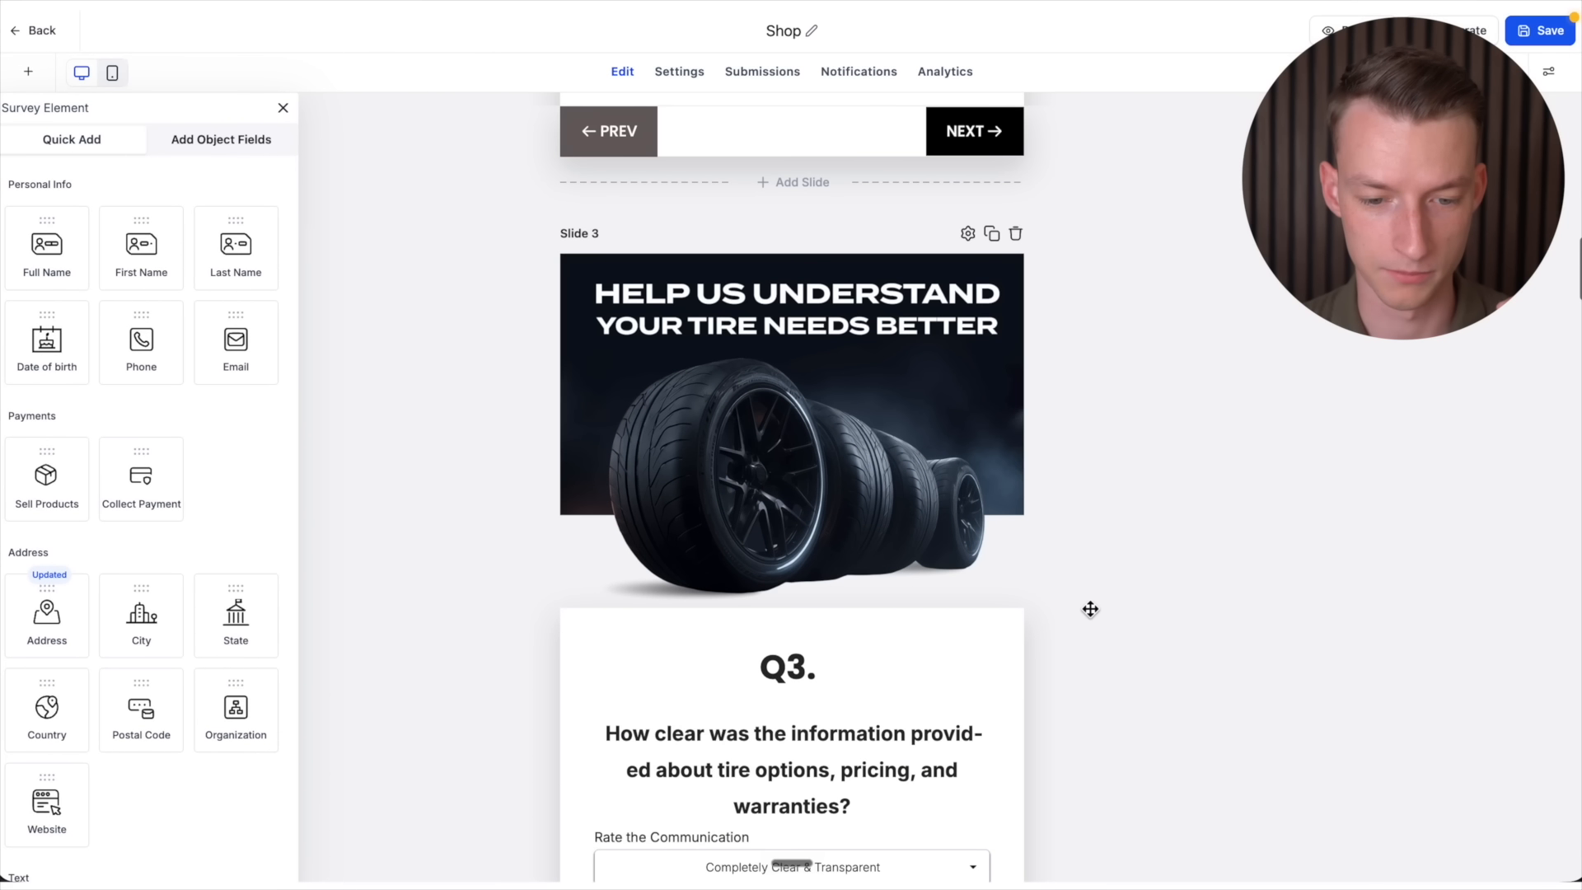
pyautogui.scroll(-12, 1089, 609)
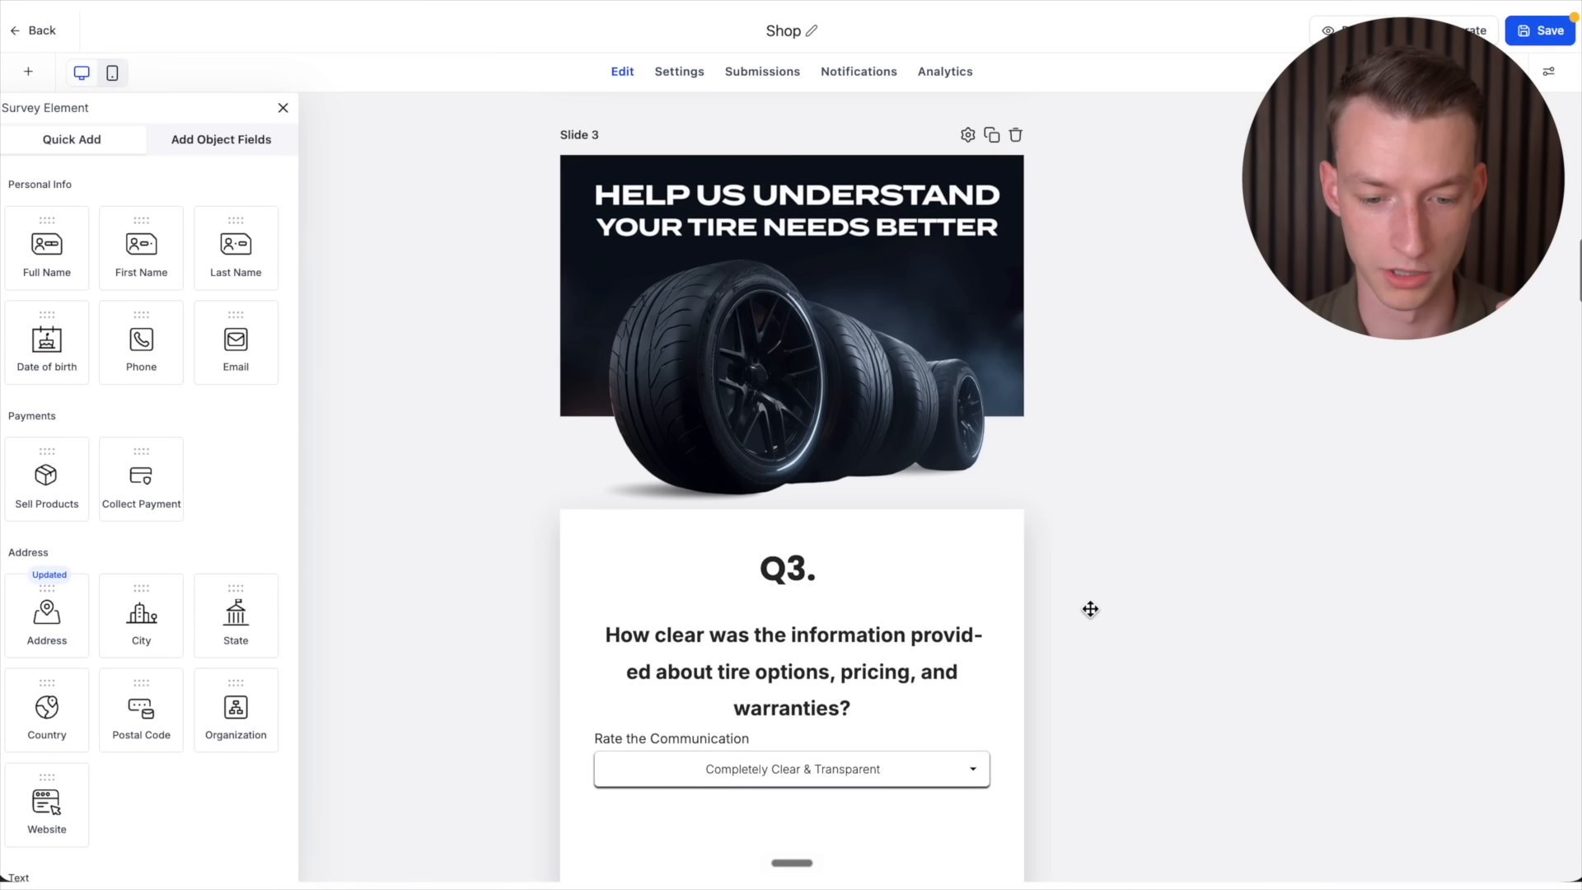
pyautogui.scroll(-2, 904, 505)
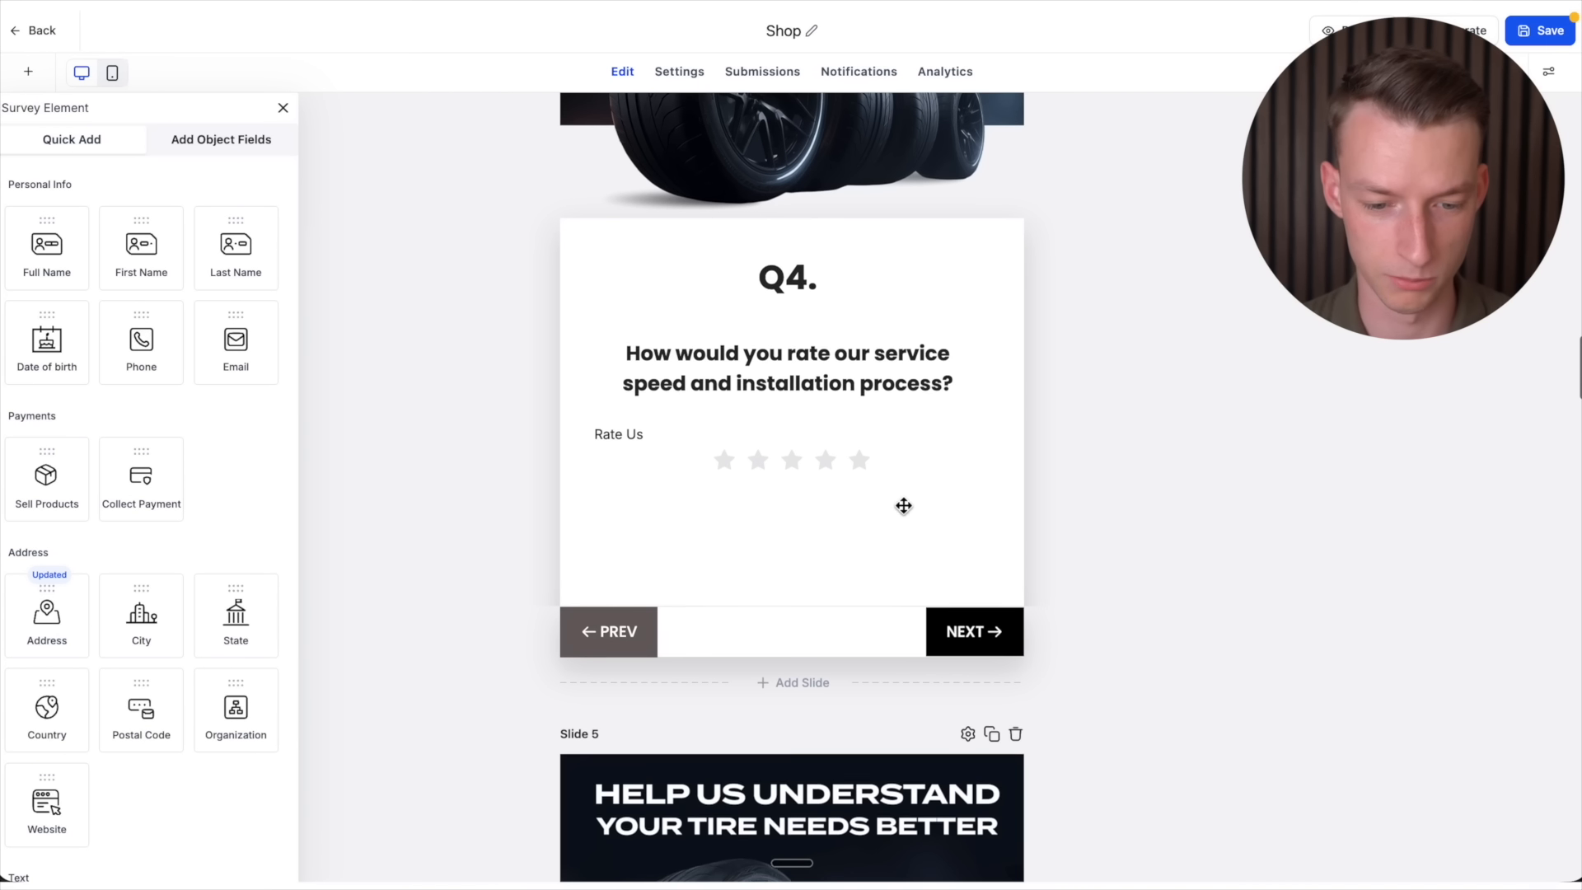
pyautogui.click(856, 465)
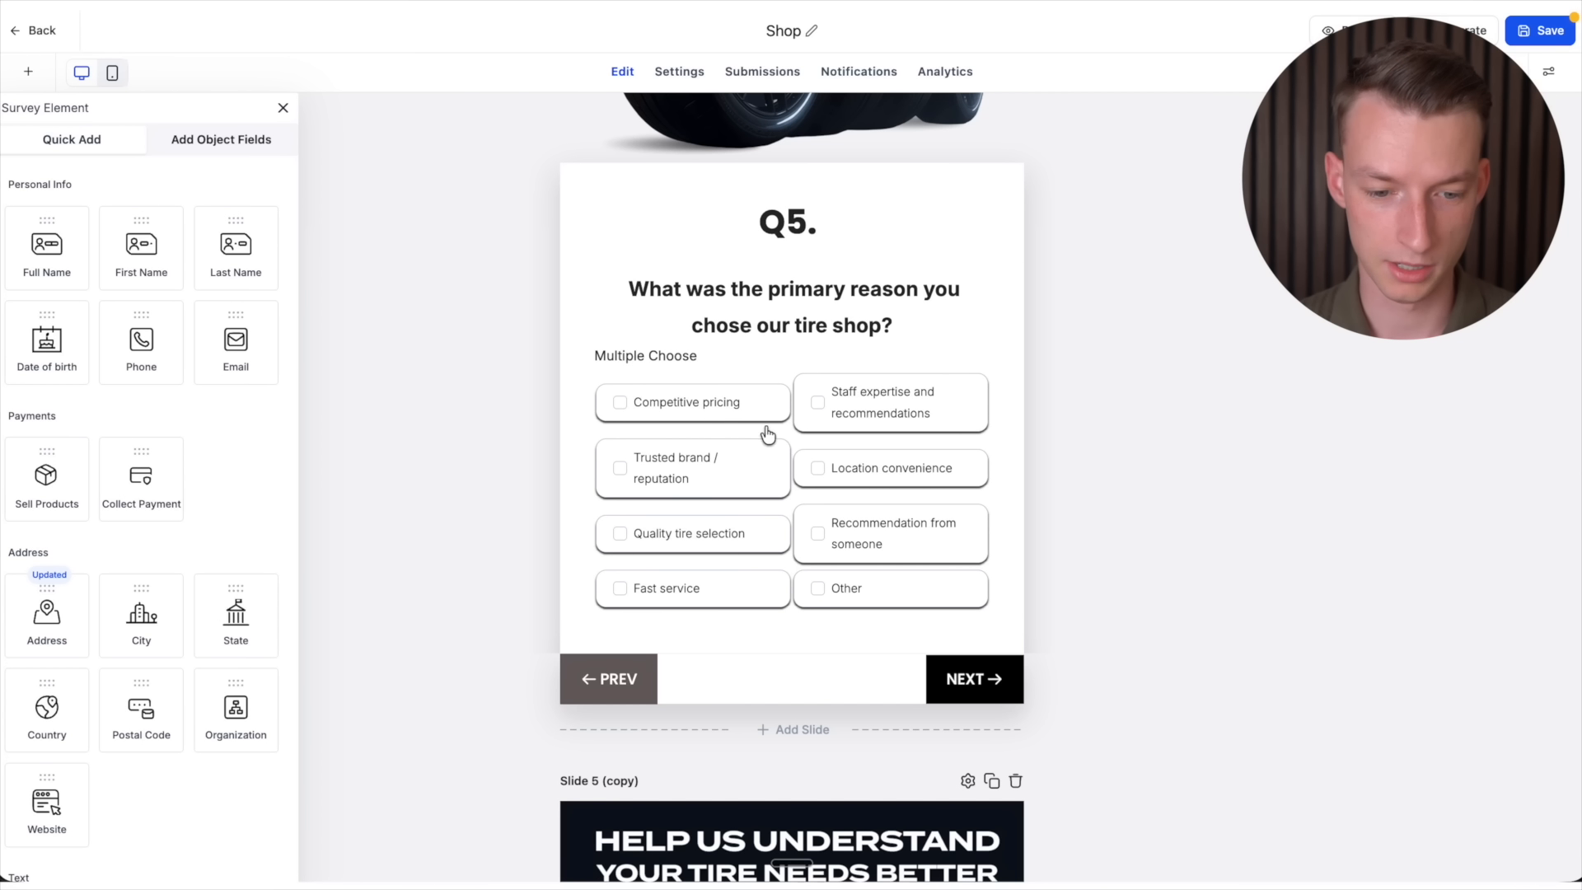
pyautogui.scroll(-15, 767, 434)
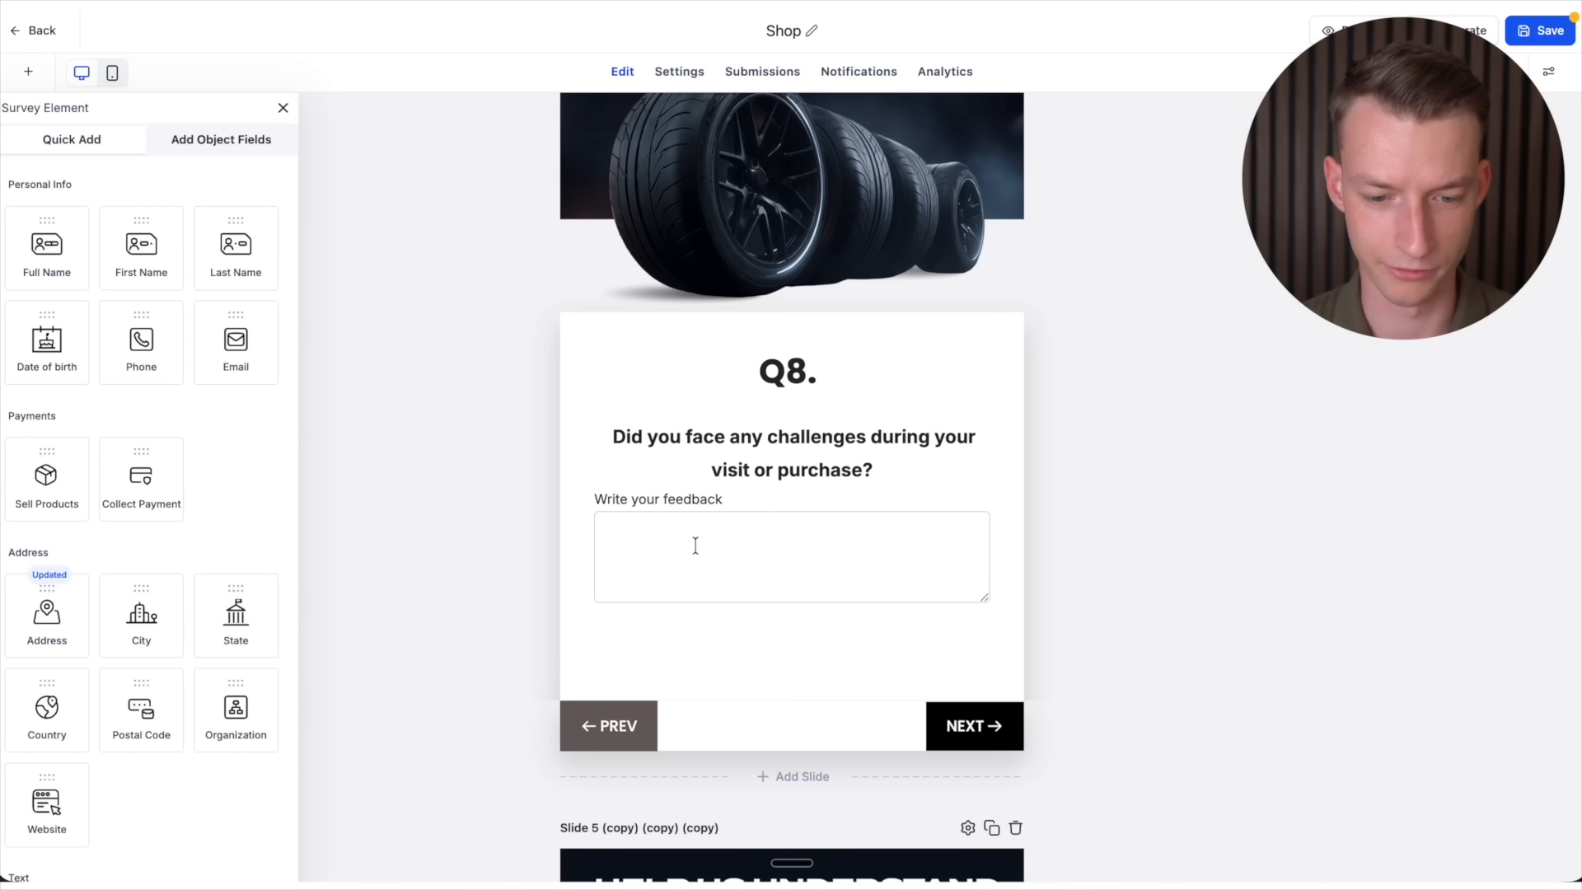
pyautogui.scroll(-10, 776, 580)
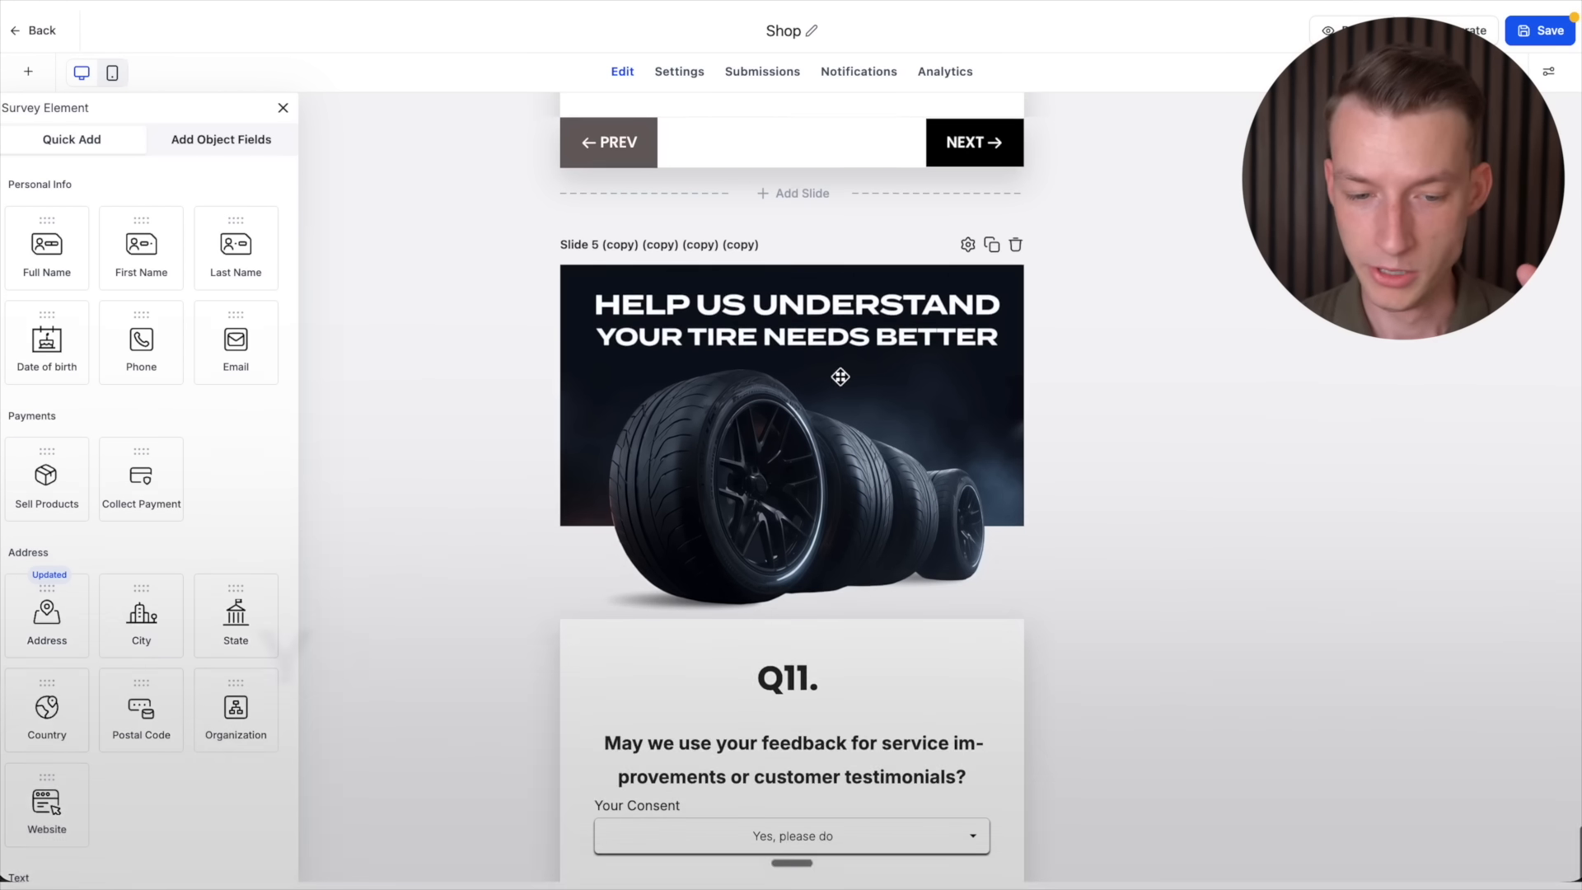
pyautogui.scroll(-3, 840, 377)
# Step: Return to slide 3 and open its dropdown question to inspect the answer options
pyautogui.scroll(20, 841, 378)
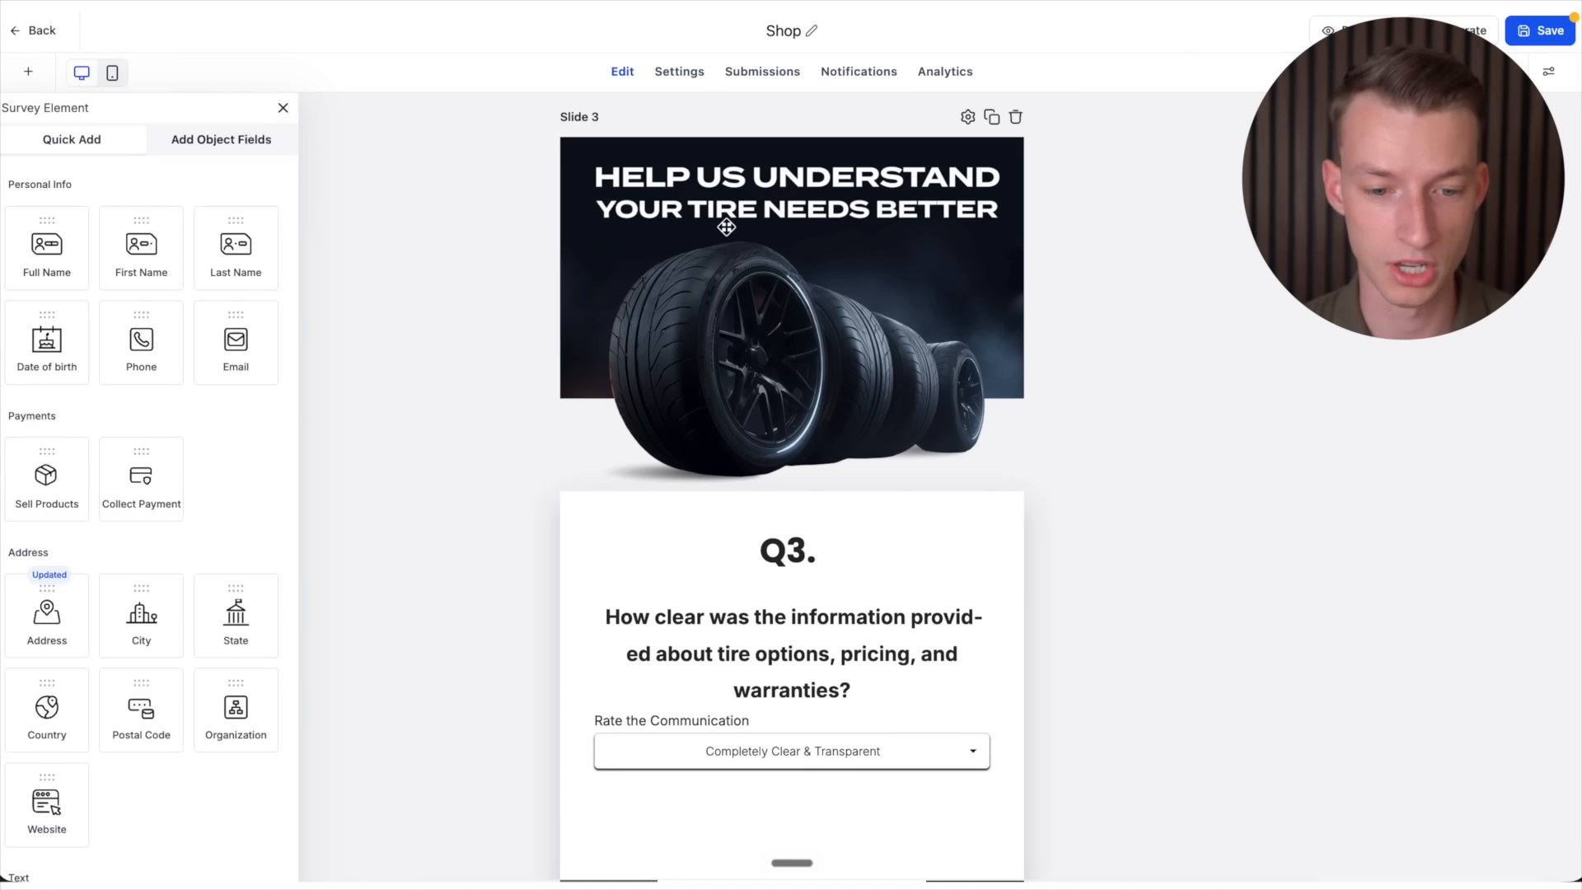
pyautogui.click(817, 633)
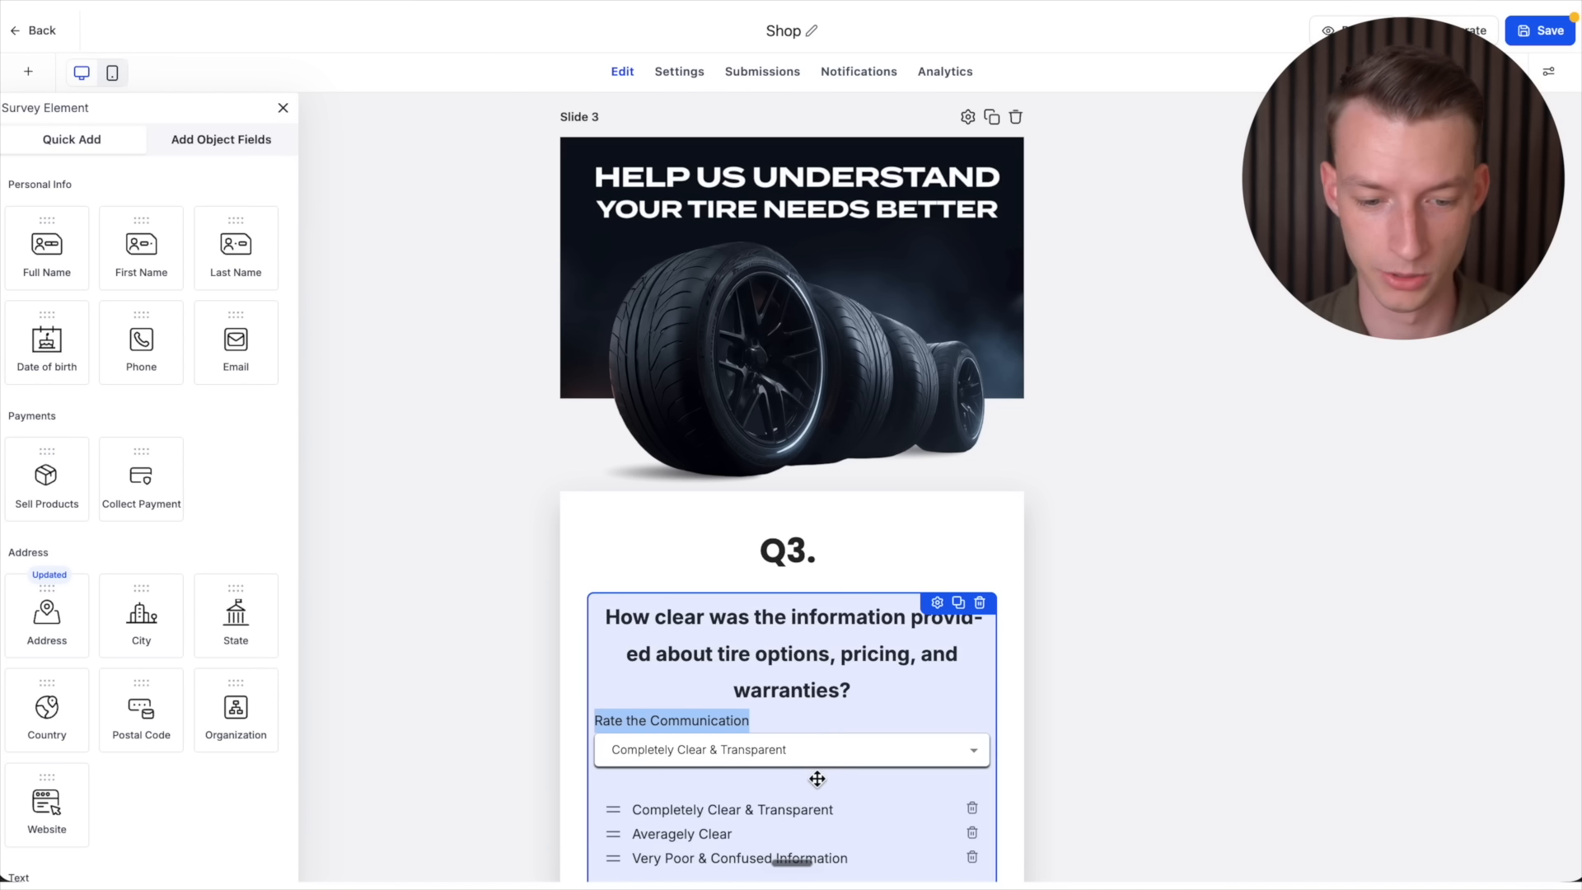
pyautogui.scroll(-4, 817, 779)
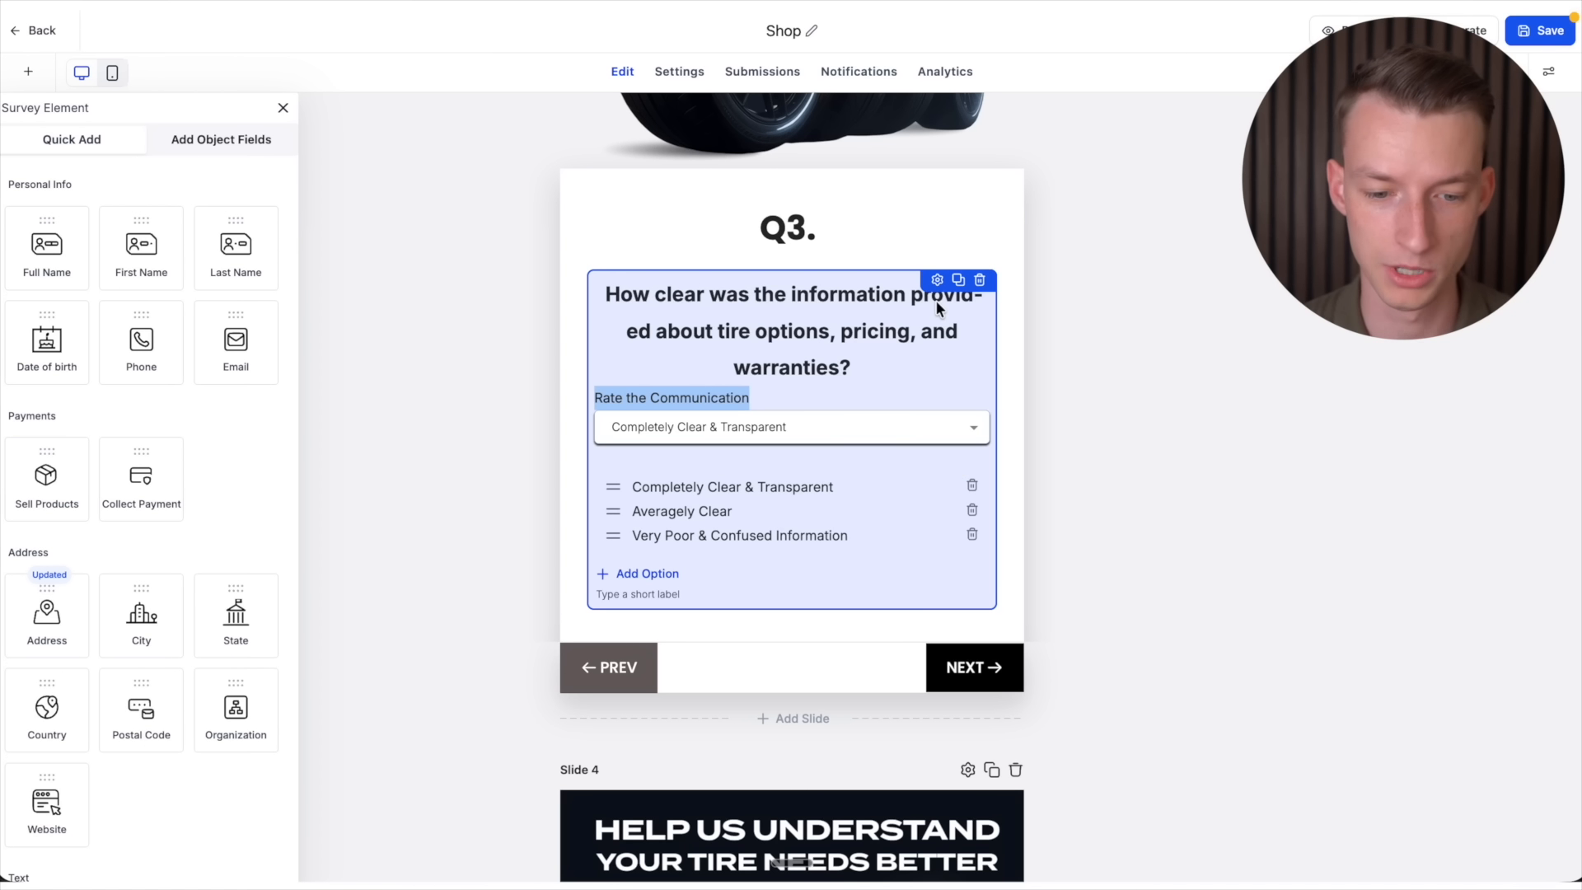
# Step: Replace the "Q3." heading on slide 3 with the text "Test"
pyautogui.doubleClick(802, 243)
pyautogui.doubleClick(804, 281)
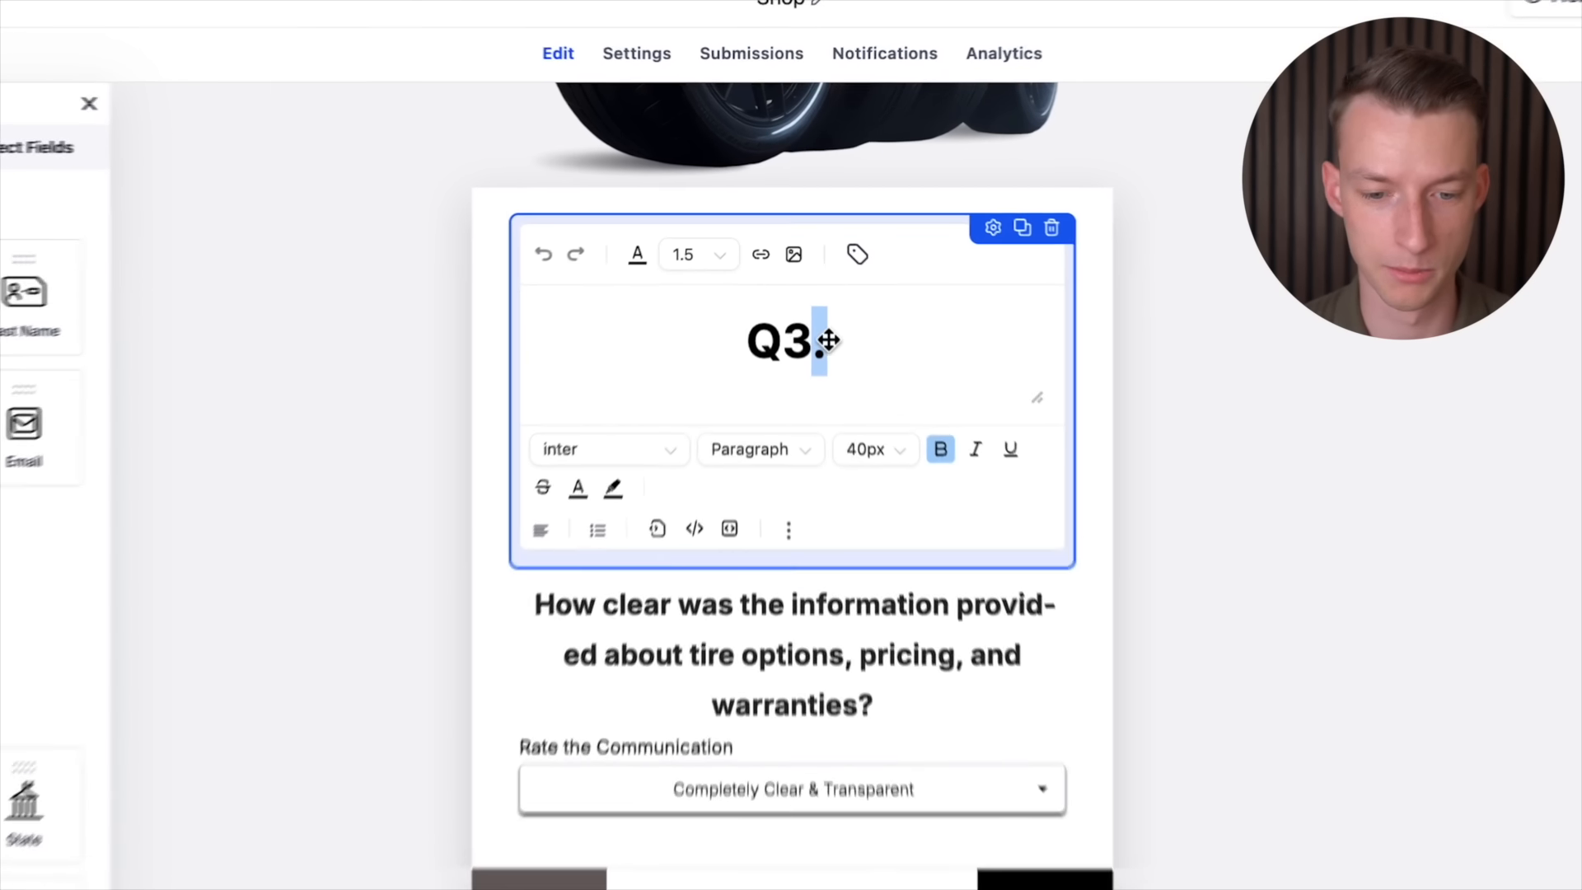
pyautogui.doubleClick(807, 282)
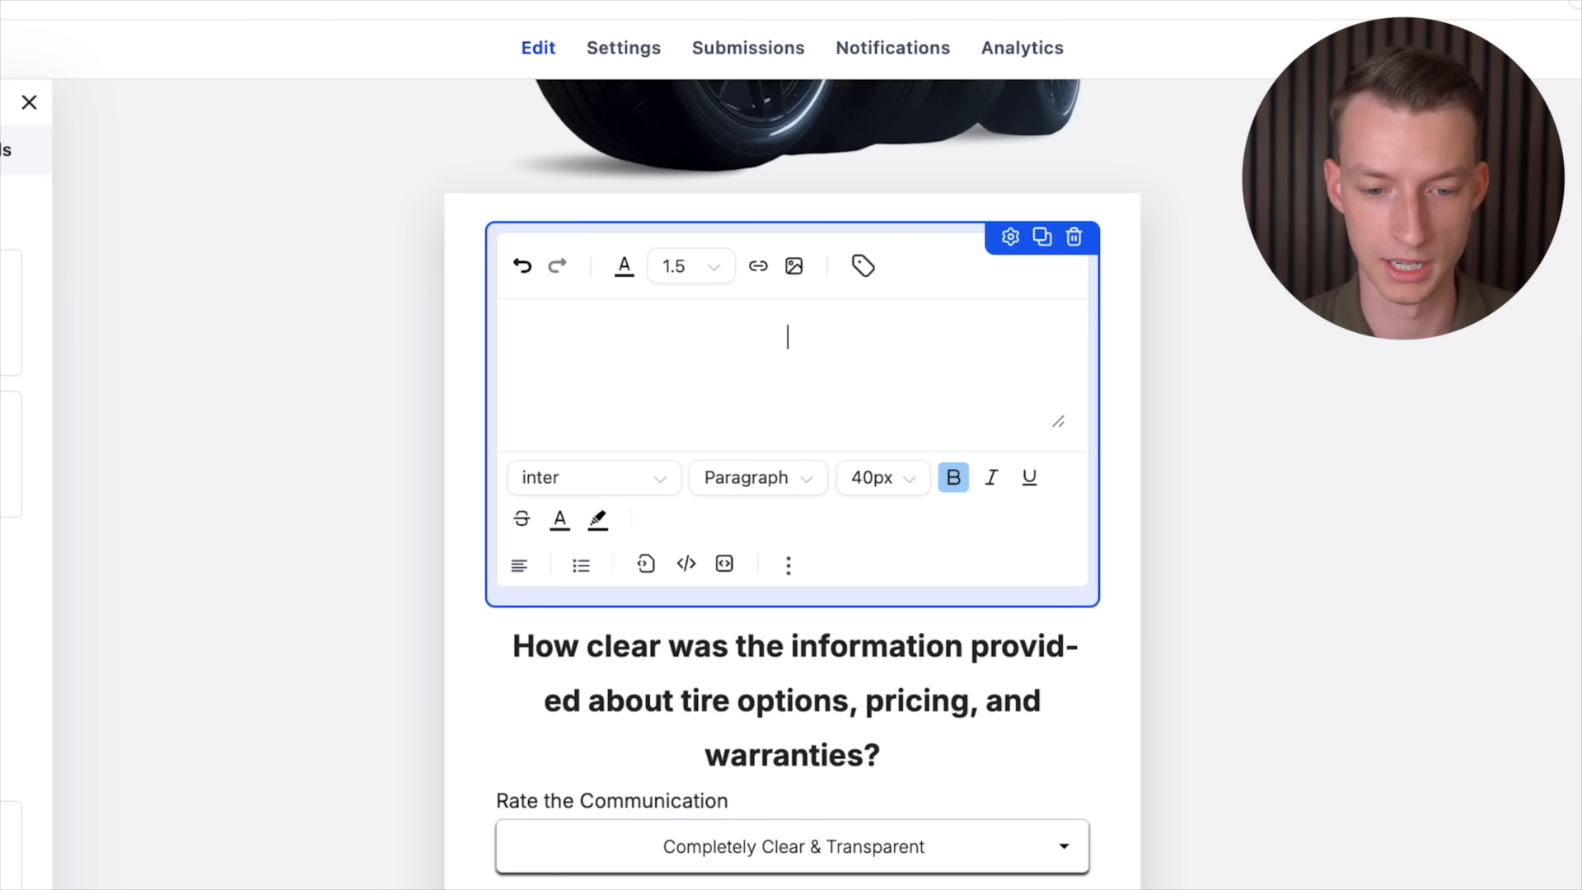
pyautogui.write('Test')
pyautogui.click(1253, 446)
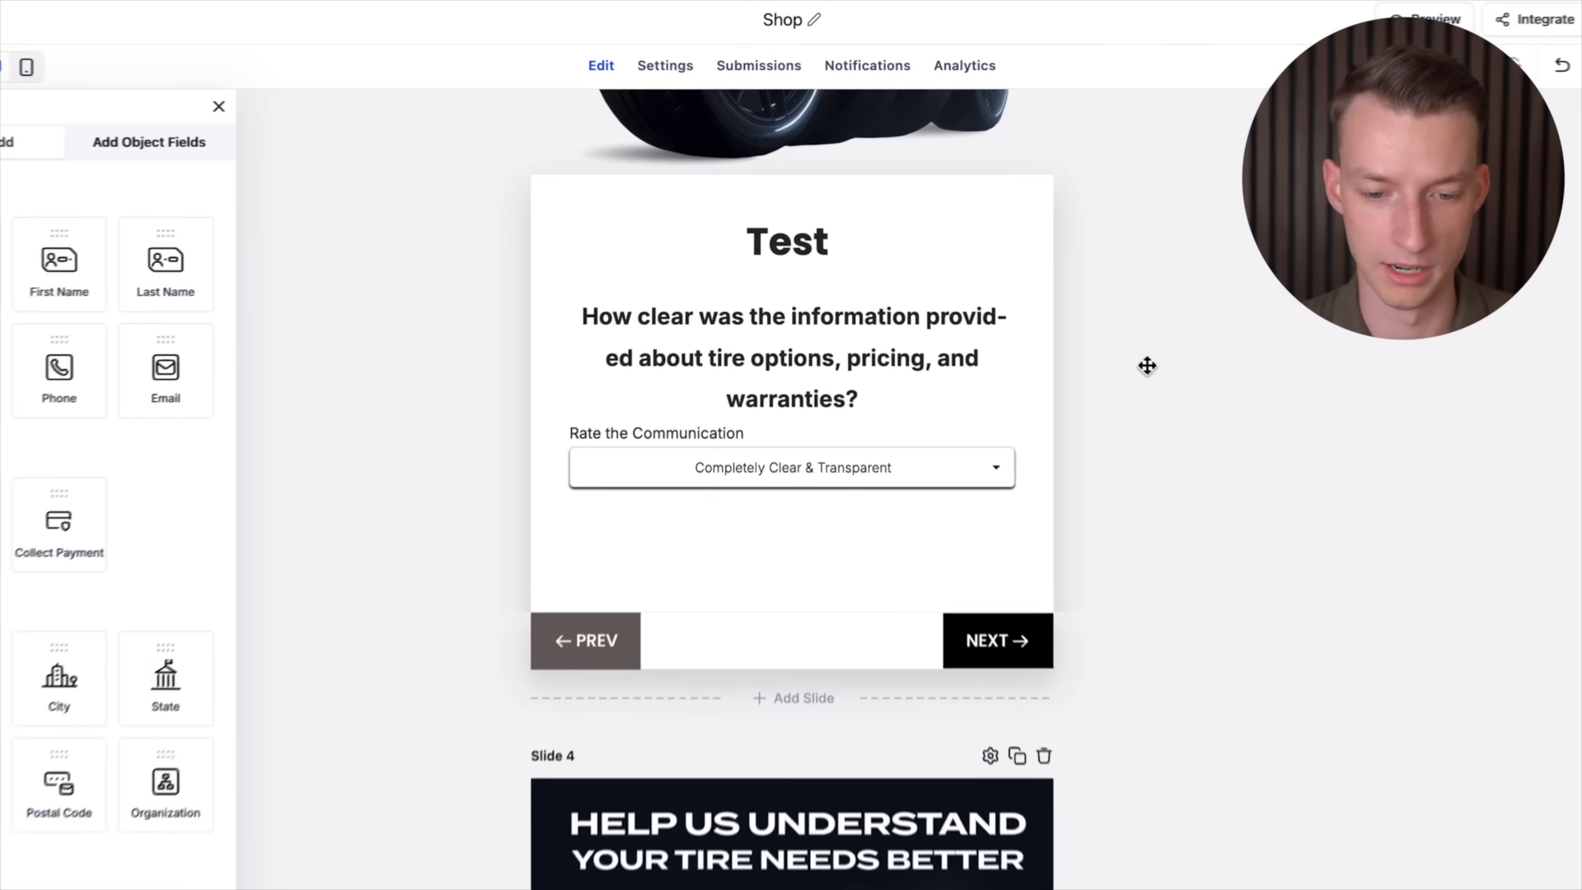
# Step: Open the settings of slide 3's "Rate the Communication" dropdown and try marking the question as required
pyautogui.click(801, 245)
pyautogui.click(1122, 559)
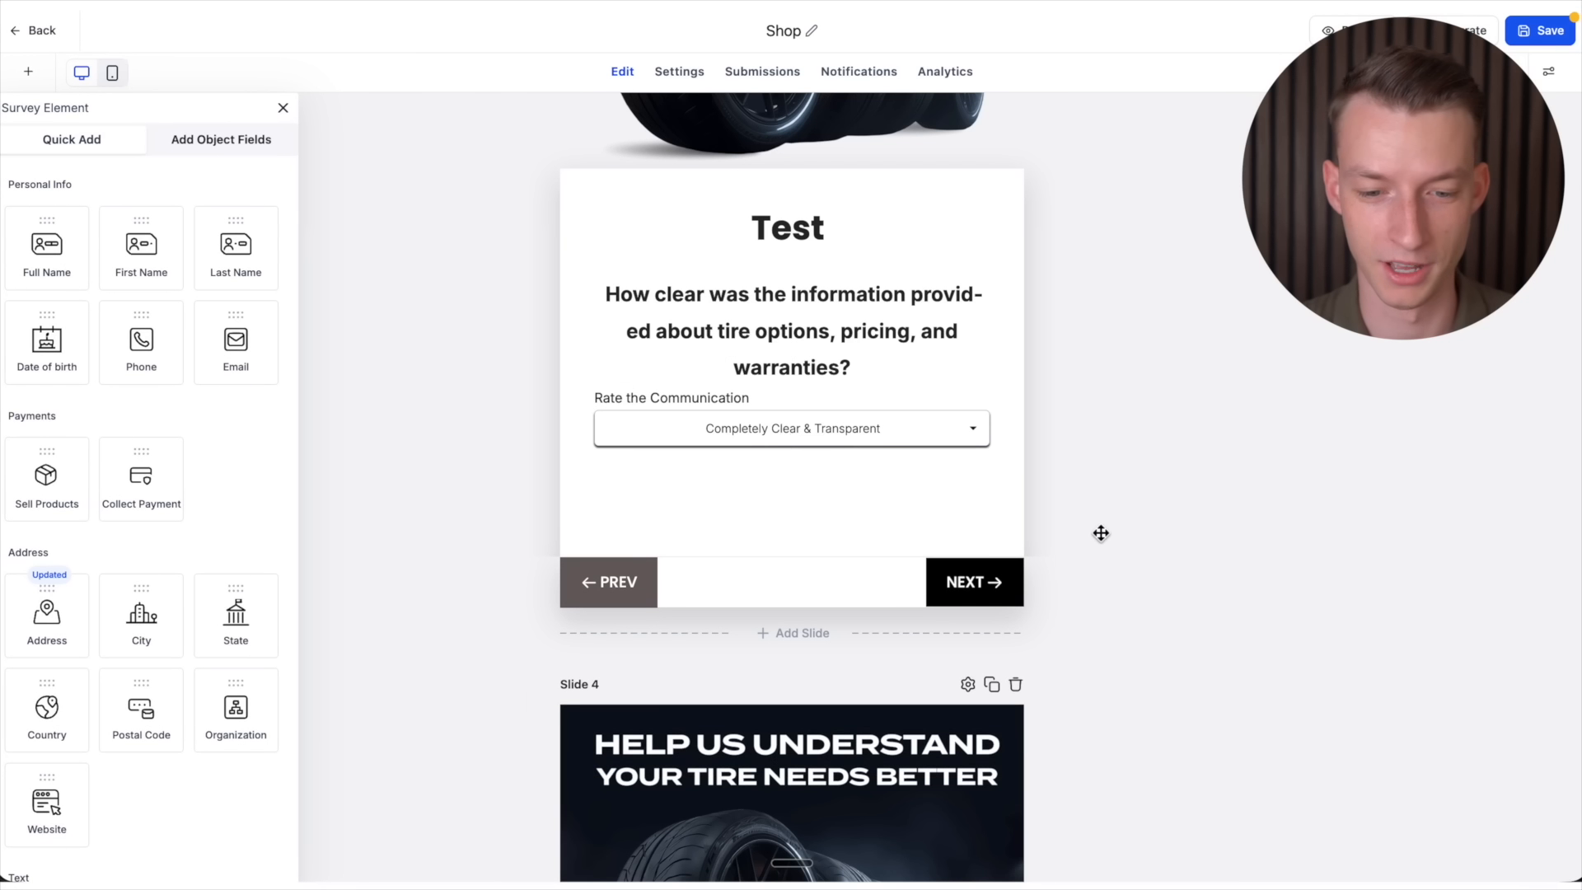
pyautogui.click(792, 354)
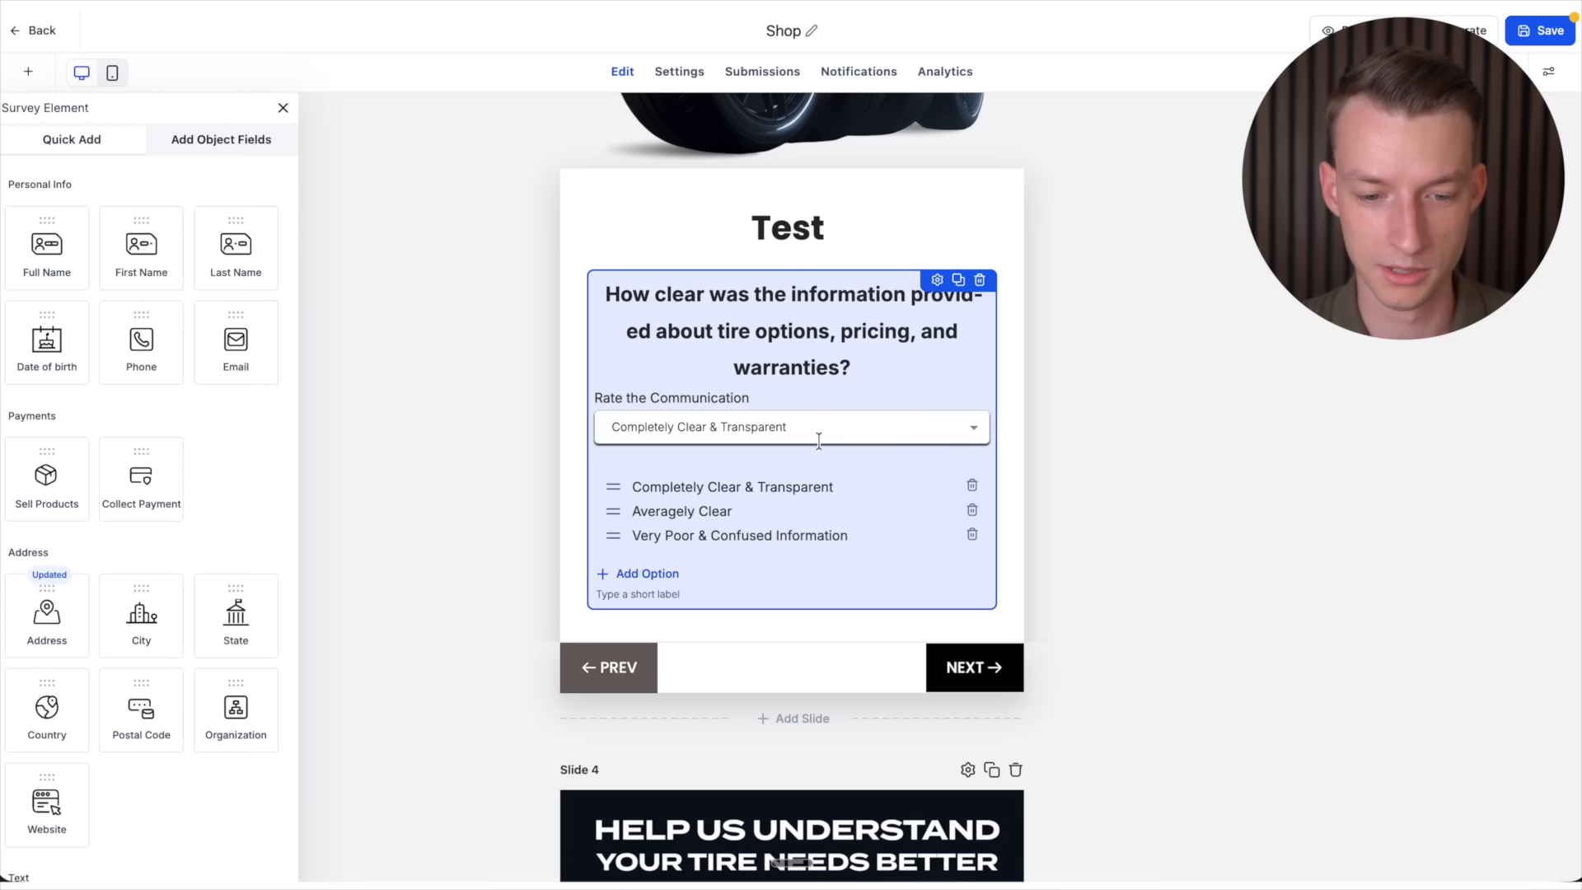
pyautogui.click(847, 430)
pyautogui.click(935, 277)
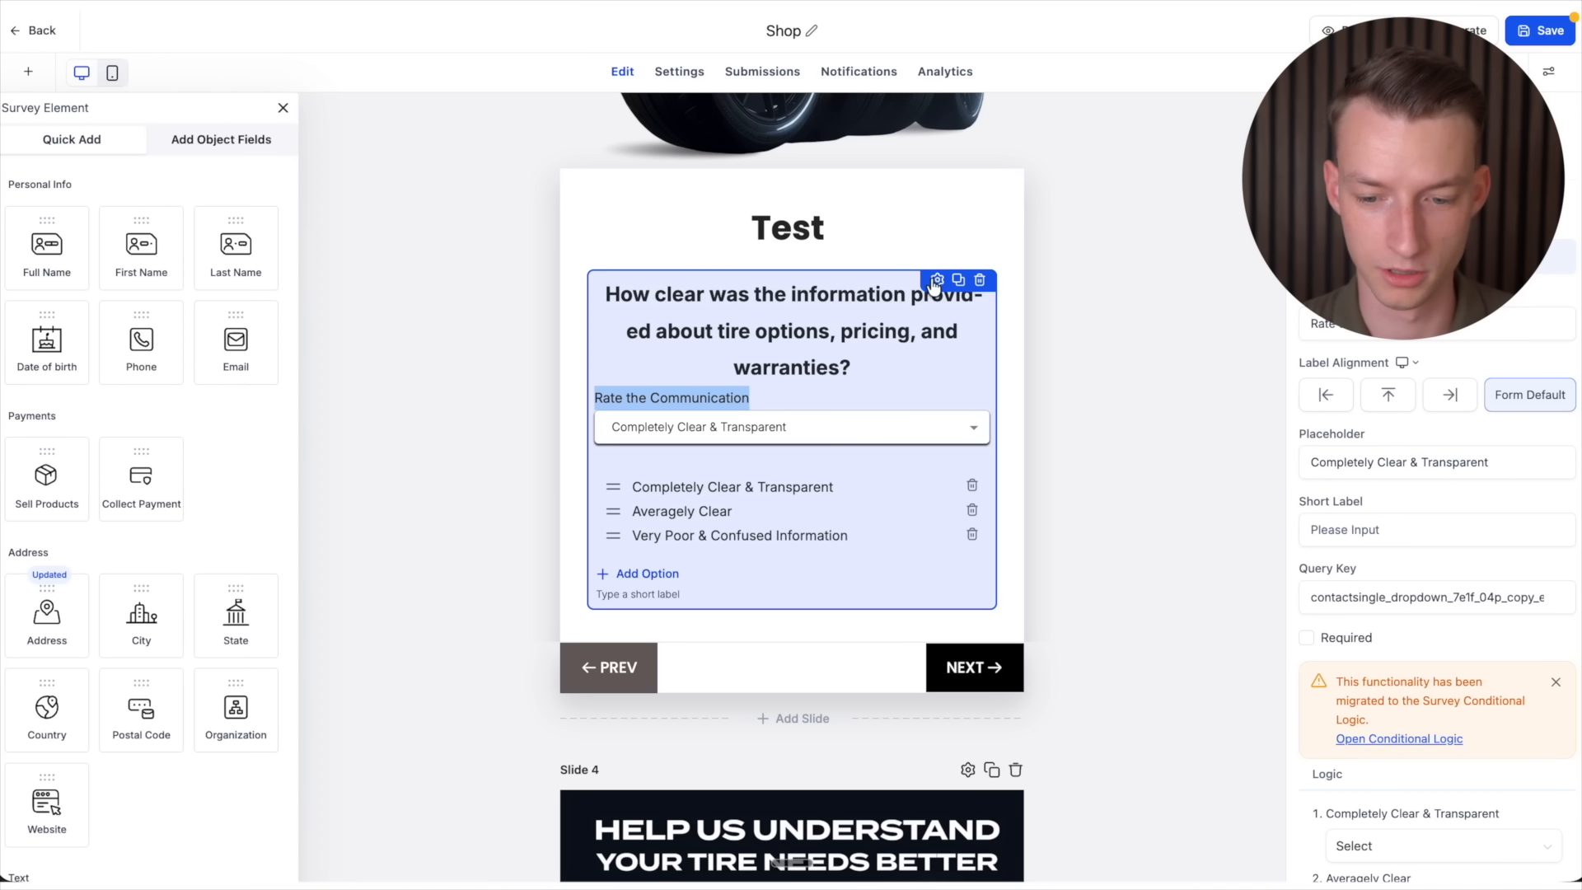
pyautogui.scroll(-3, 1420, 432)
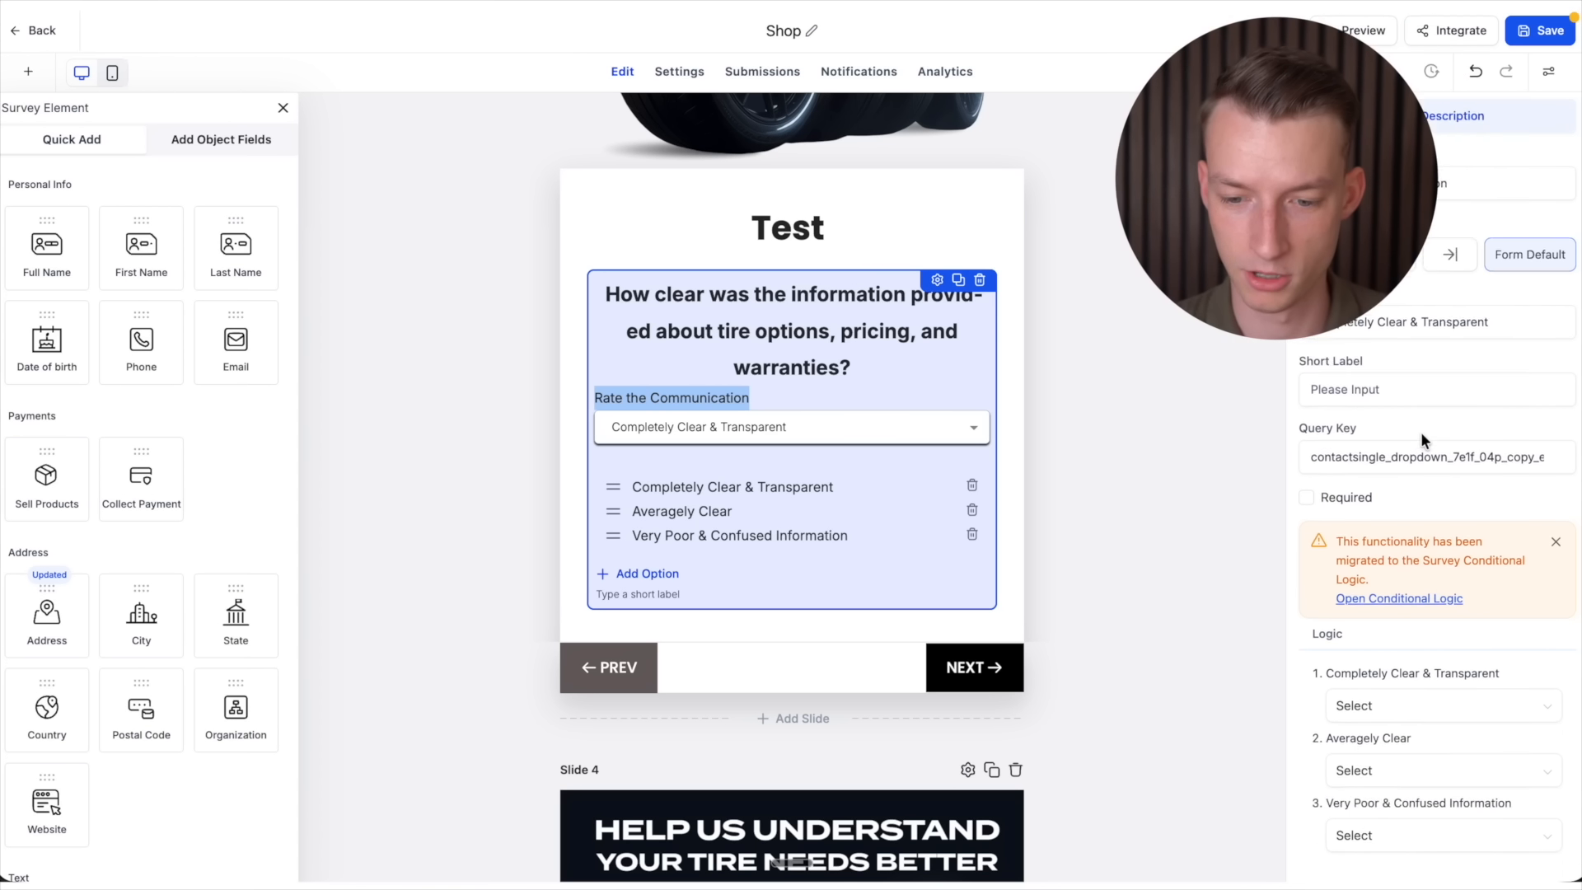
pyautogui.click(1359, 358)
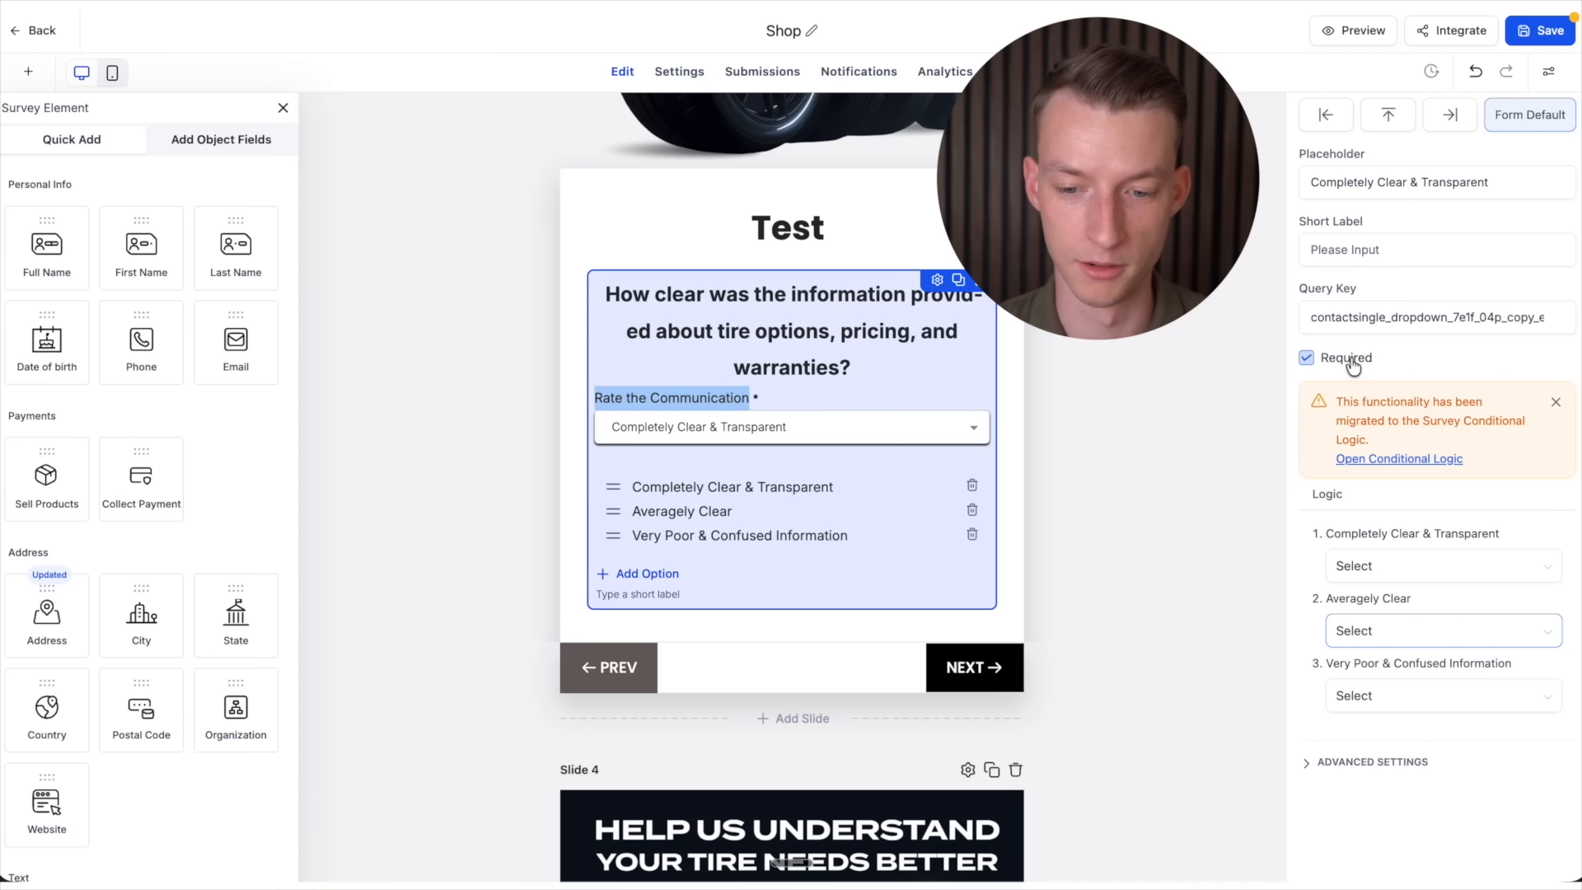
# Step: Review the slide 3 dropdown's advanced and general settings, including its answer option labels
pyautogui.click(1330, 749)
pyautogui.scroll(-2, 1335, 766)
pyautogui.scroll(5, 1357, 784)
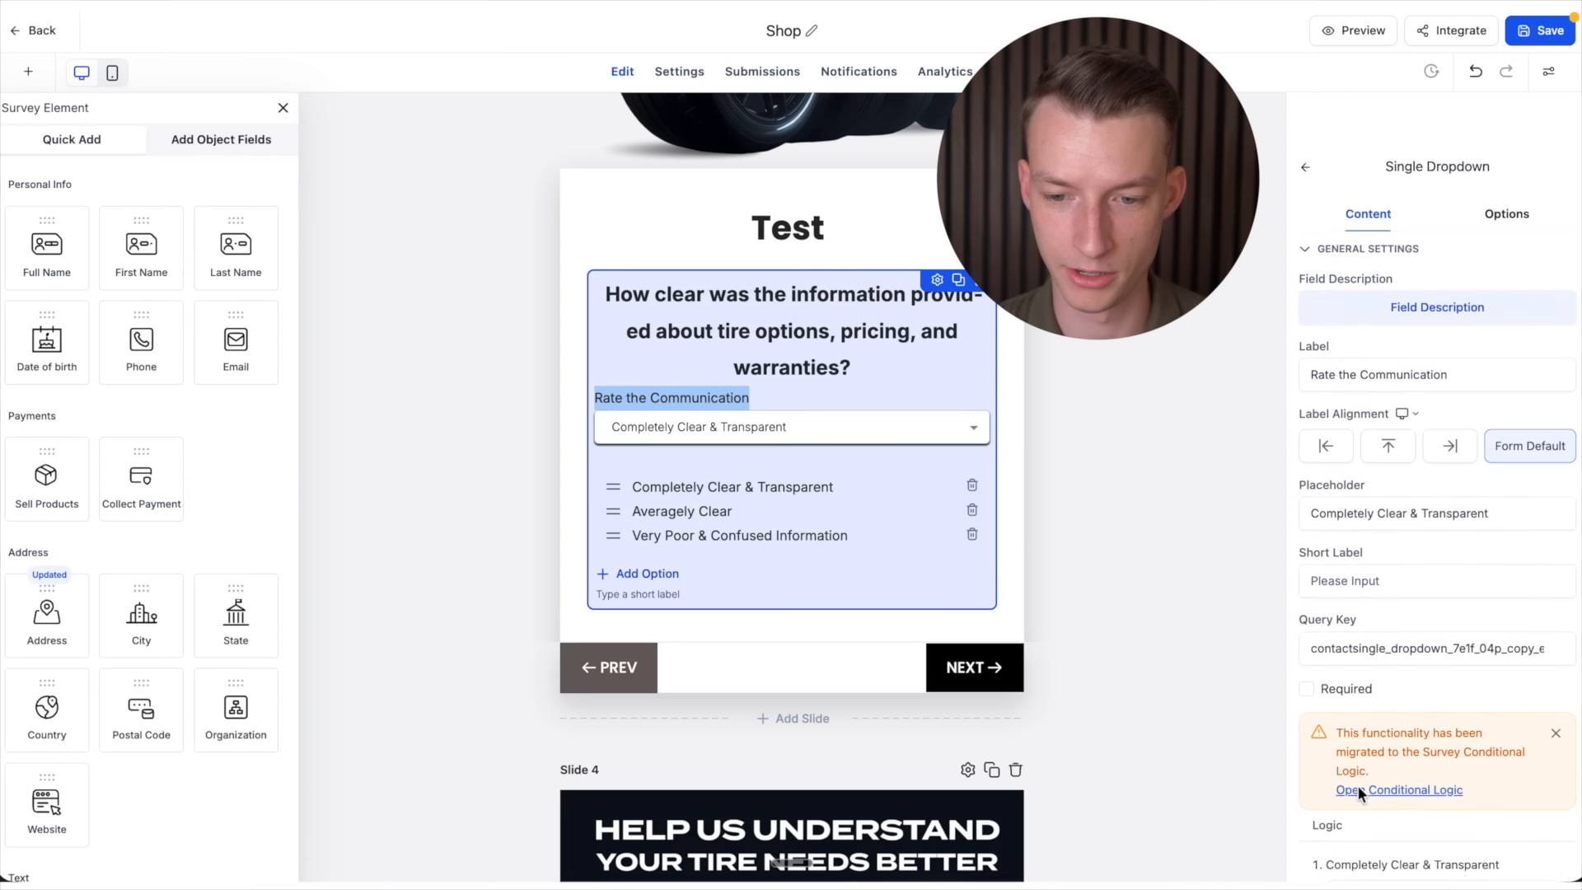
pyautogui.scroll(-1, 1417, 503)
pyautogui.click(1506, 162)
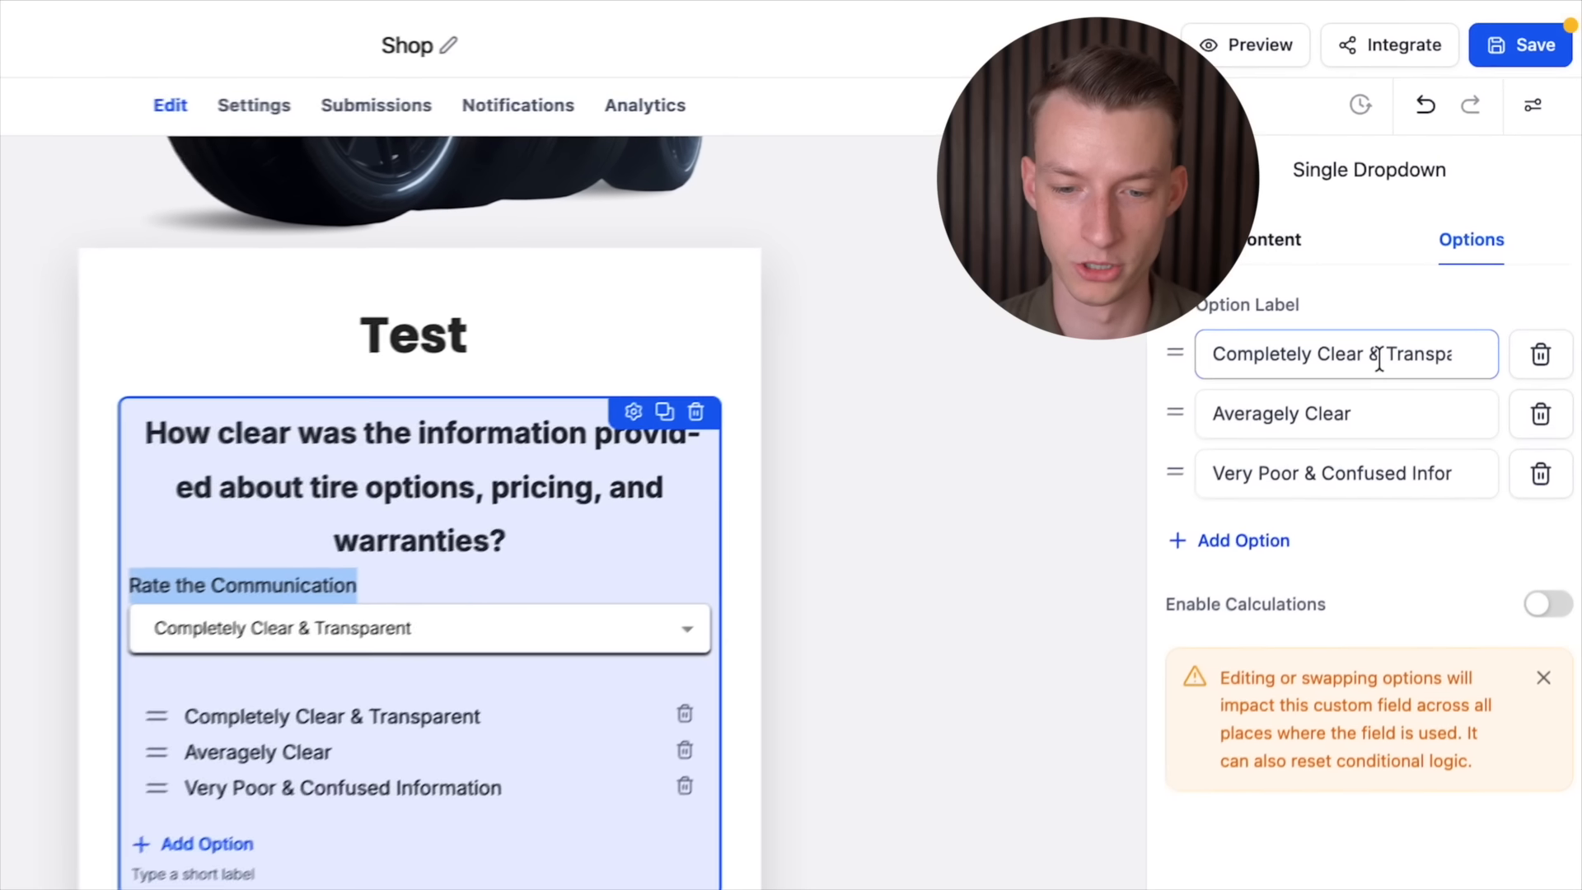
pyautogui.click(1478, 247)
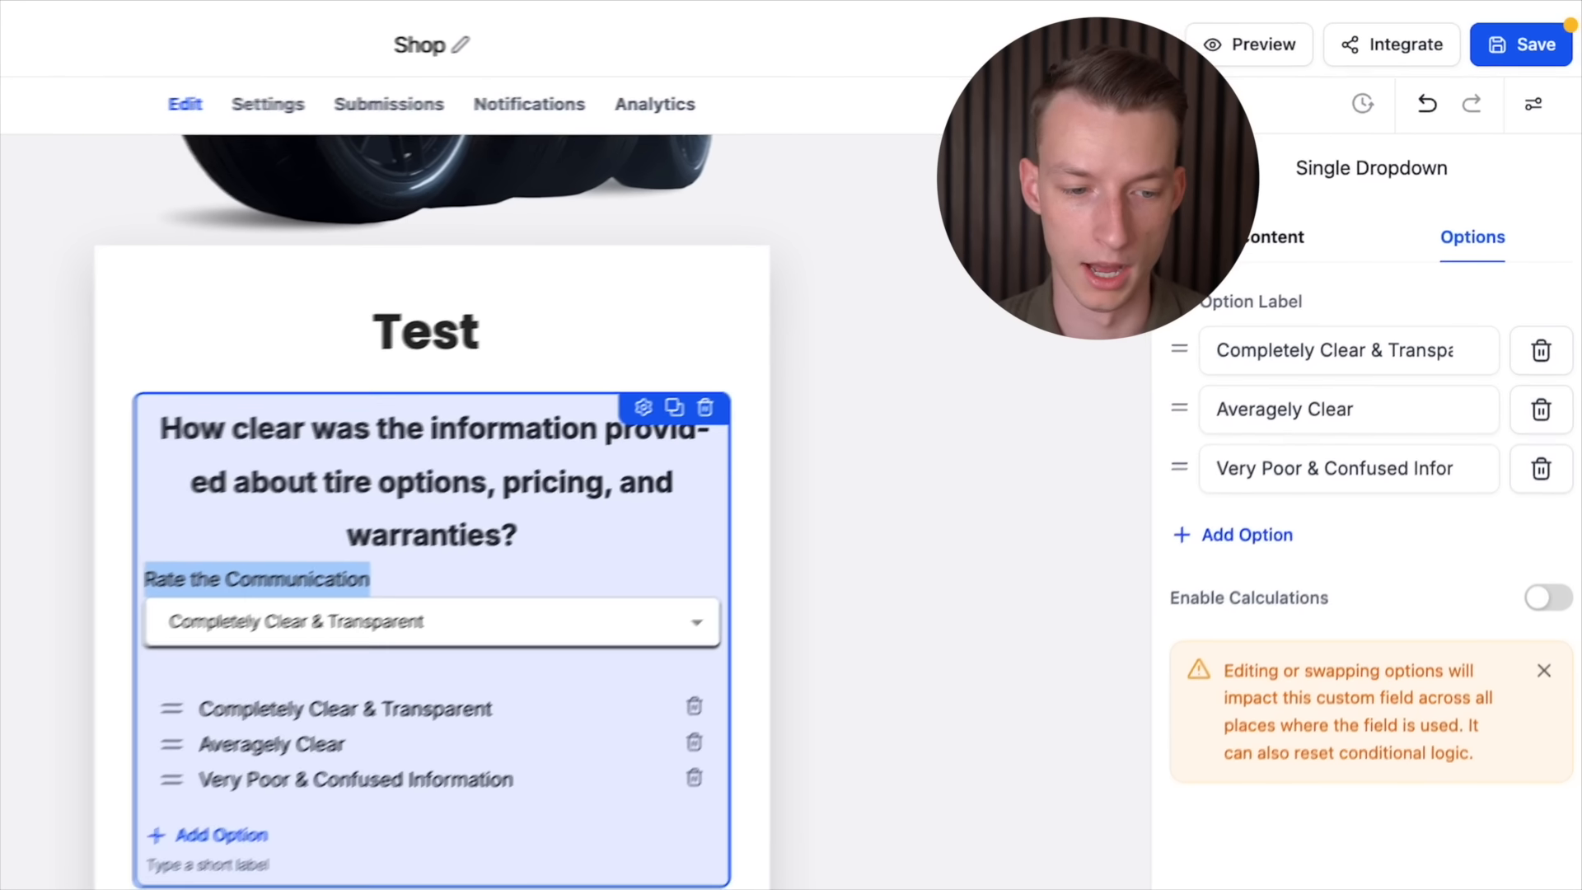
pyautogui.click(1167, 173)
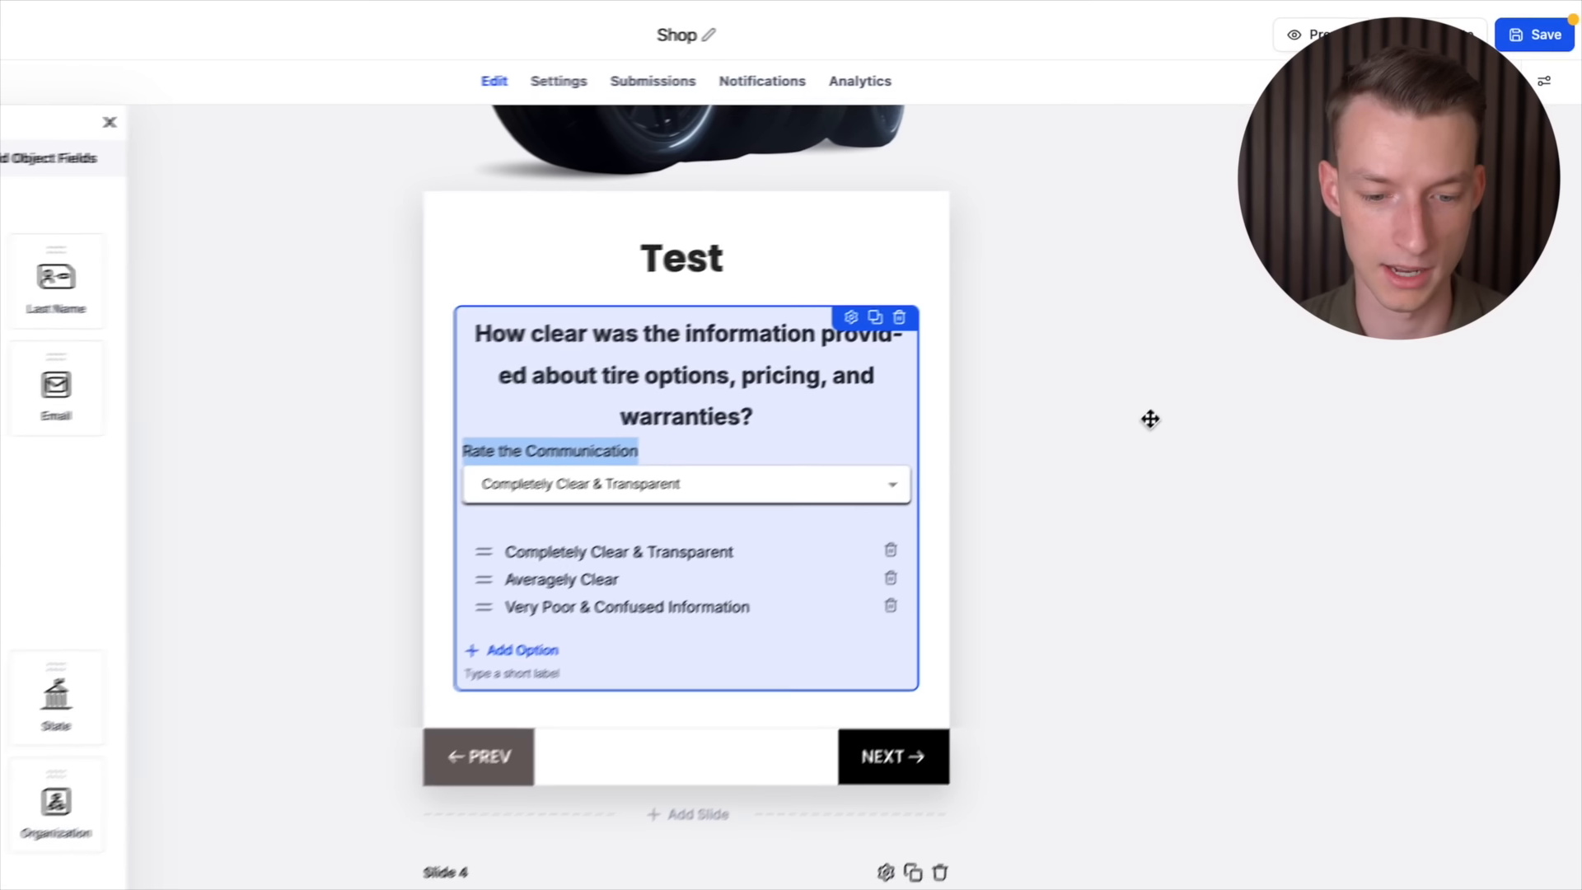
# Step: Open the settings of Q4's star rating question and review its rating and advanced settings
pyautogui.scroll(-10, 1150, 418)
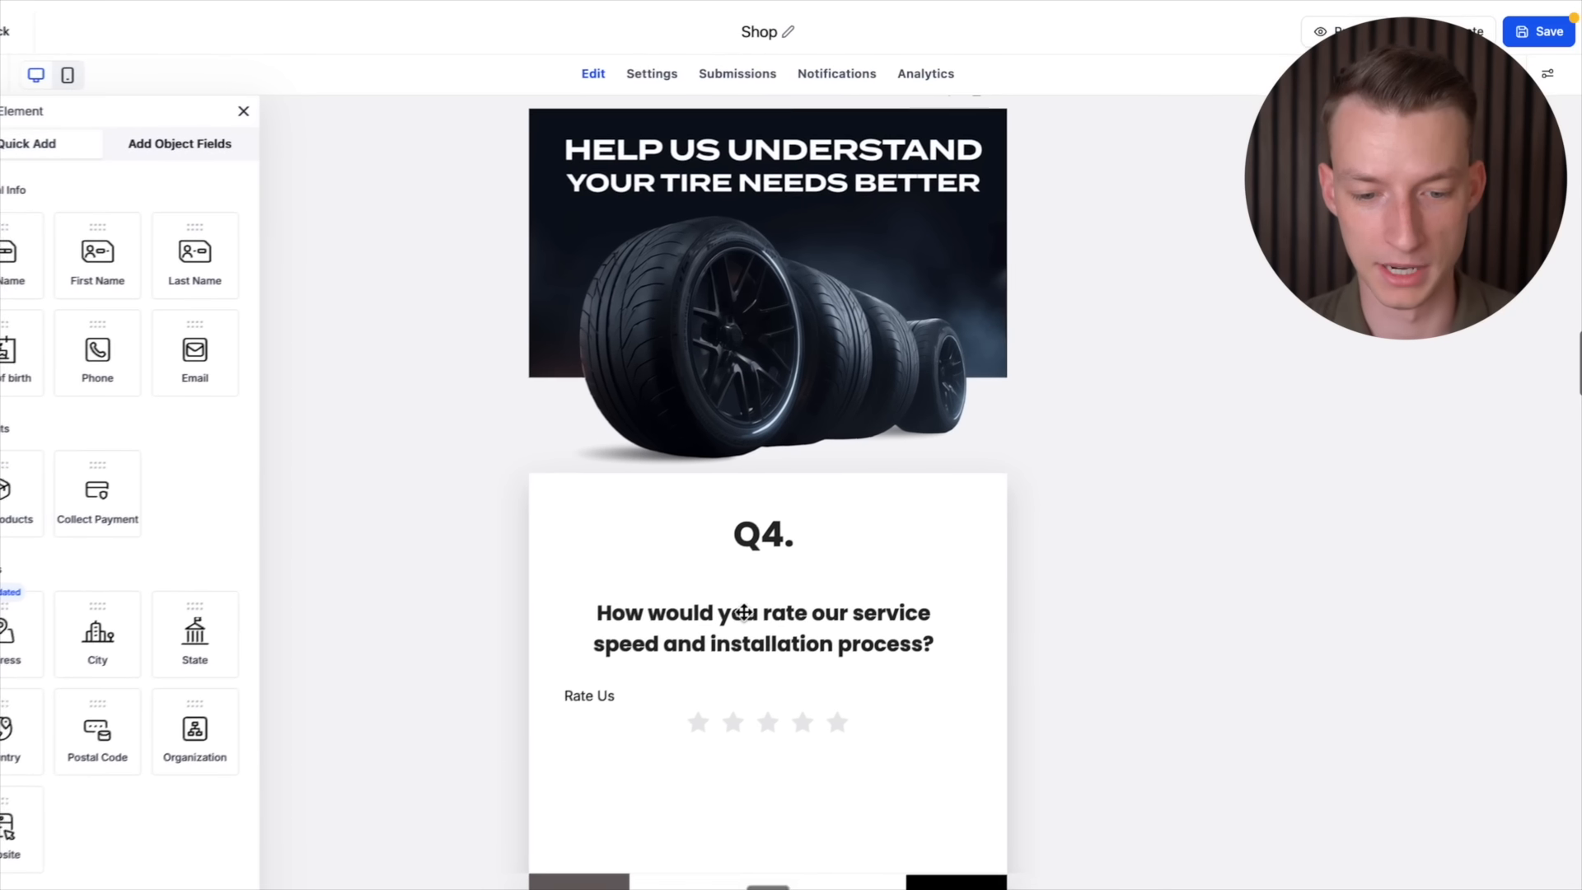
pyautogui.scroll(-1, 791, 684)
pyautogui.click(860, 635)
pyautogui.click(937, 581)
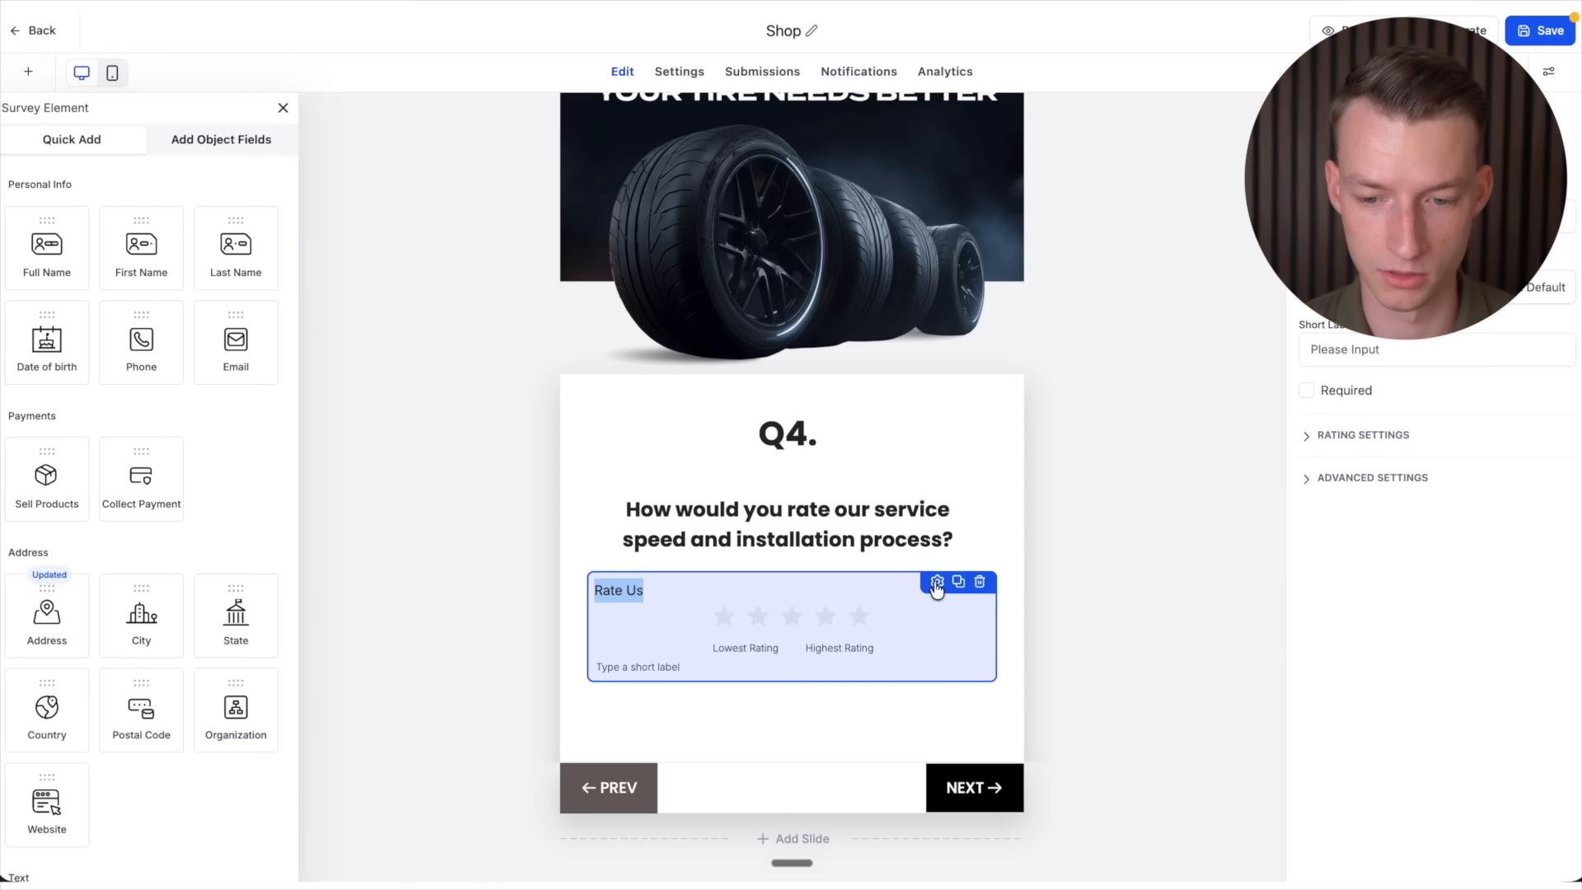
pyautogui.click(1318, 437)
pyautogui.scroll(-3, 1343, 531)
pyautogui.scroll(-1, 1343, 530)
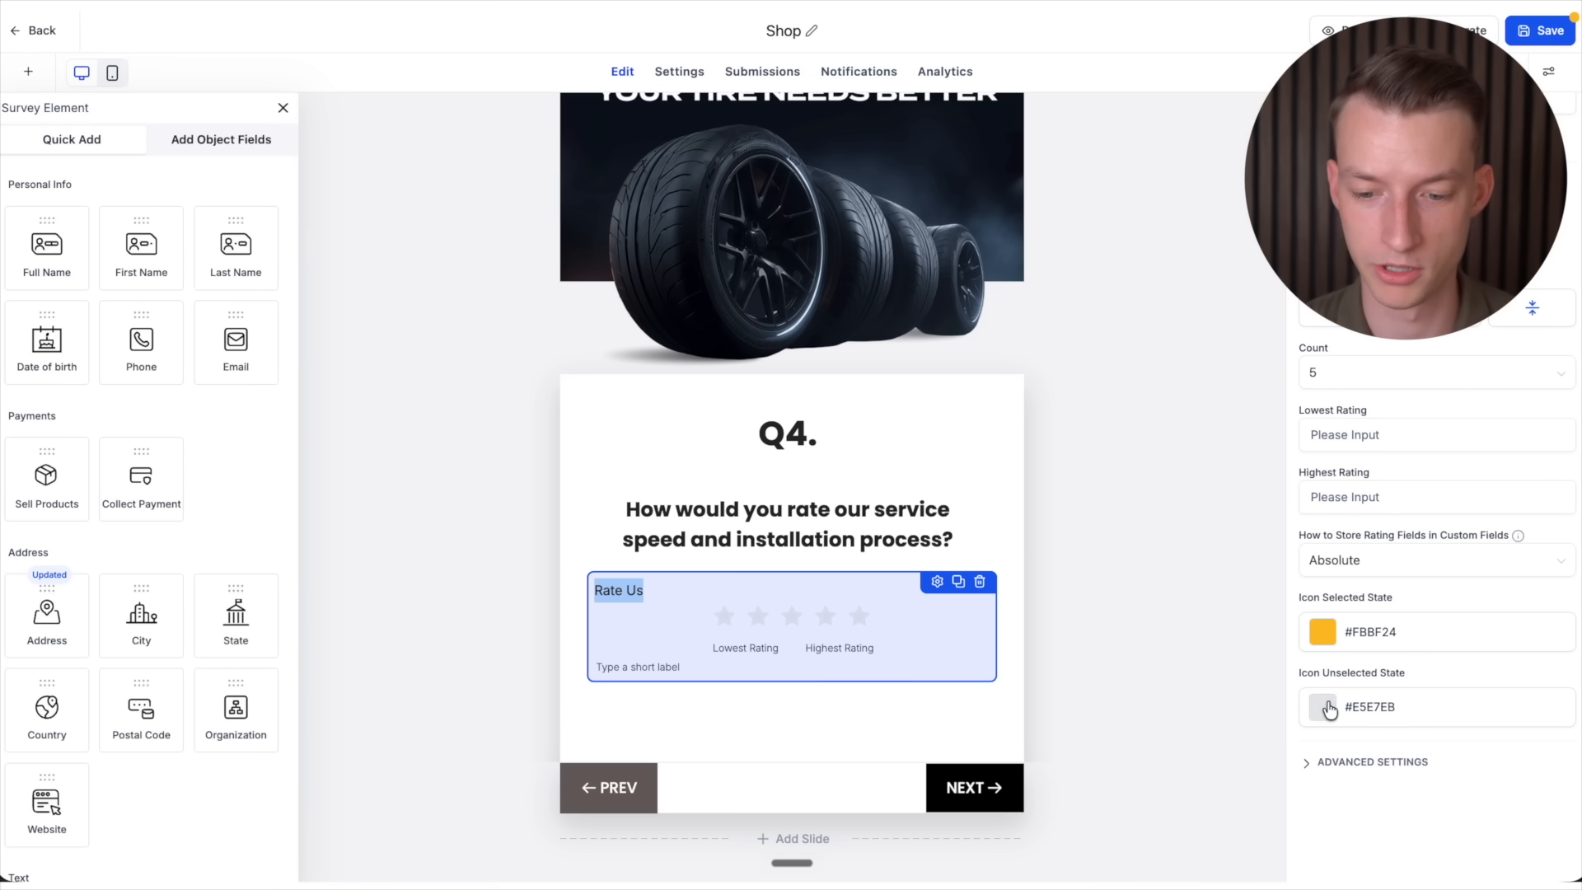
pyautogui.click(1305, 766)
pyautogui.scroll(-3, 1303, 791)
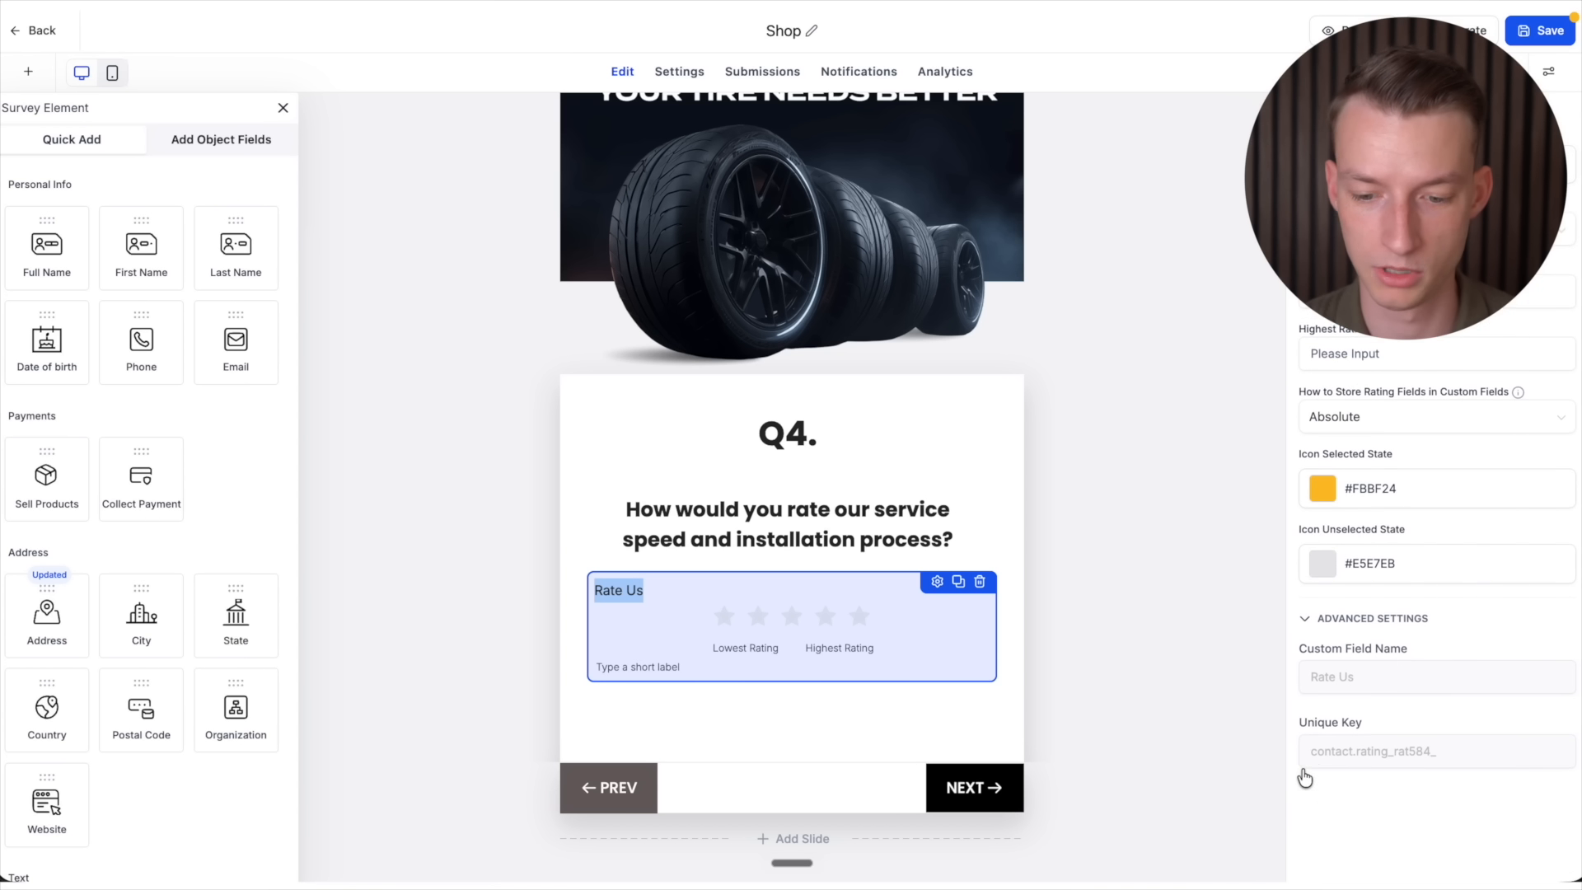
pyautogui.click(1153, 628)
# Step: Clone slide 5
pyautogui.scroll(-5, 1152, 628)
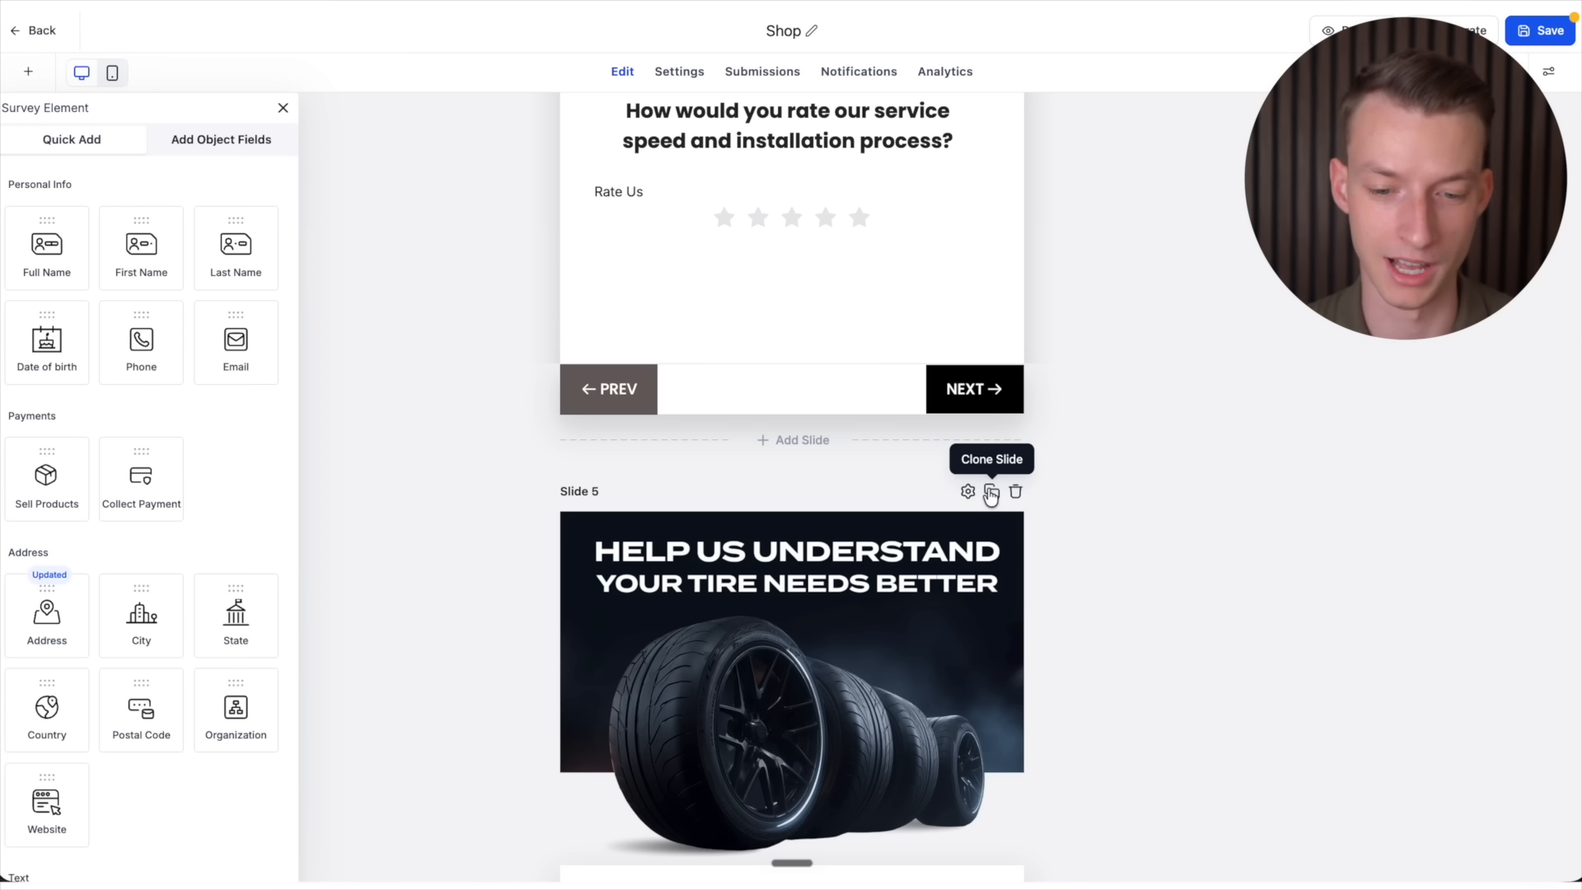
pyautogui.click(992, 492)
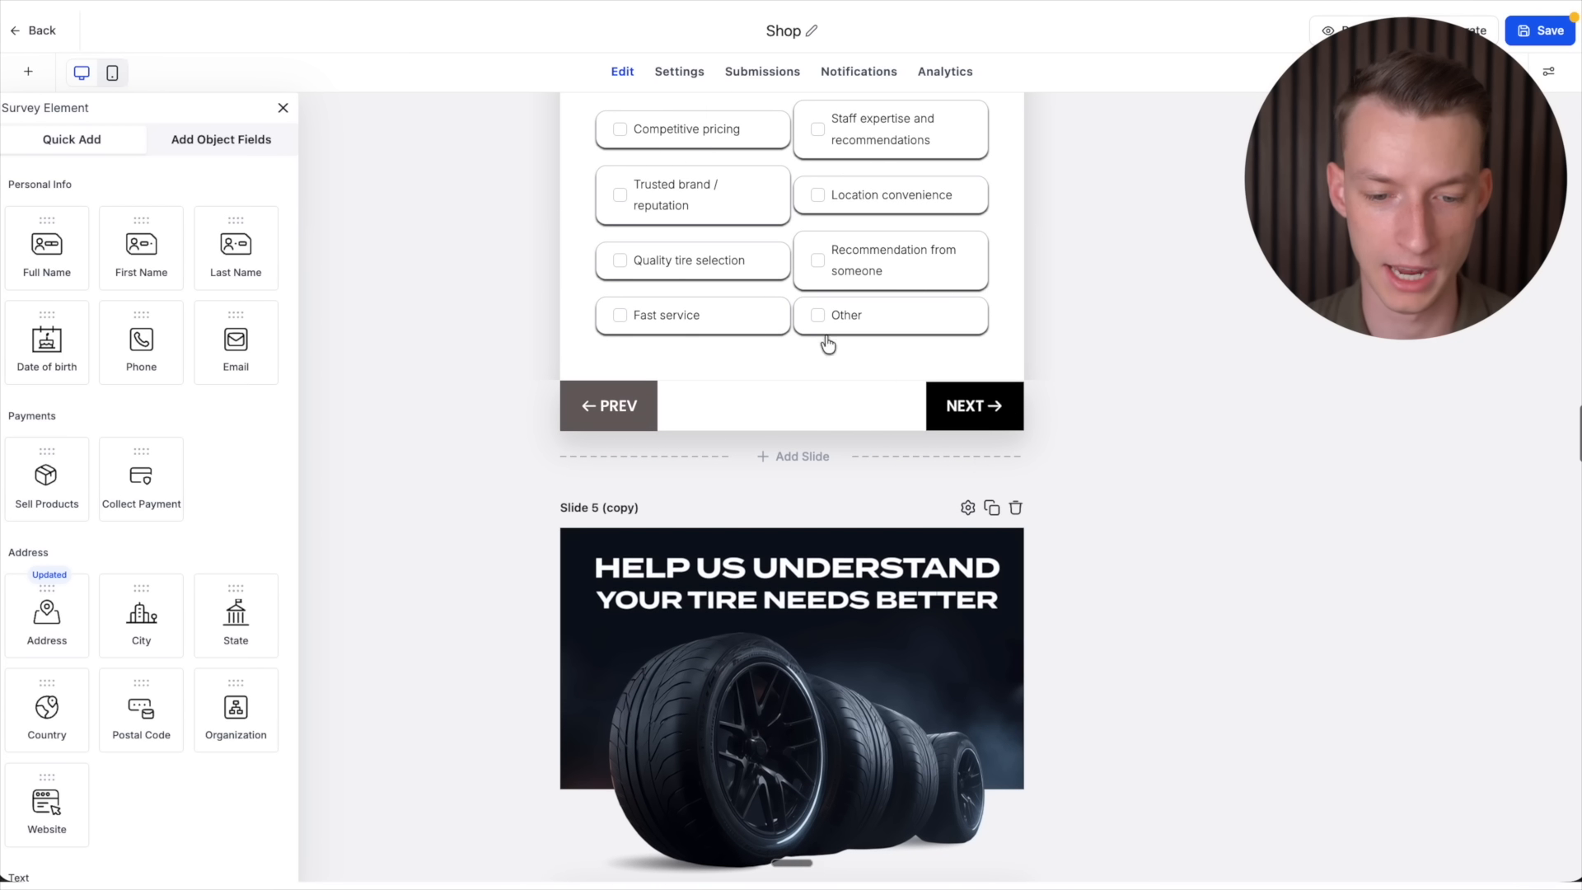
pyautogui.scroll(5, 976, 461)
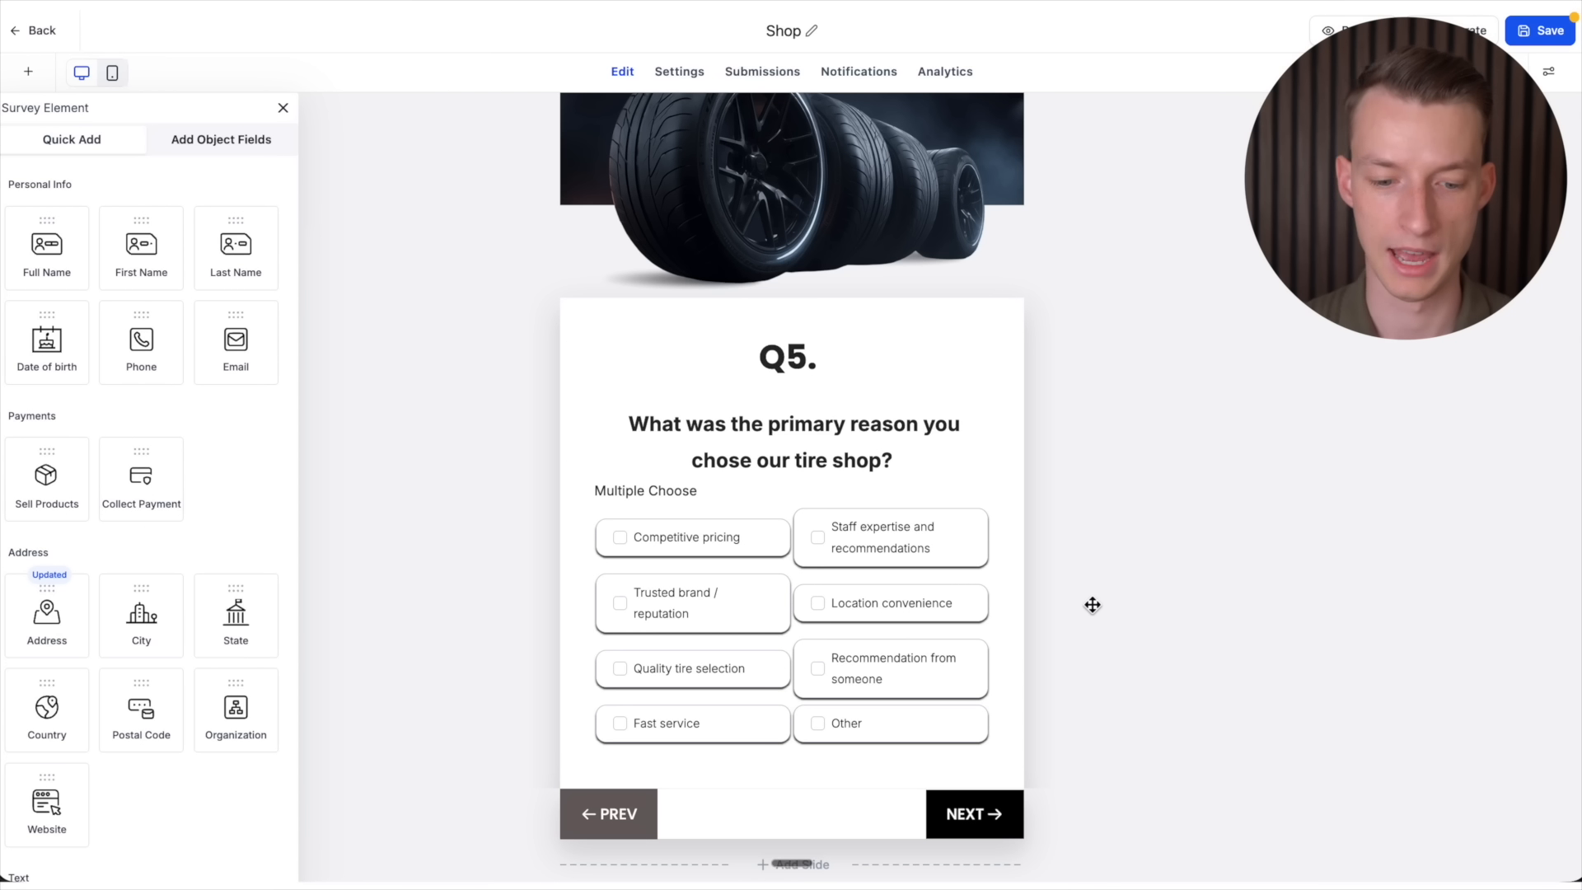
pyautogui.scroll(2, 1093, 605)
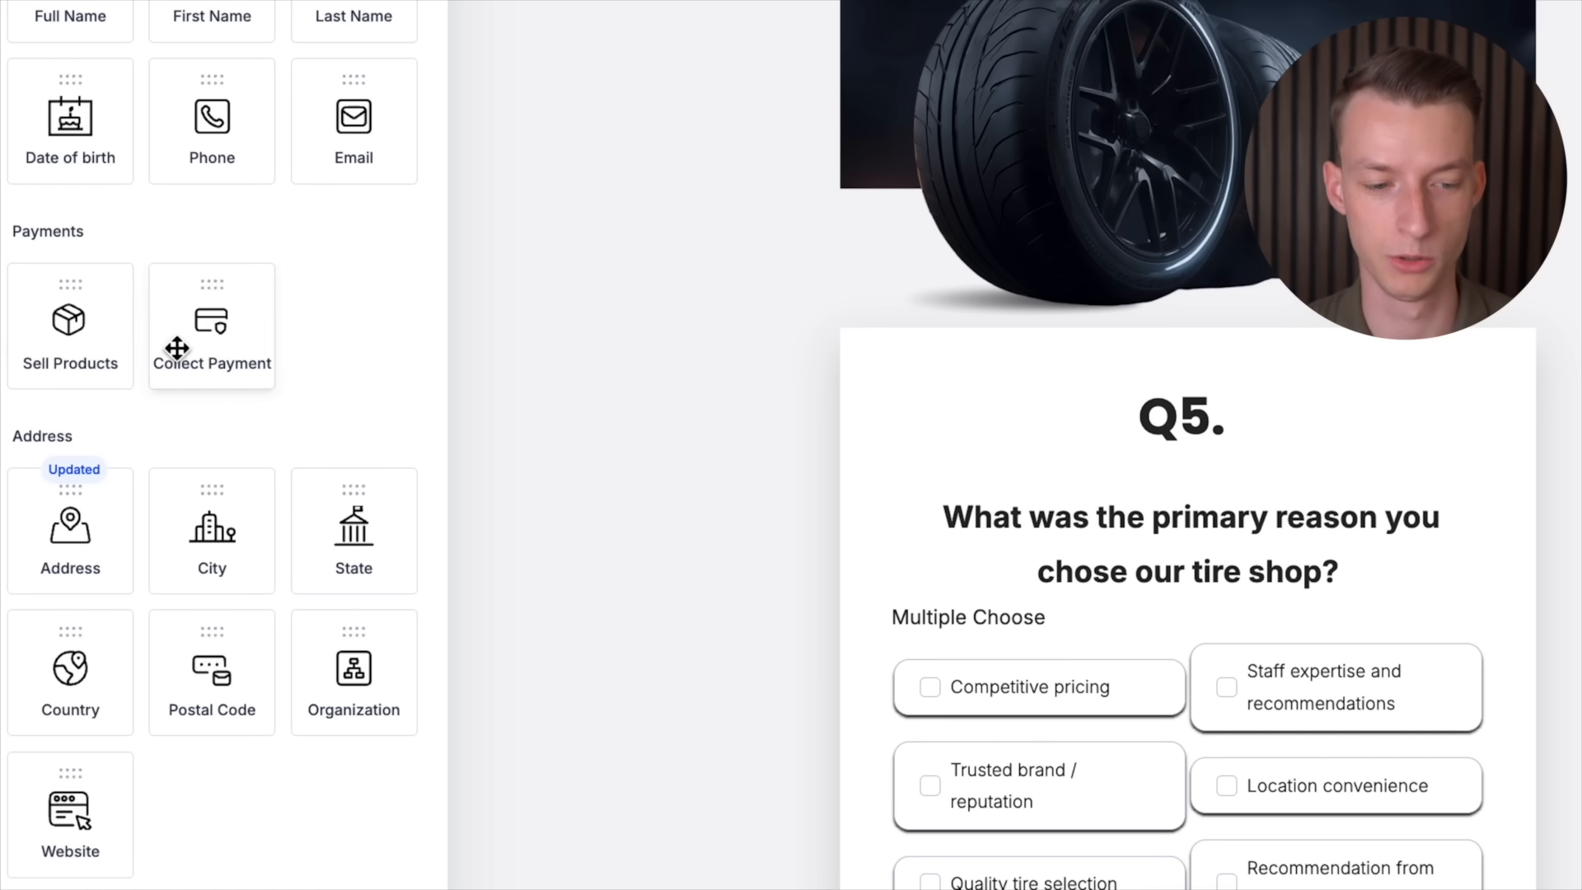
# Step: Add a Single Line text field directly below the Q5 heading and label it "write your answer"
pyautogui.scroll(-4, 882, 565)
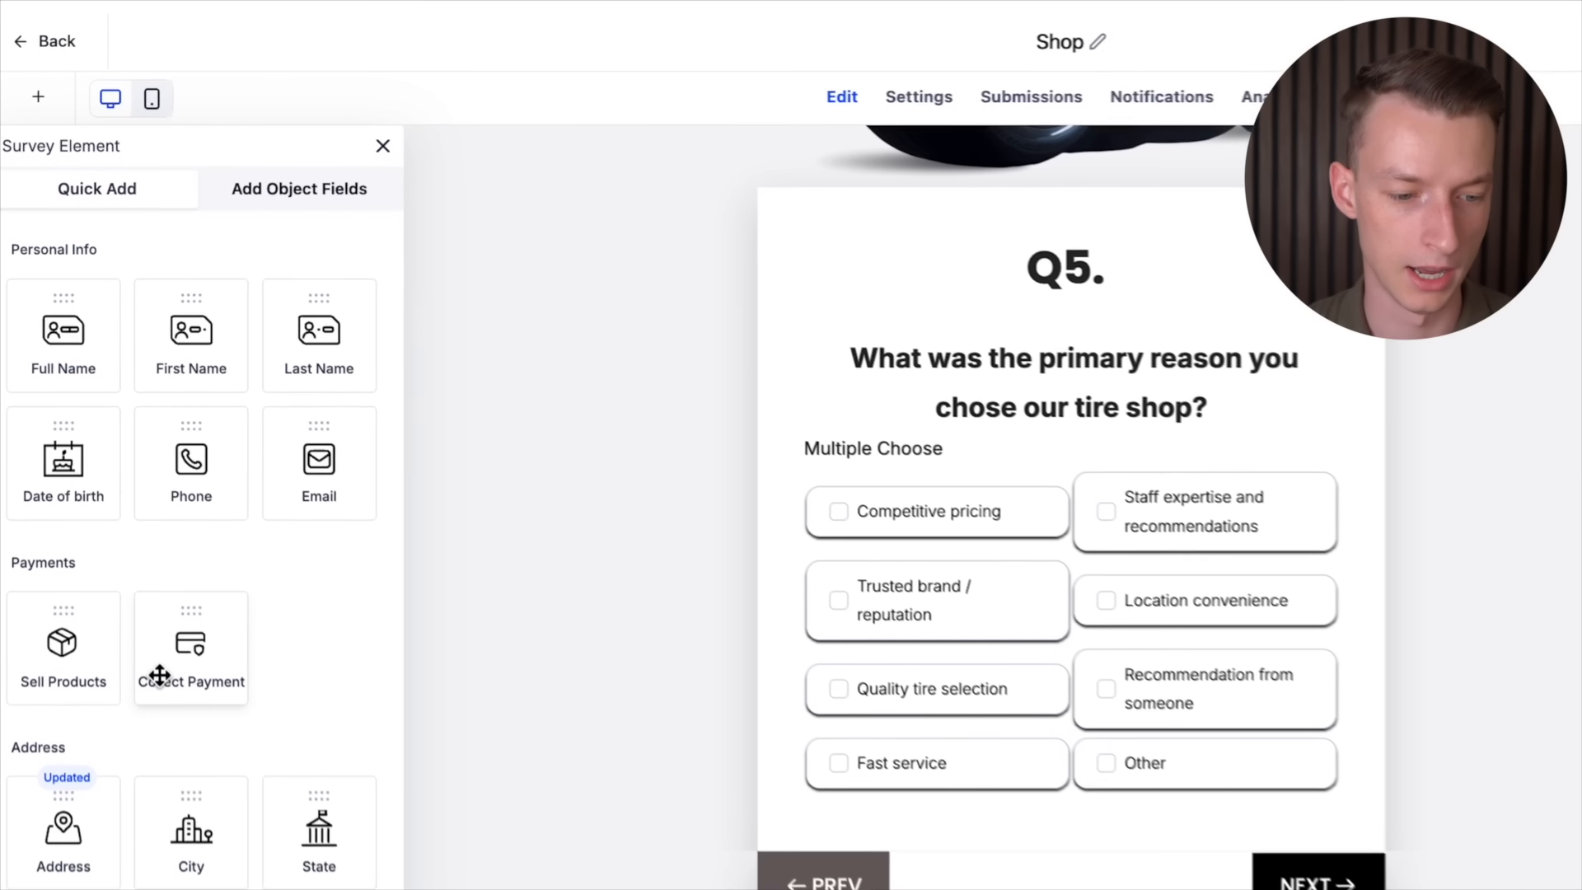
pyautogui.scroll(-3, 165, 700)
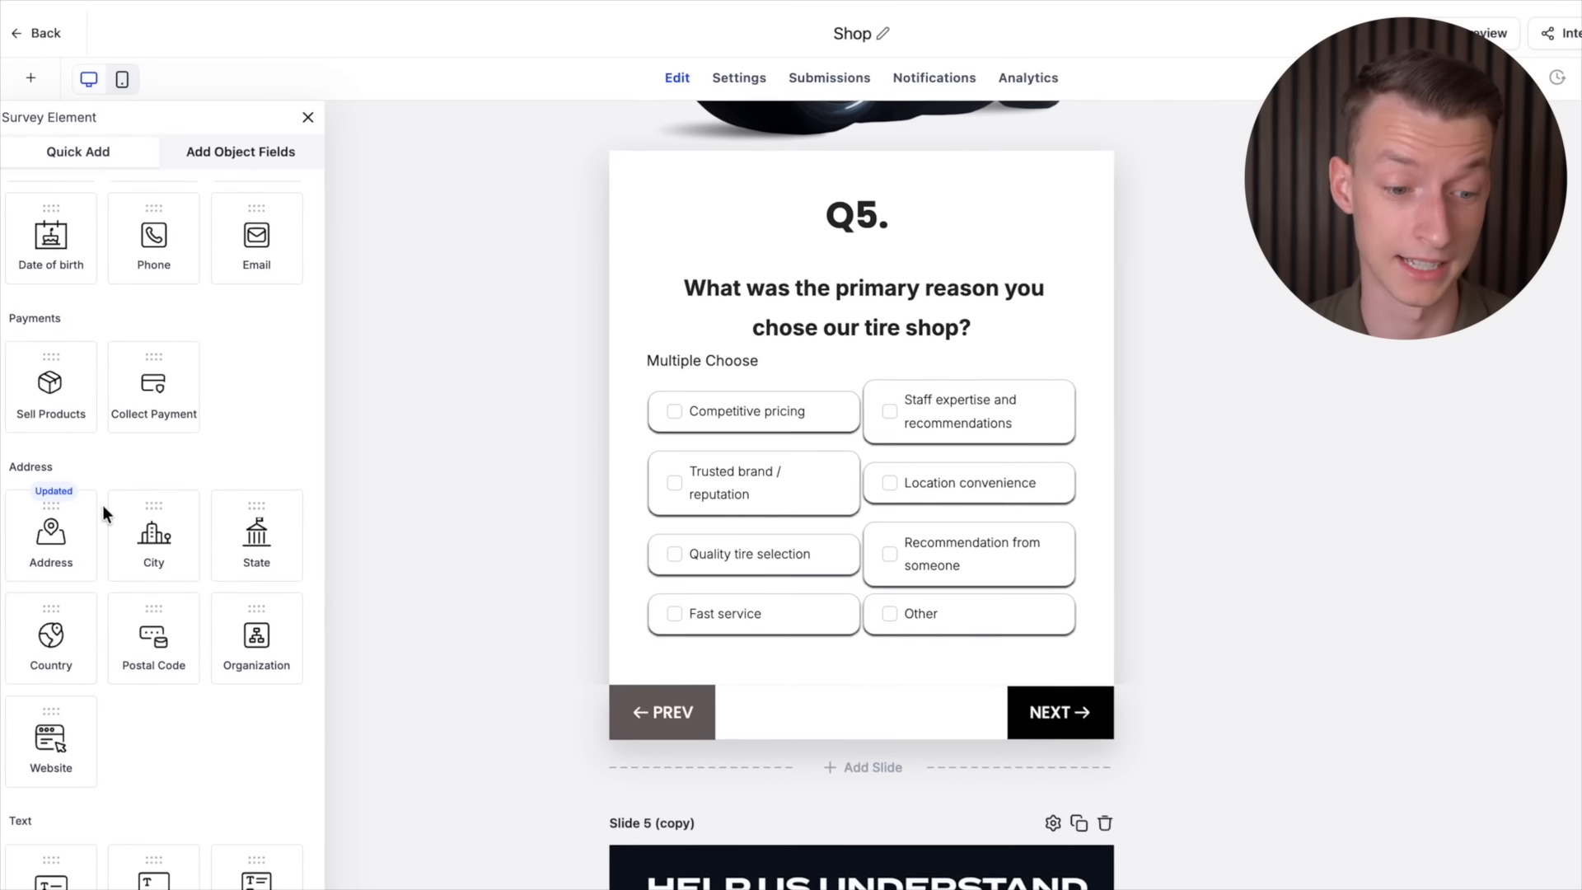
pyautogui.scroll(-1, 67, 578)
pyautogui.scroll(-2, 63, 548)
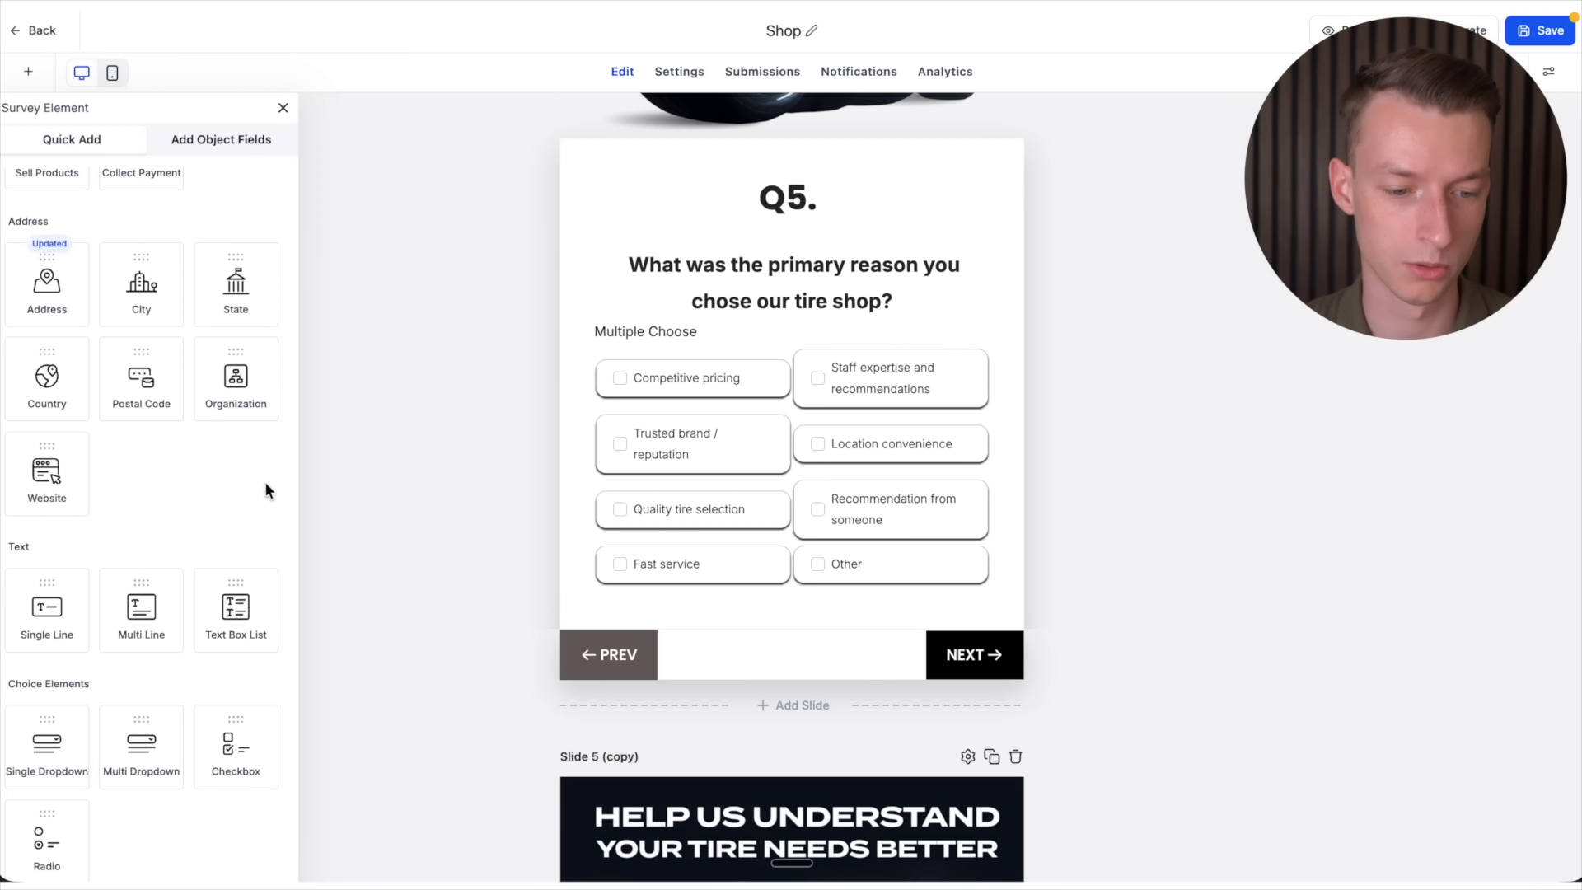
pyautogui.scroll(-4, 166, 512)
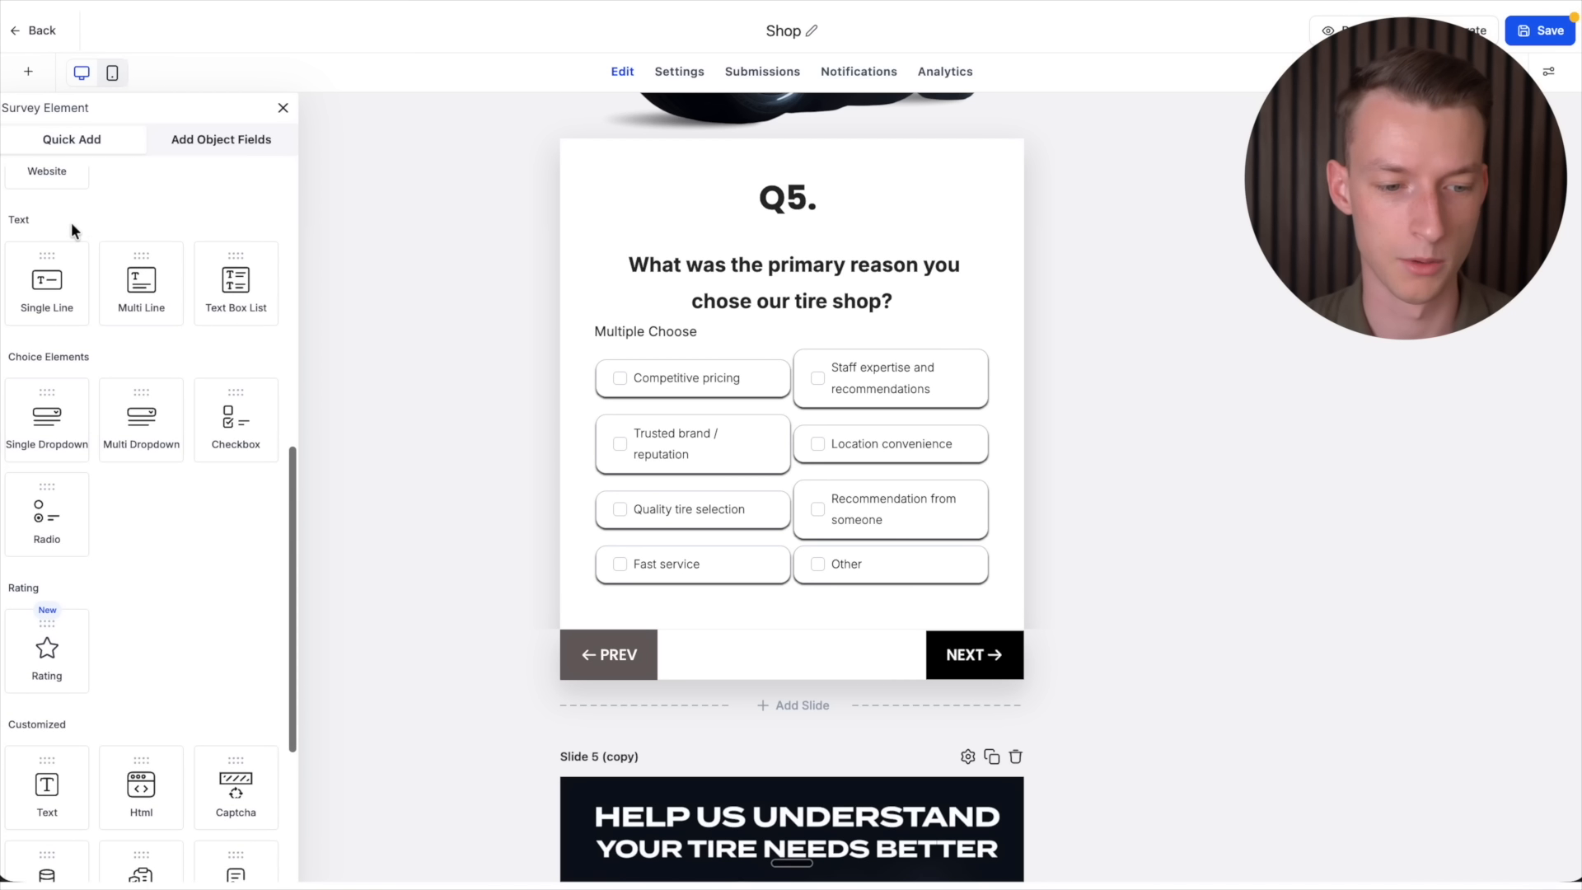
pyautogui.moveTo(47, 302); pyautogui.dragTo(715, 319)
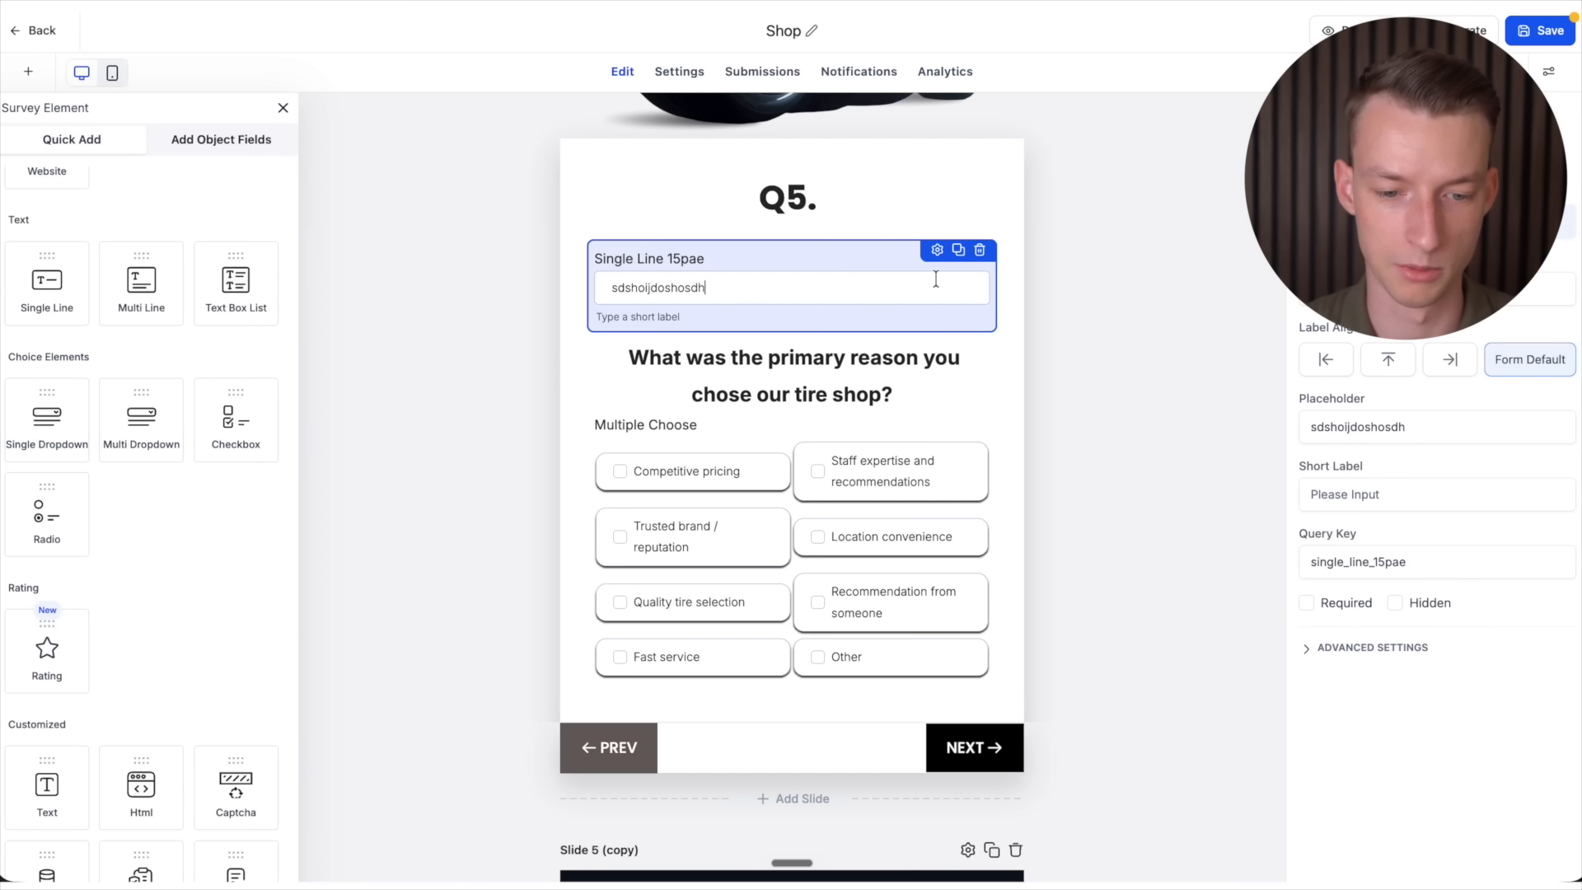
pyautogui.click(1184, 315)
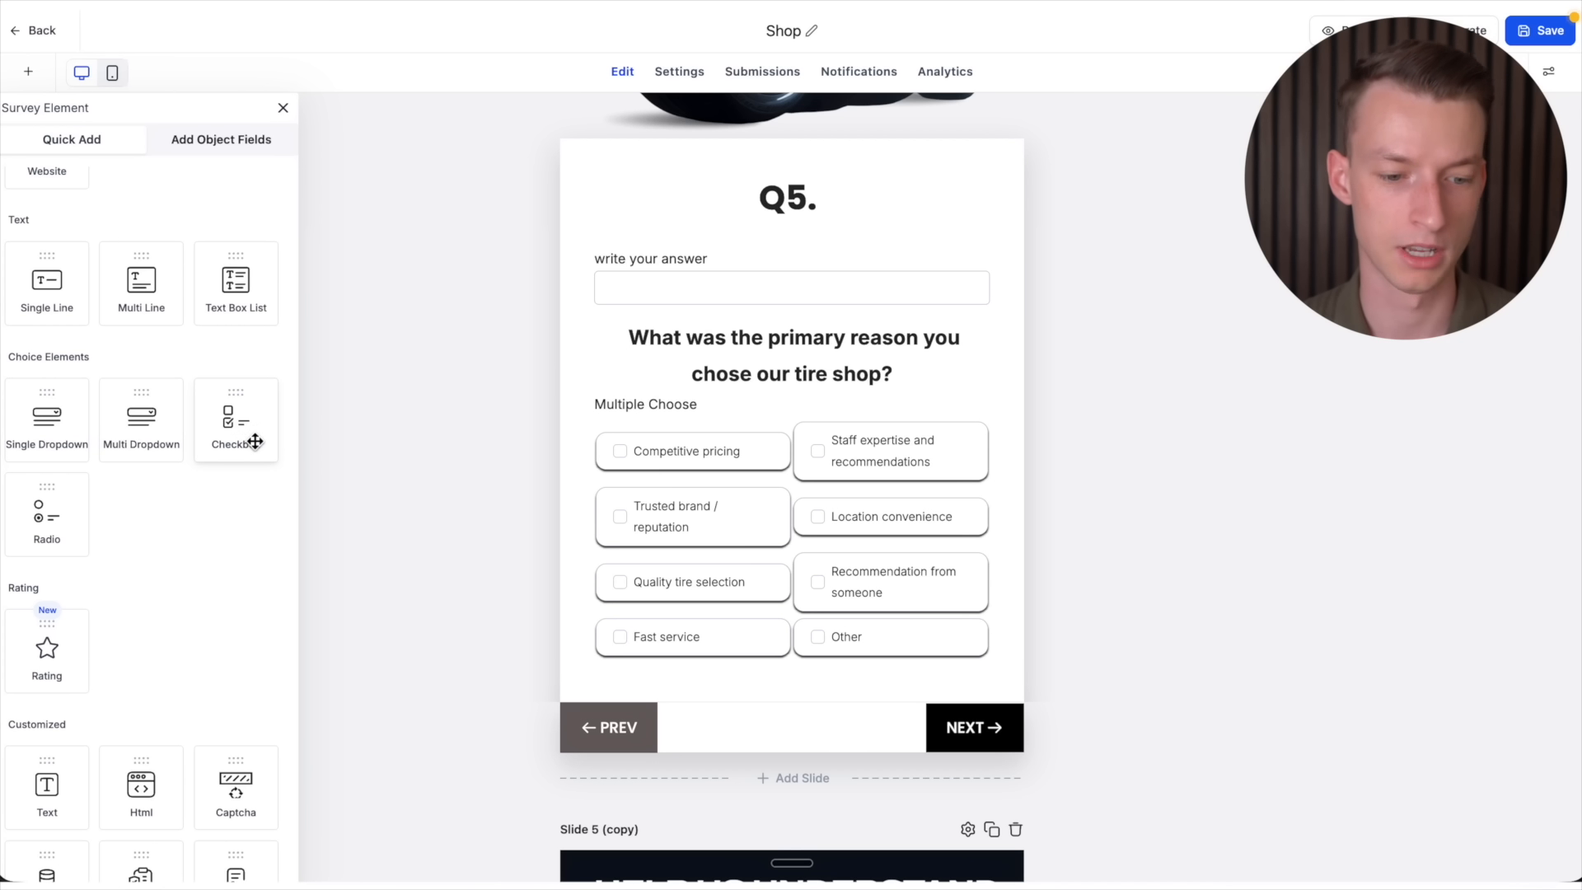
# Step: Add a Checkbox field and a Radio field below the "write your answer" field on the Q5 slide
pyautogui.moveTo(264, 437); pyautogui.dragTo(734, 391)
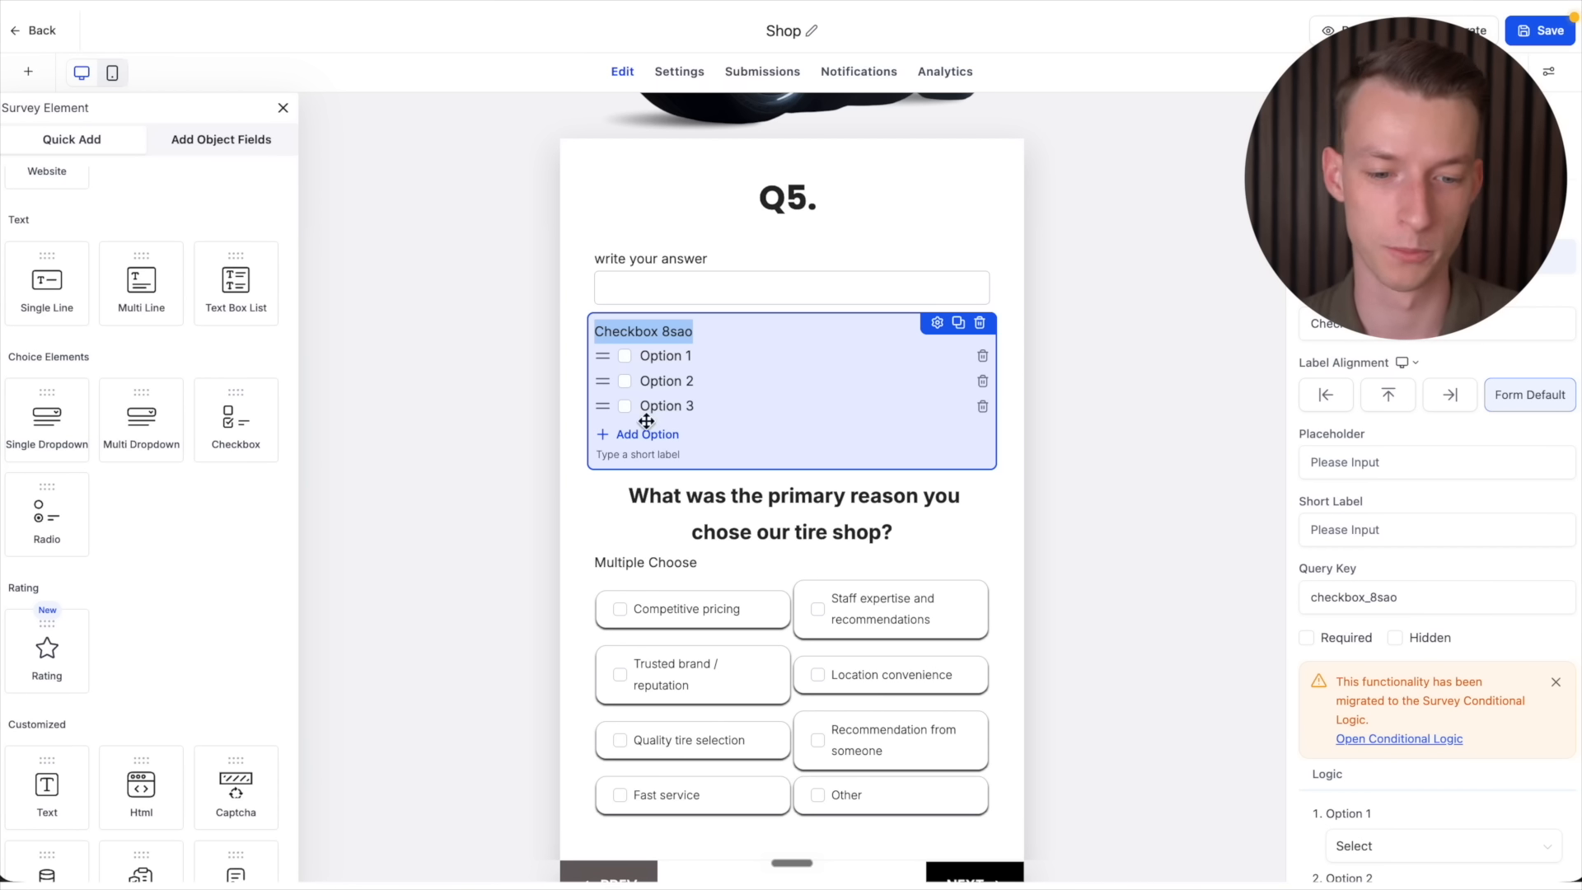
pyautogui.scroll(-2, 173, 586)
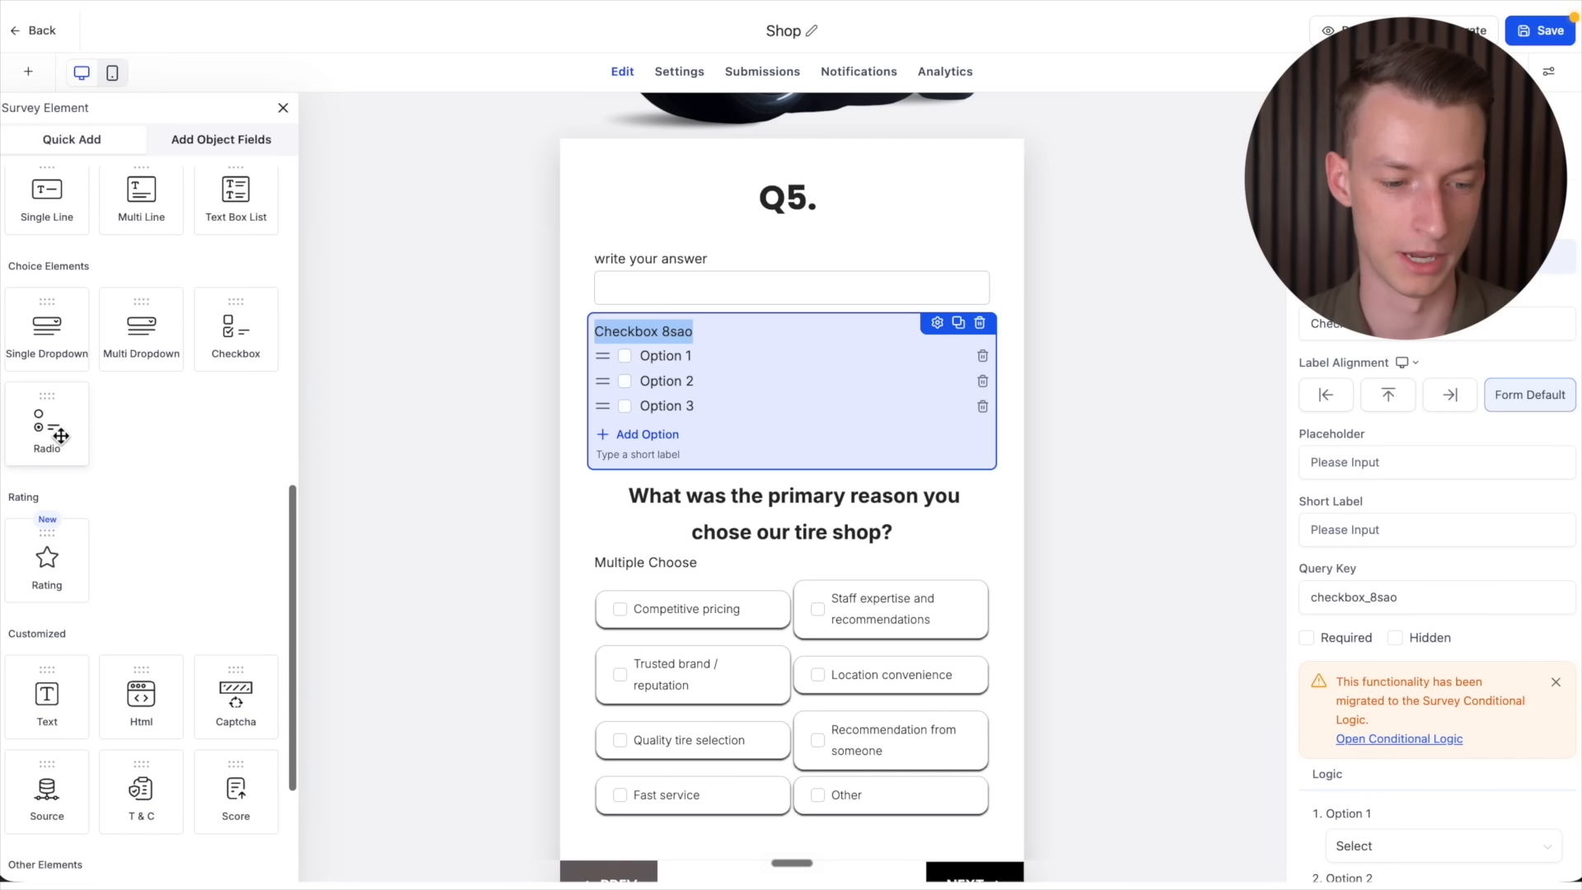
pyautogui.moveTo(47, 429); pyautogui.dragTo(690, 497)
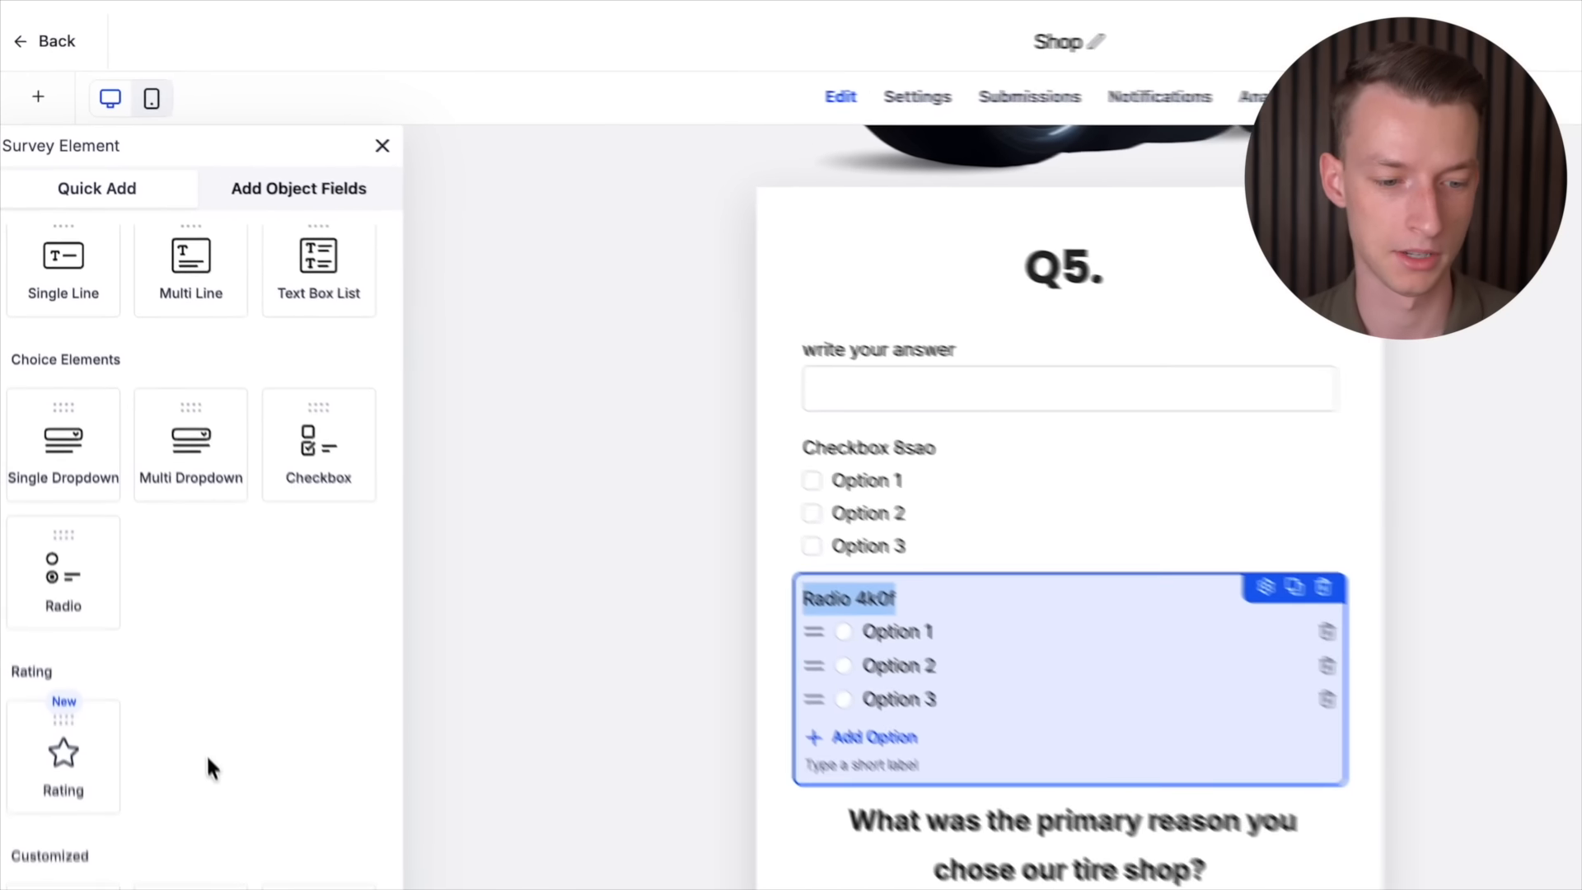
# Step: Review the remaining survey elements available in the Rating, Customized and Other Elements groups
pyautogui.scroll(-2, 165, 551)
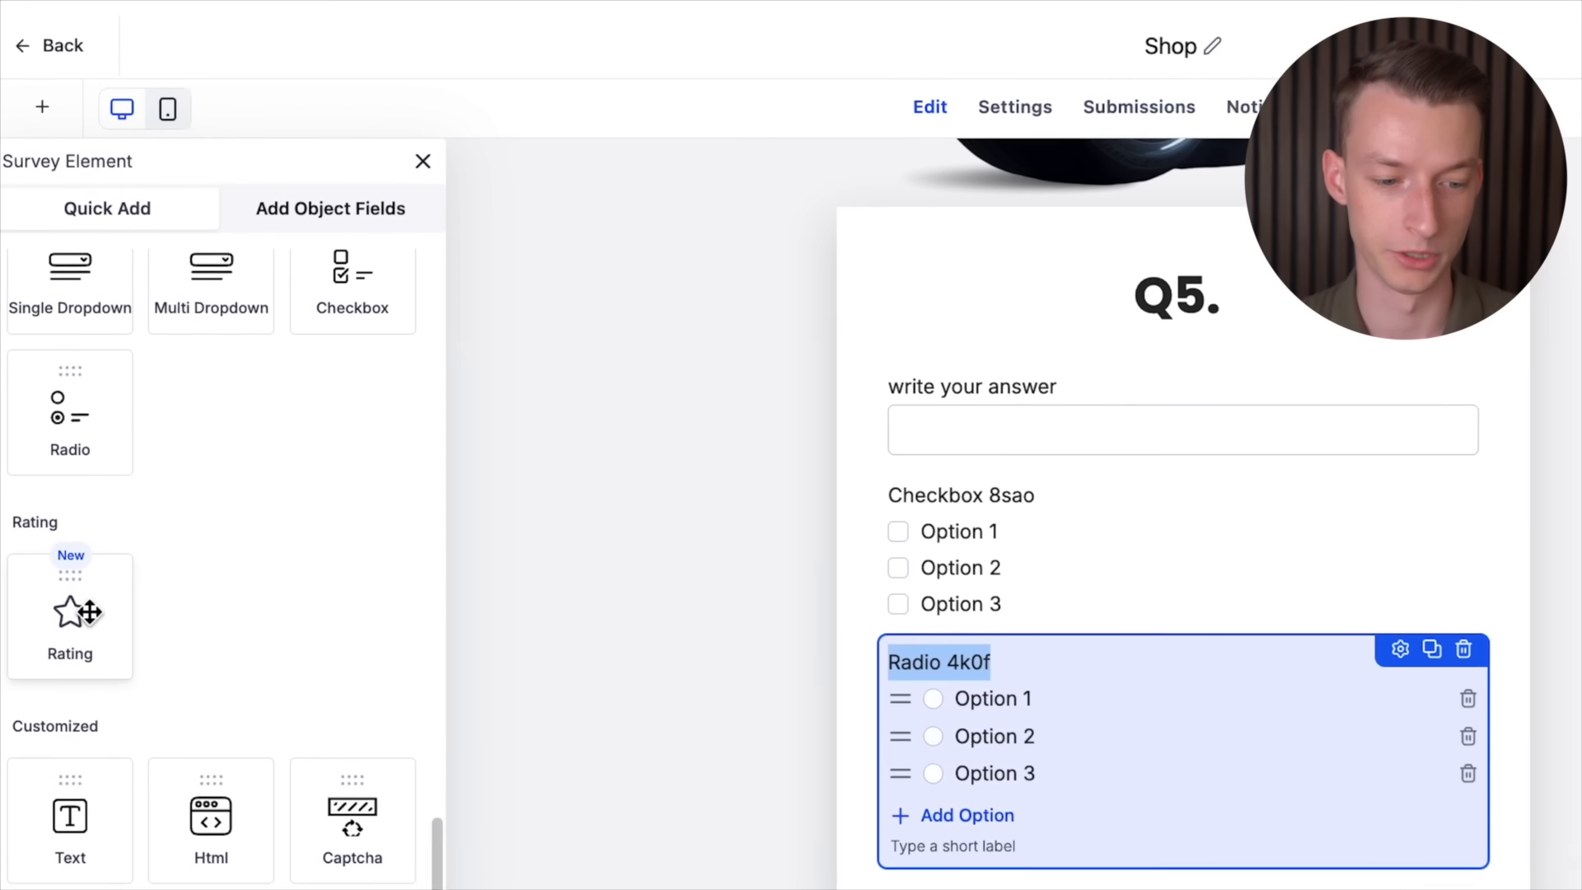
pyautogui.scroll(-3, 82, 610)
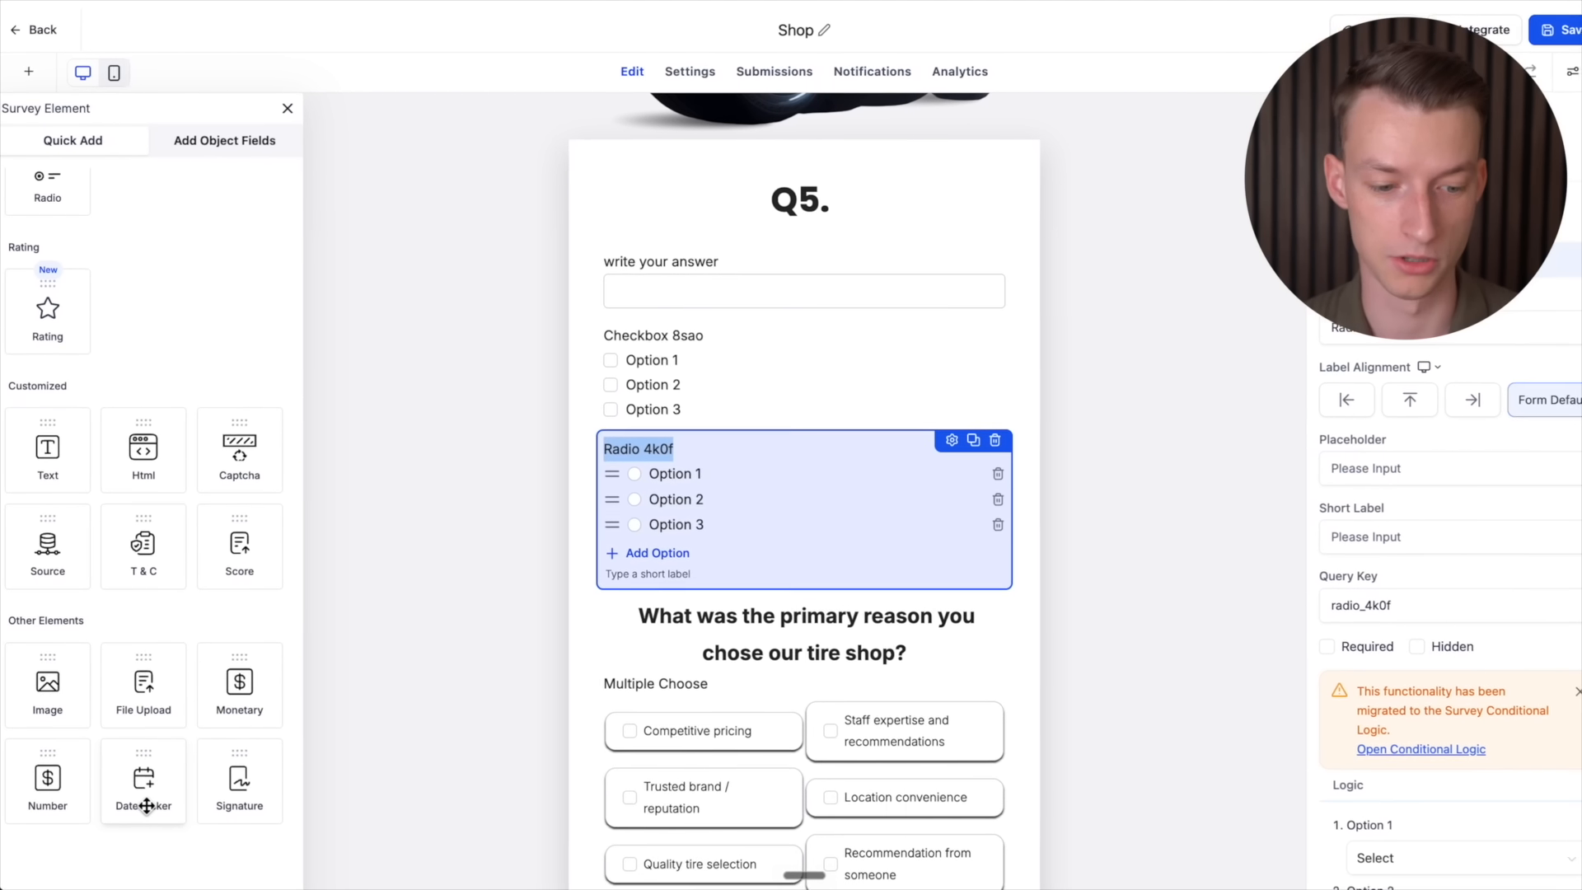
pyautogui.scroll(10, 145, 798)
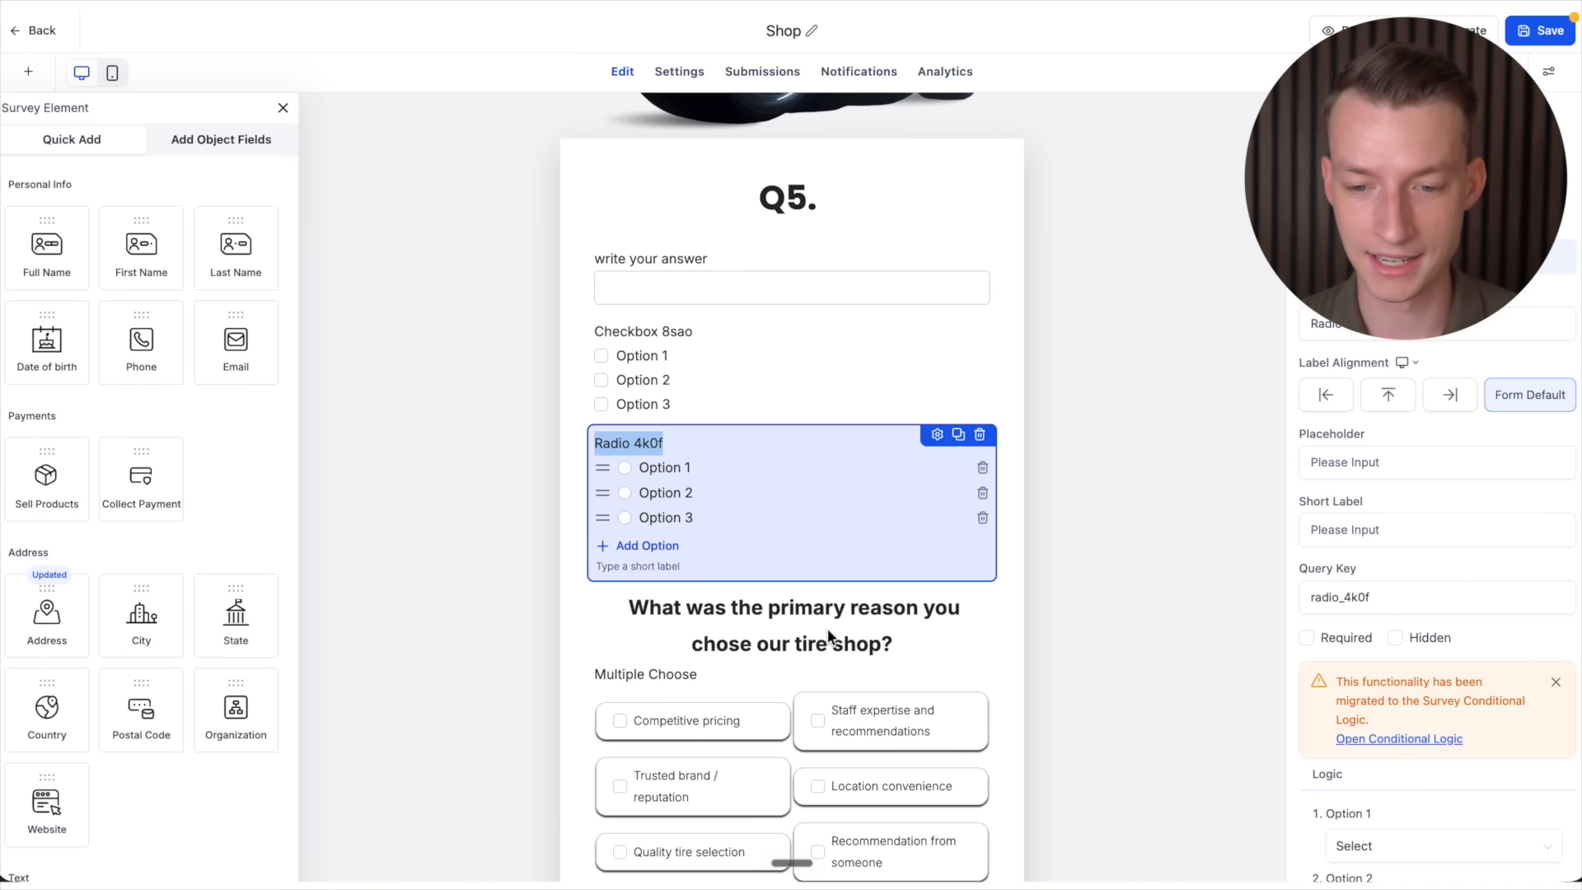
pyautogui.click(1045, 436)
# Step: Return to slide 1 and browse the Contact object fields under Contact, General Info and Additional Info
pyautogui.scroll(20, 1070, 432)
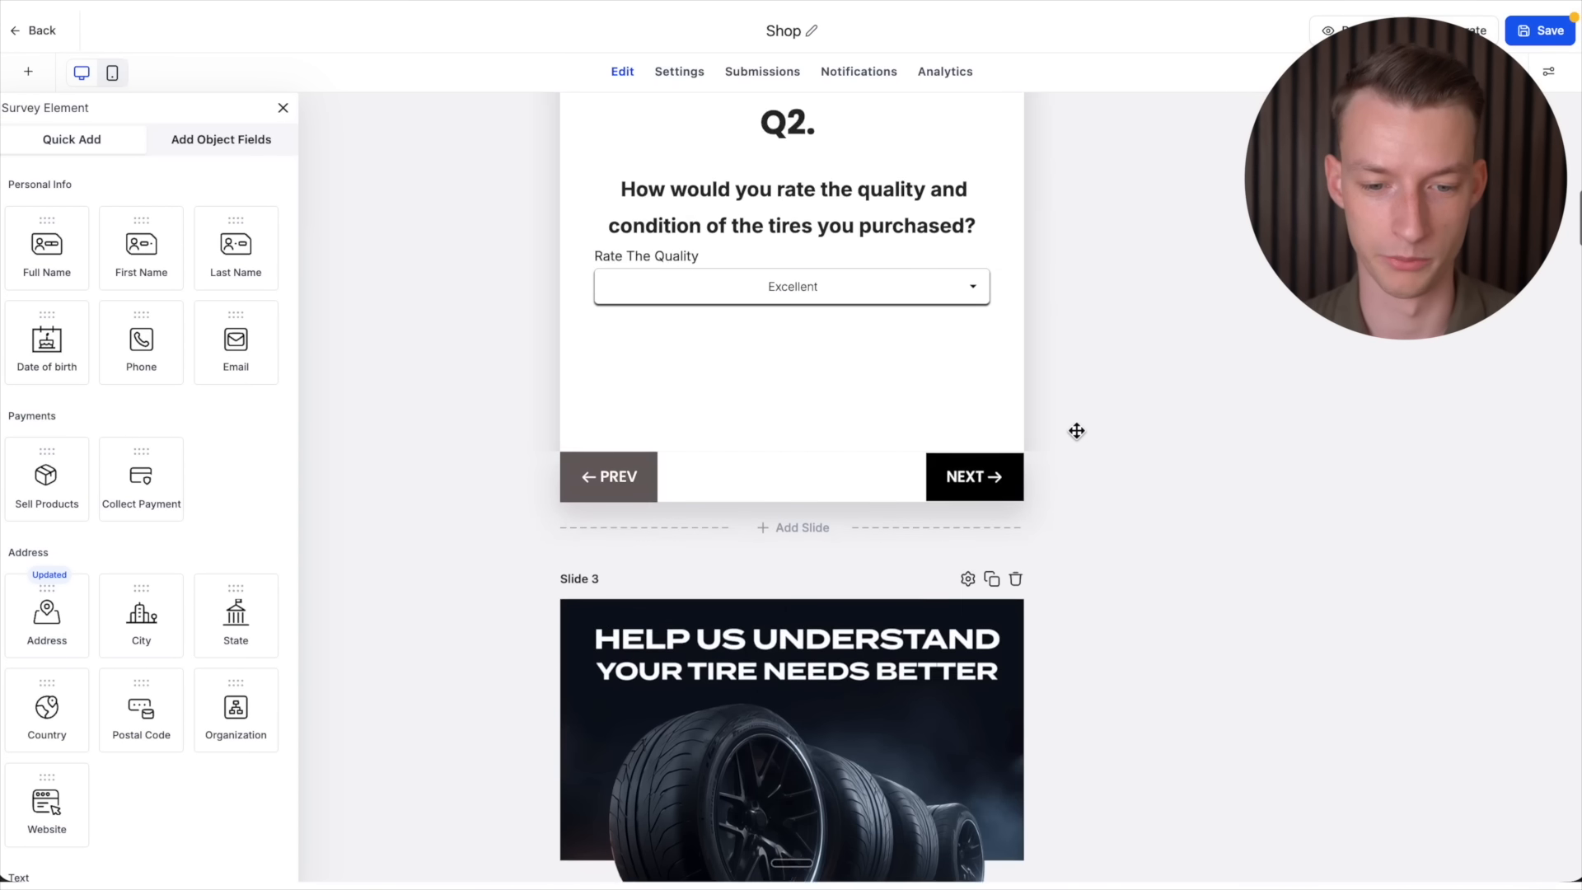
pyautogui.scroll(3, 1076, 431)
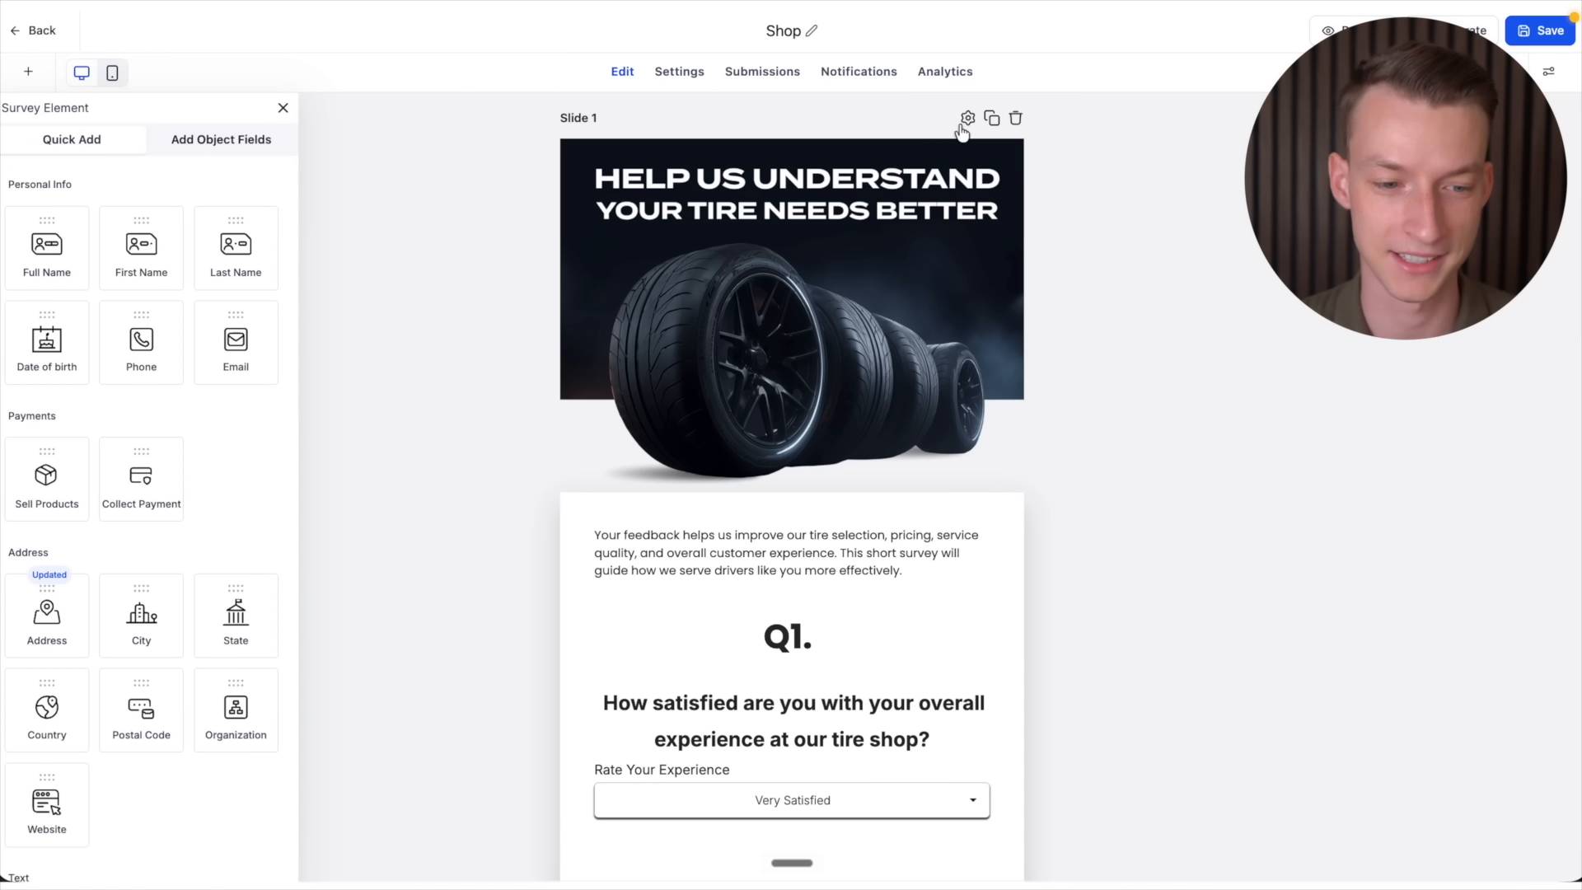
pyautogui.click(159, 147)
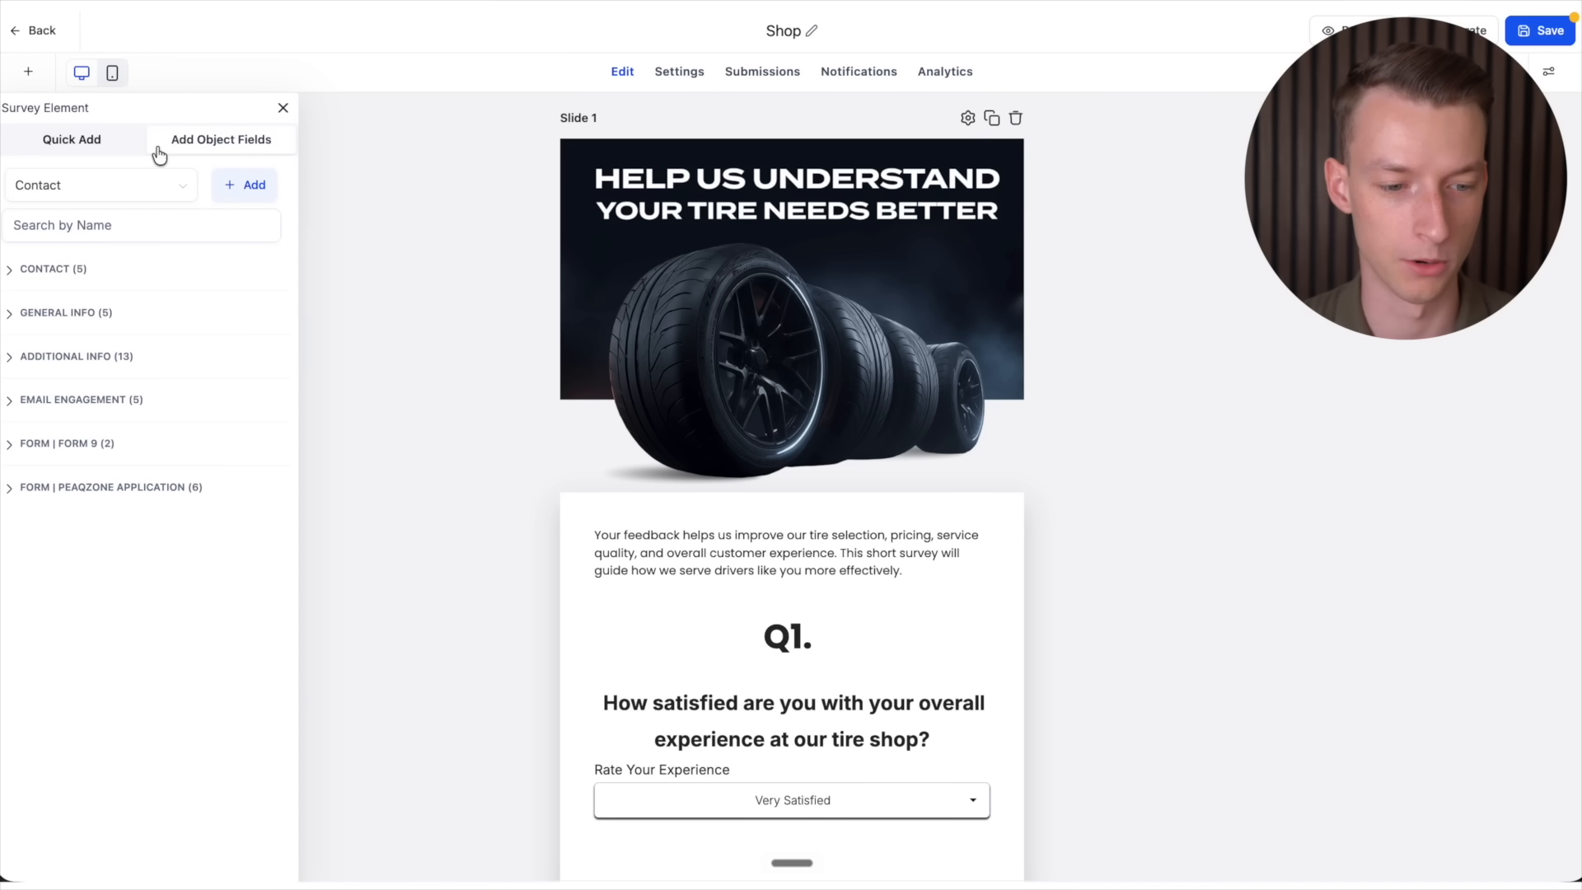
pyautogui.click(11, 272)
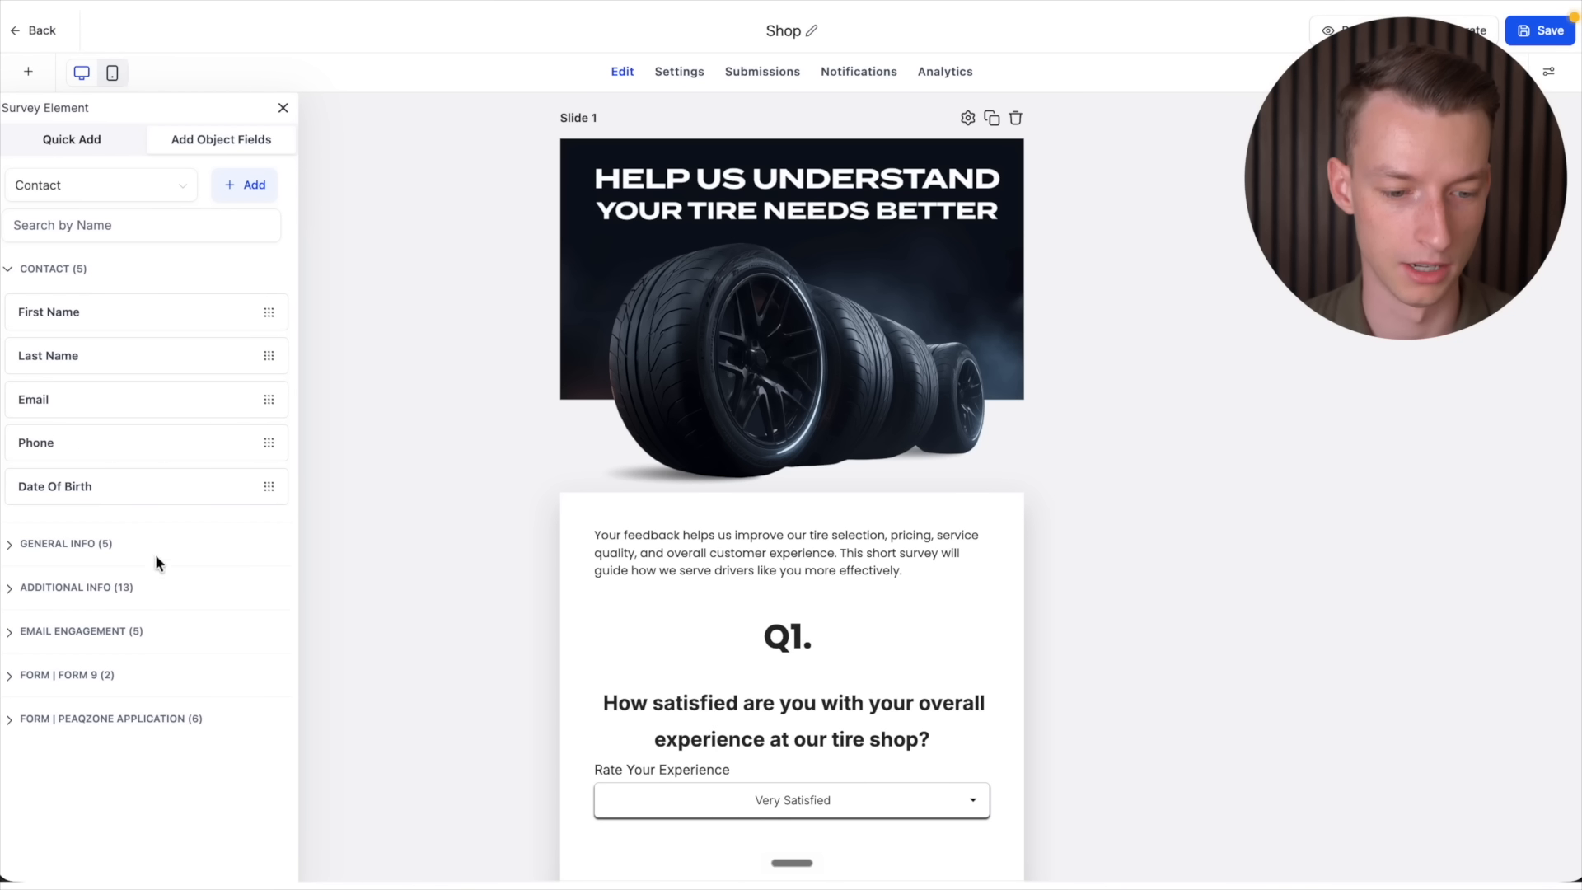
pyautogui.click(6, 544)
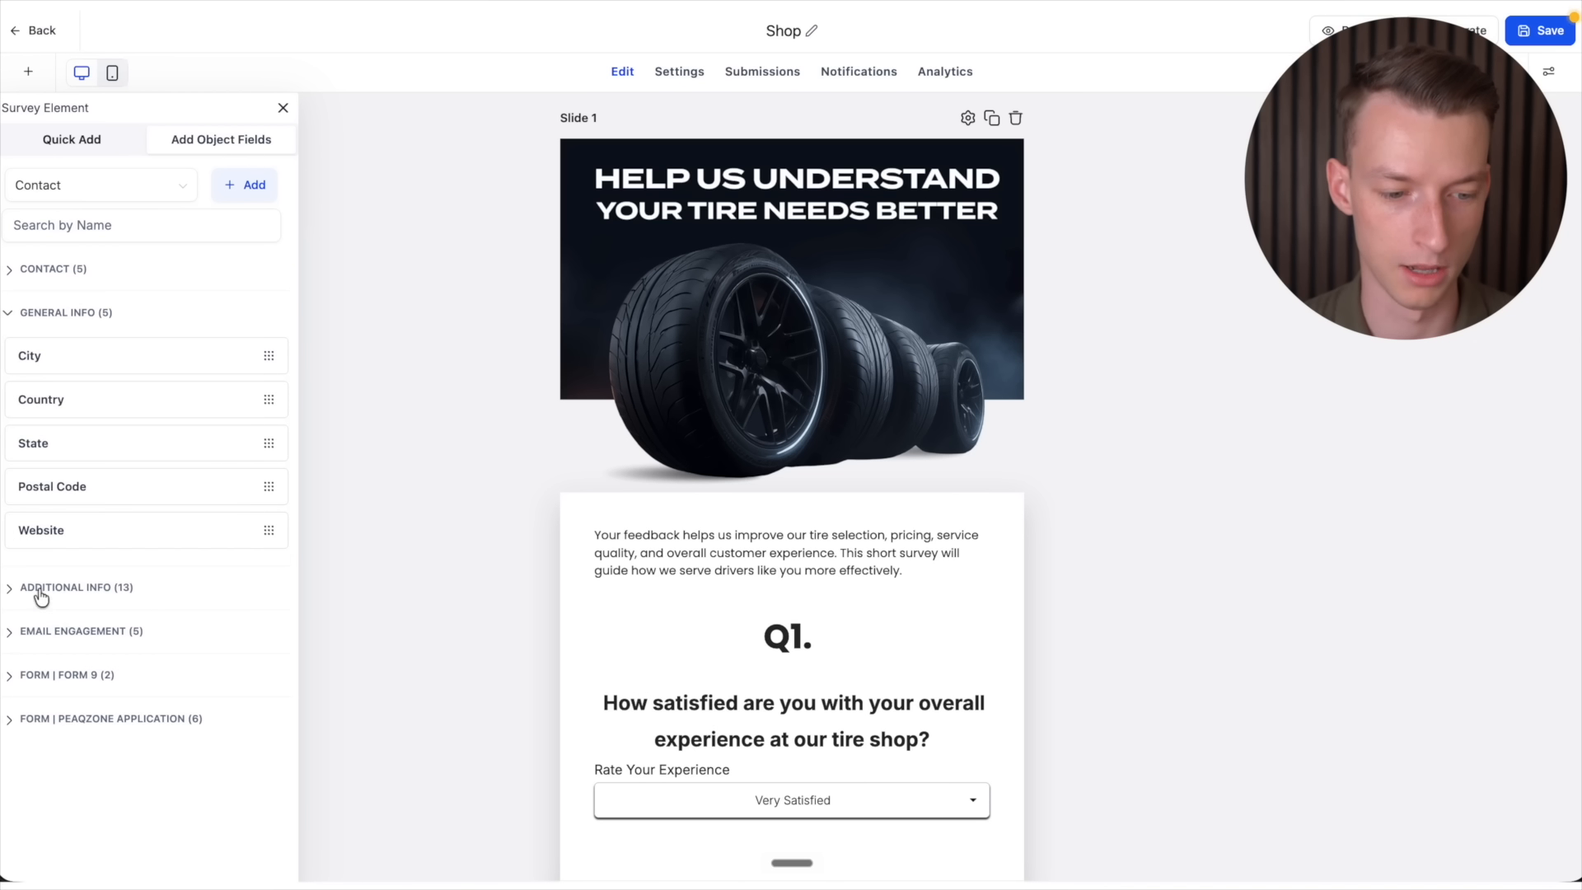
pyautogui.click(14, 587)
pyautogui.scroll(-2, 68, 692)
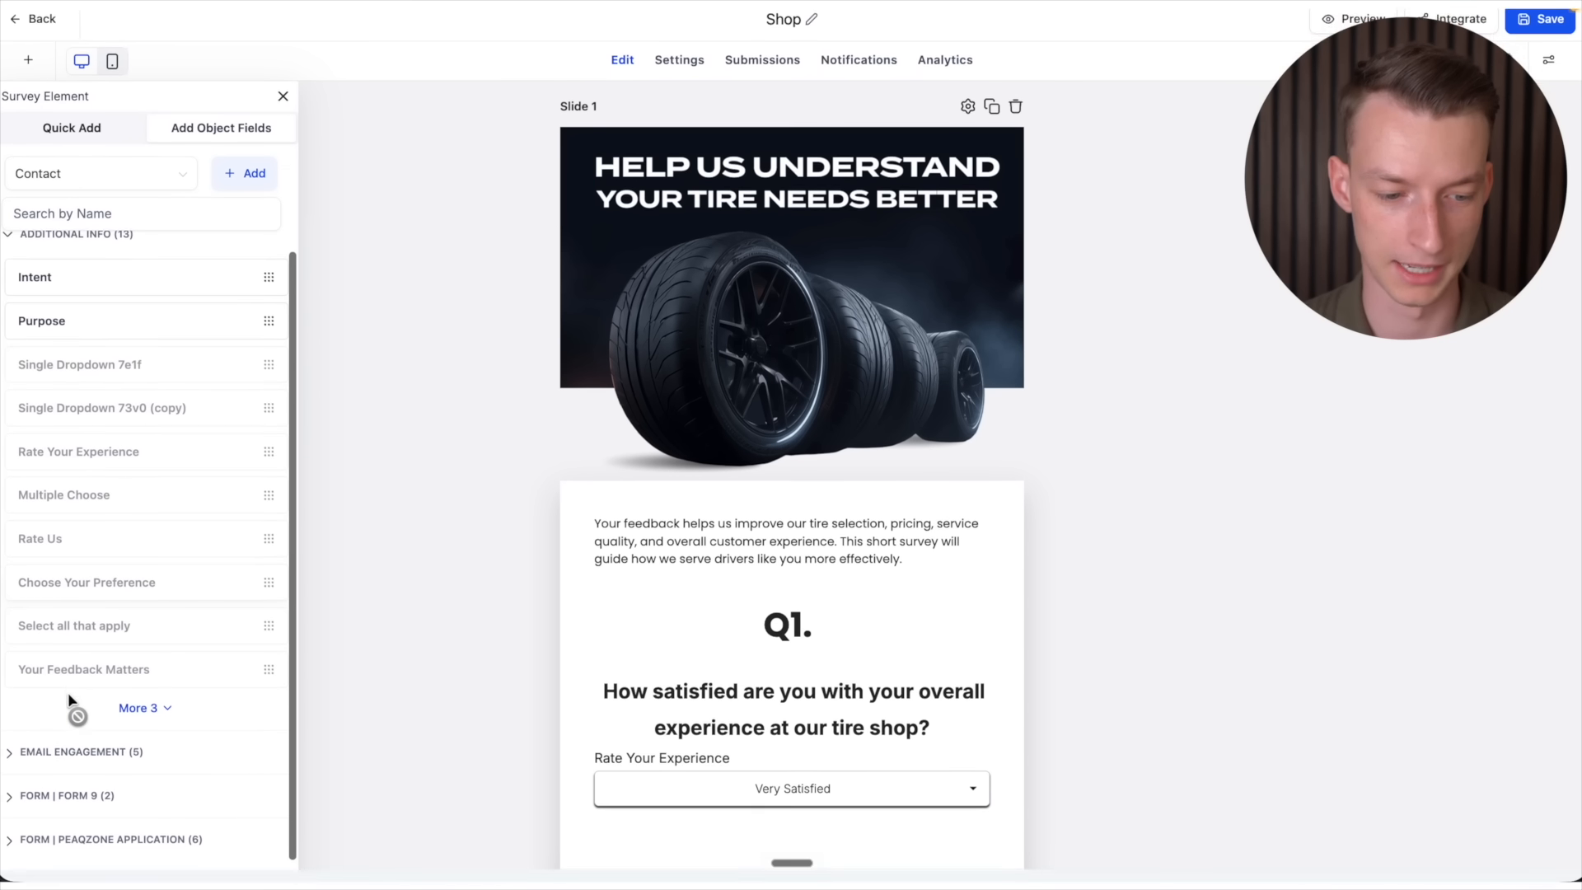
# Step: Review the survey's On Submit message and styling, disqualification, Facebook Pixel and general survey settings
pyautogui.click(680, 74)
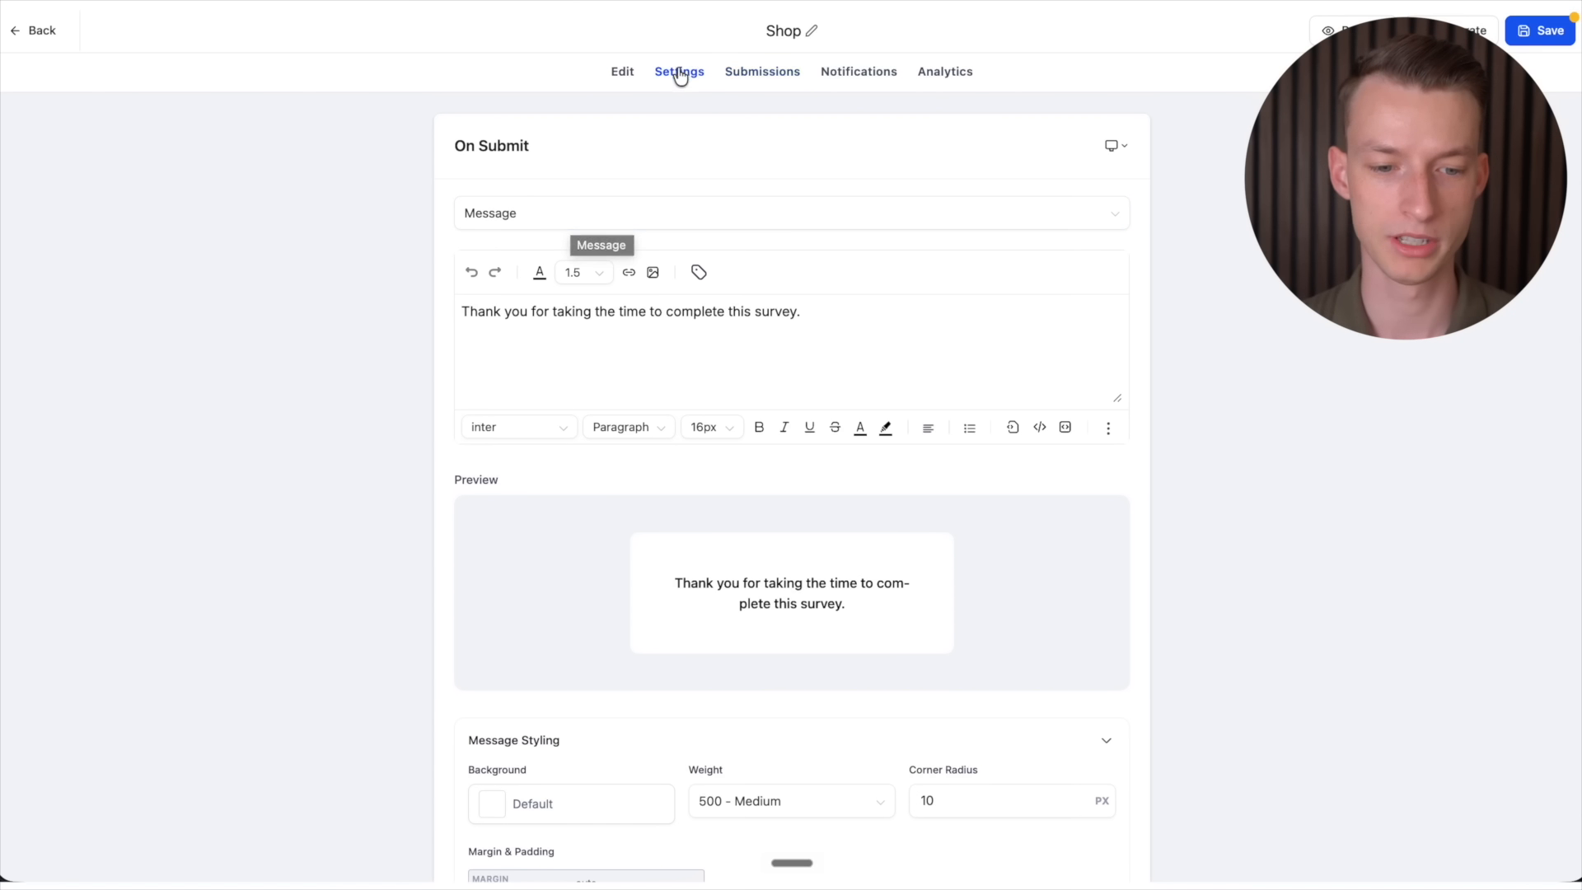
pyautogui.click(513, 332)
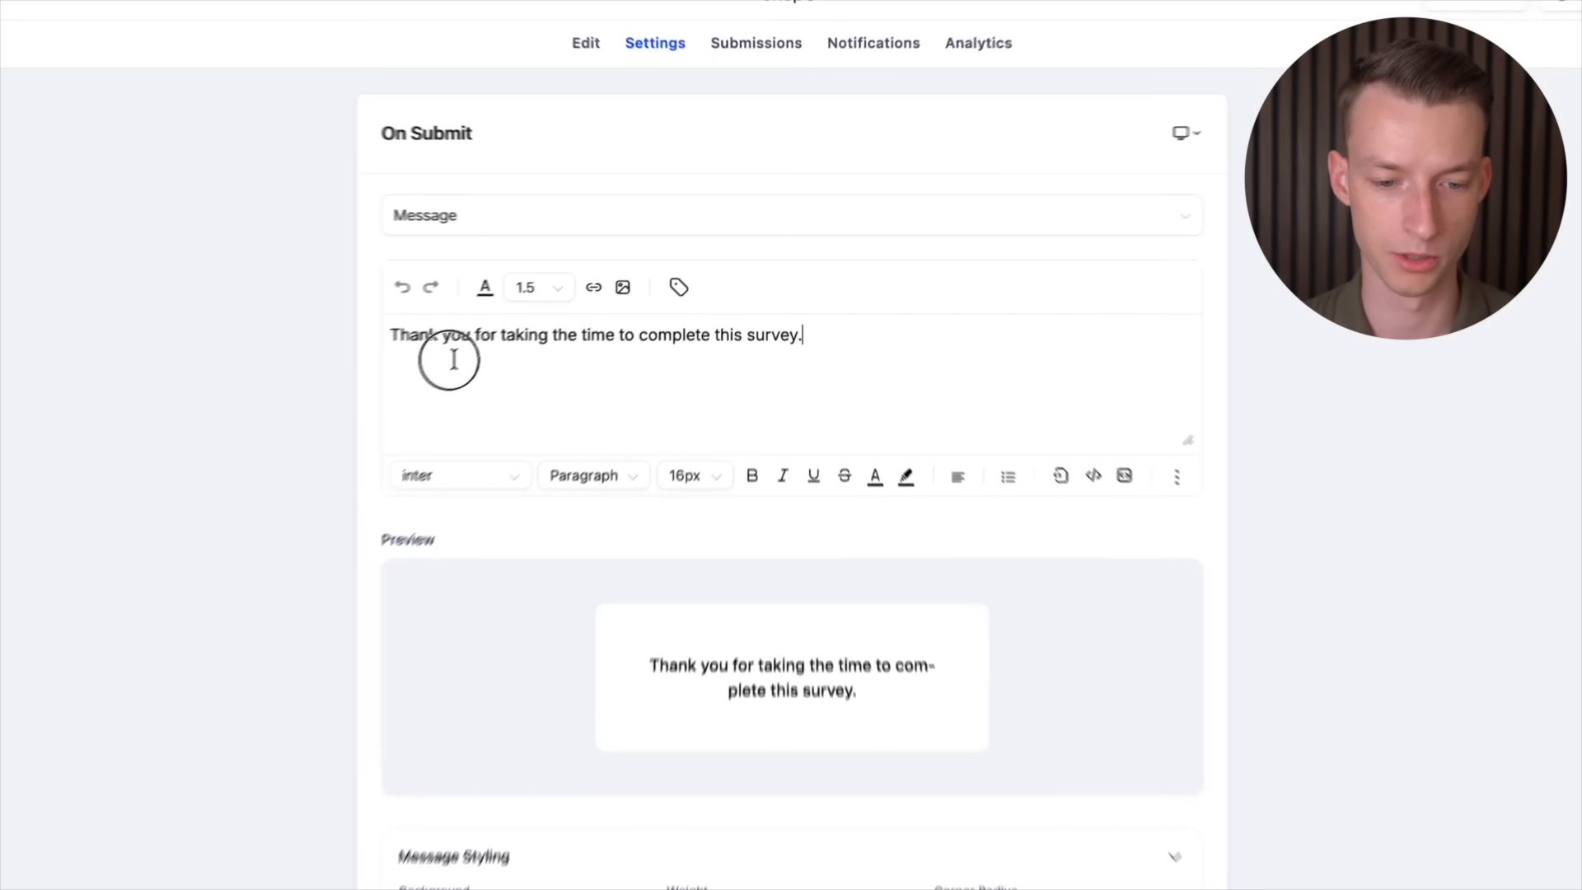
pyautogui.moveTo(454, 359); pyautogui.dragTo(380, 339)
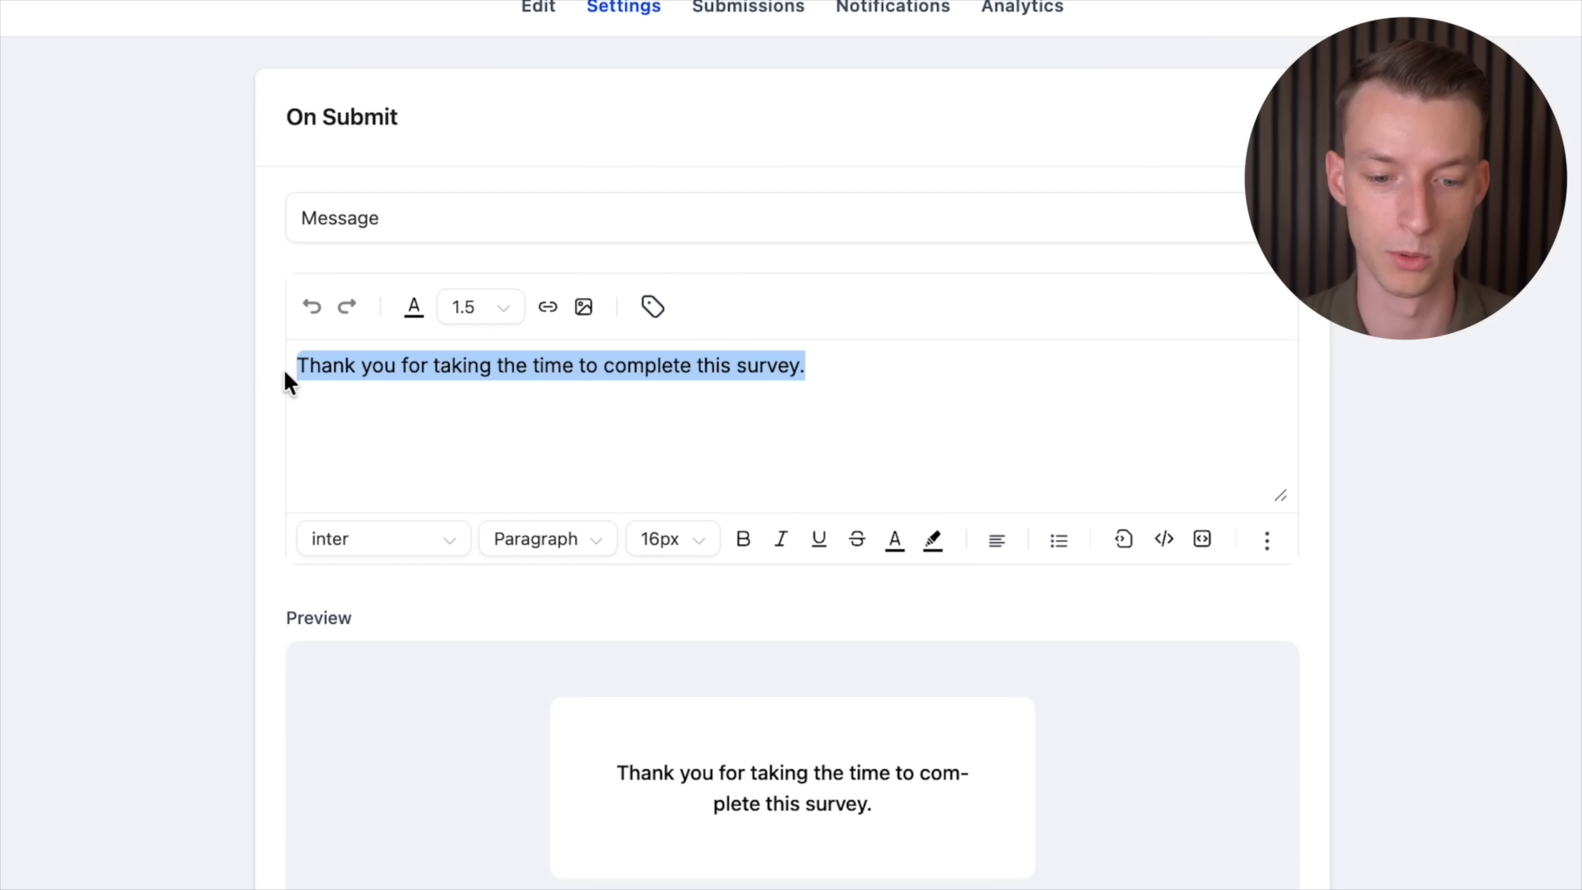
pyautogui.scroll(-5, 734, 832)
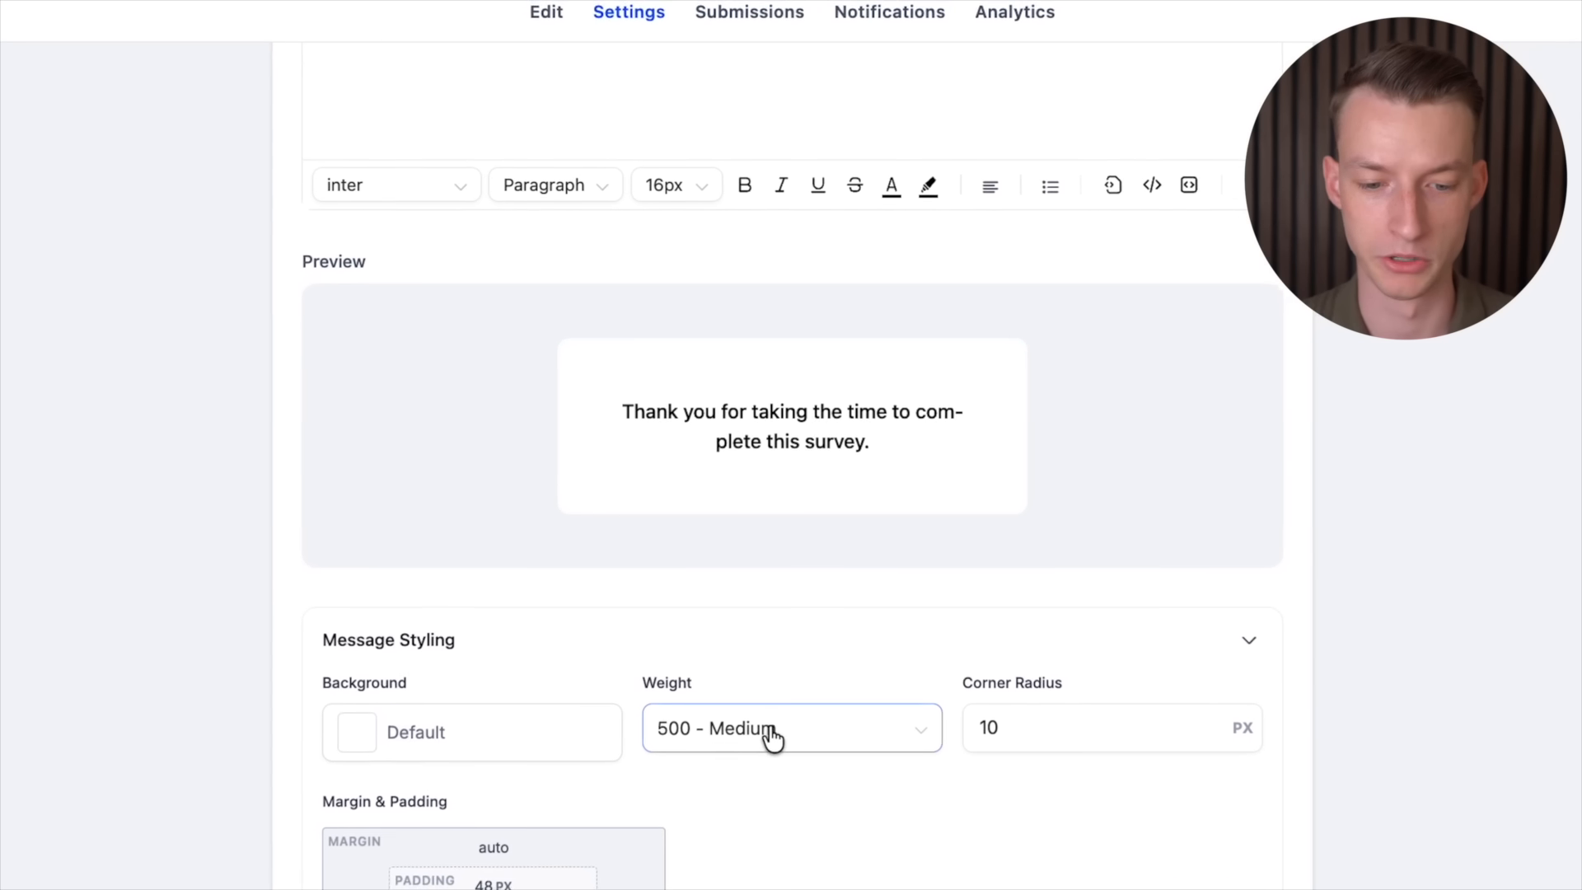
pyautogui.scroll(-8, 962, 748)
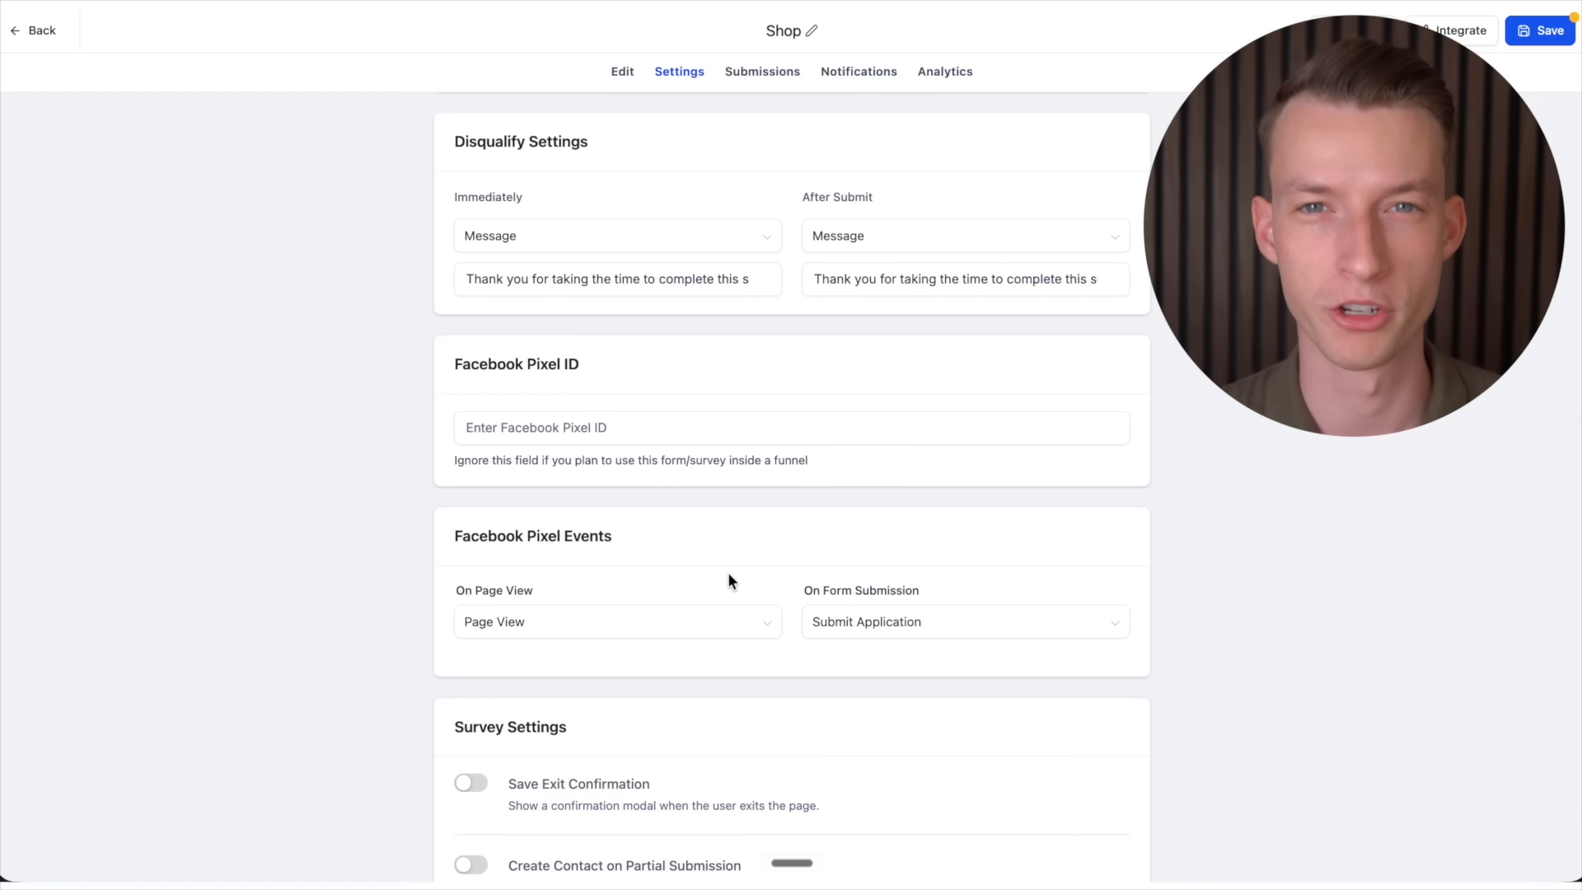
pyautogui.scroll(-6, 728, 572)
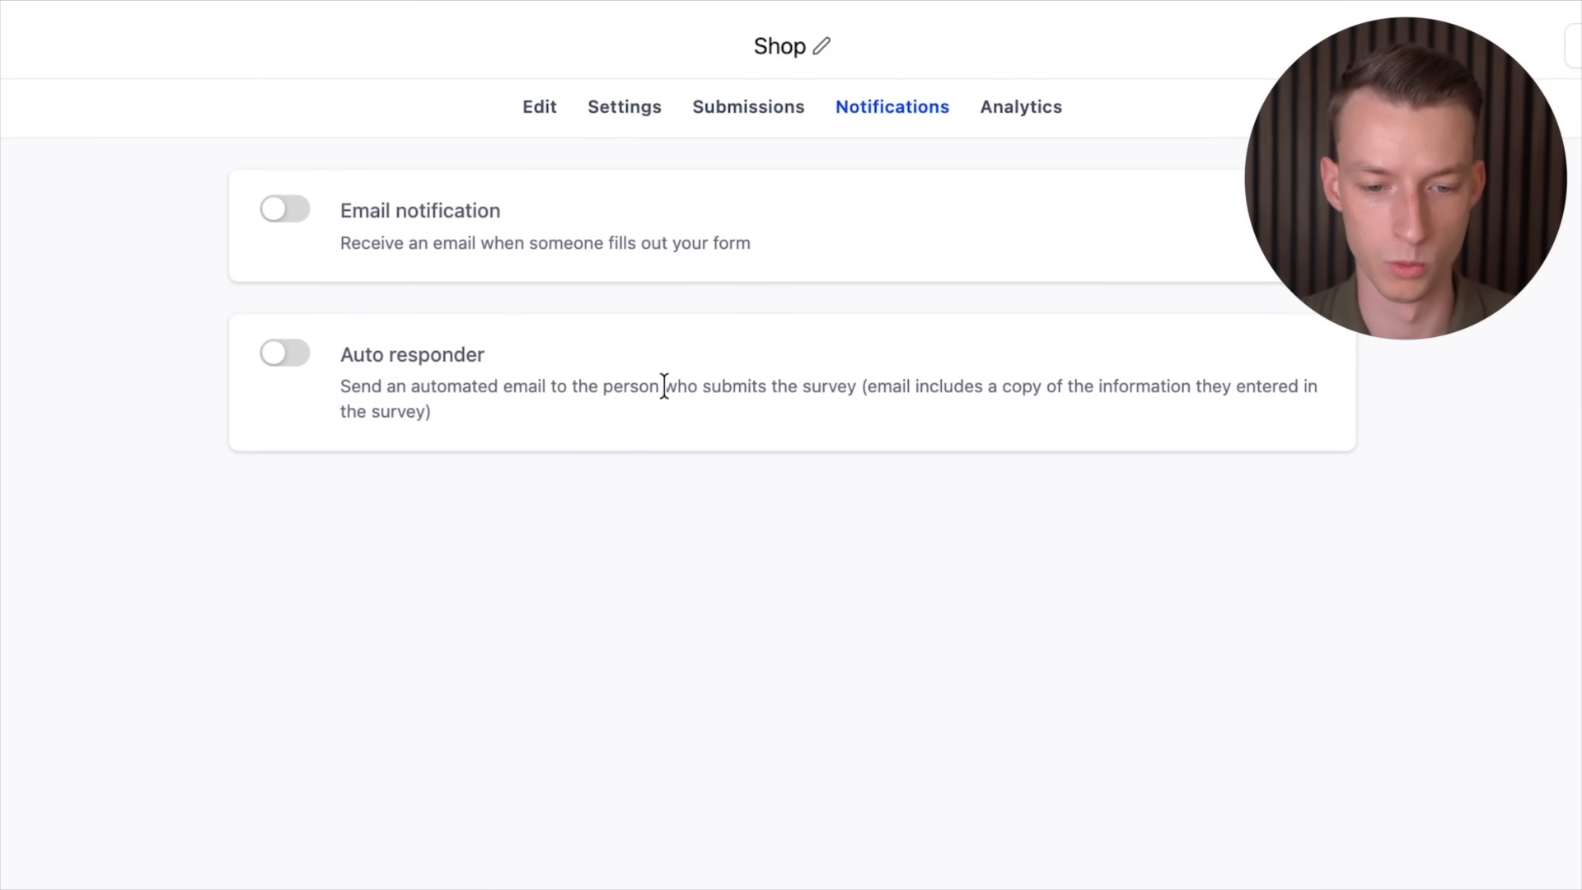
# Step: Review the survey's Submissions list and its Analytics, including total views and slide views
pyautogui.click(1028, 101)
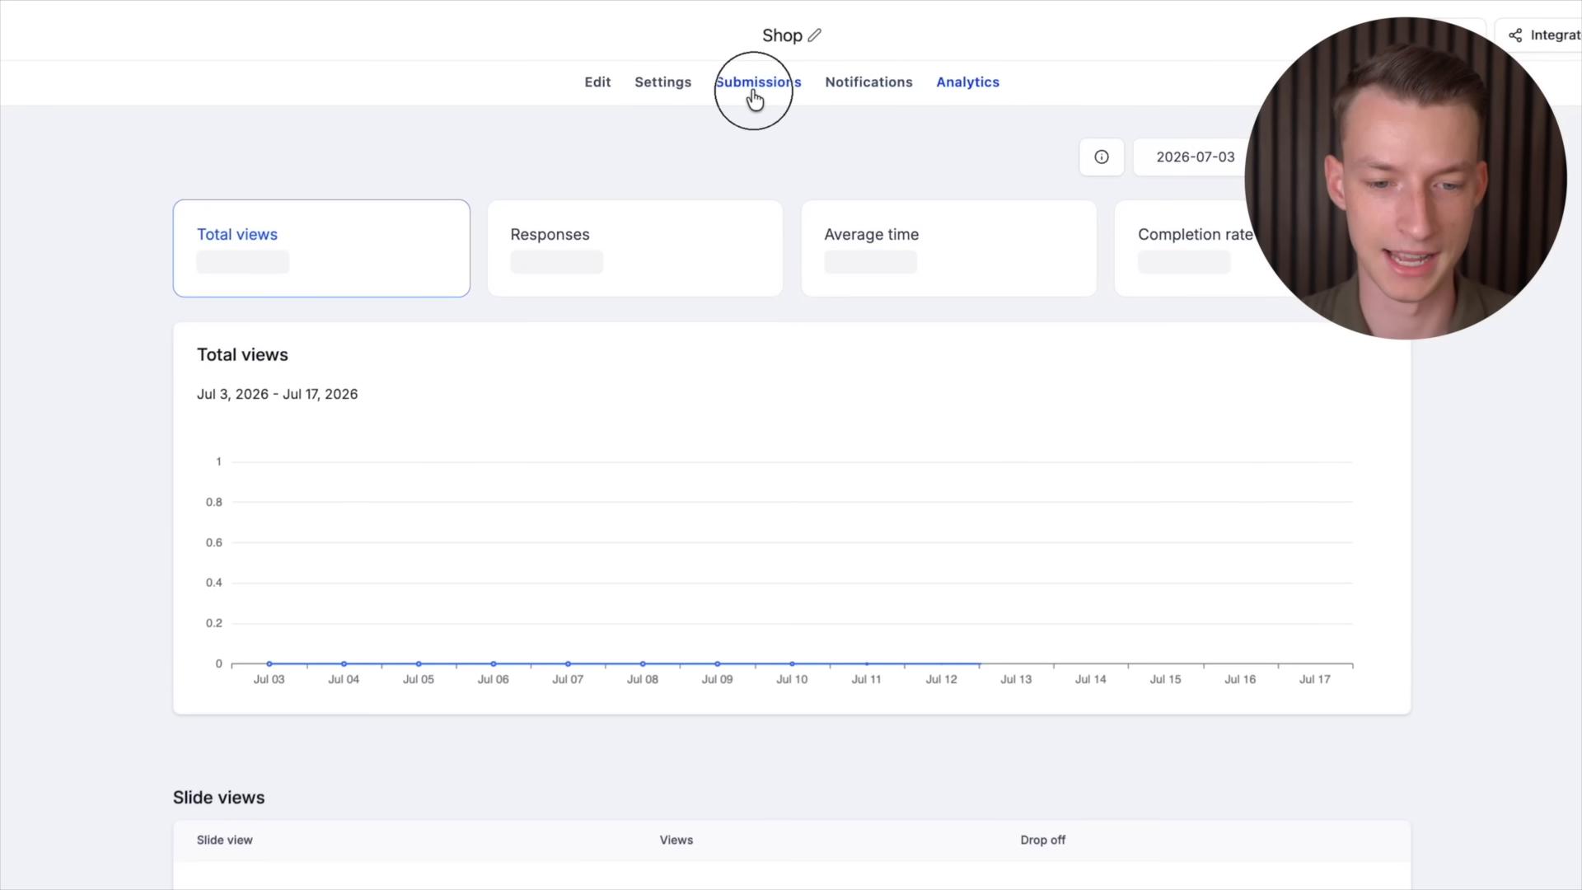
pyautogui.click(753, 99)
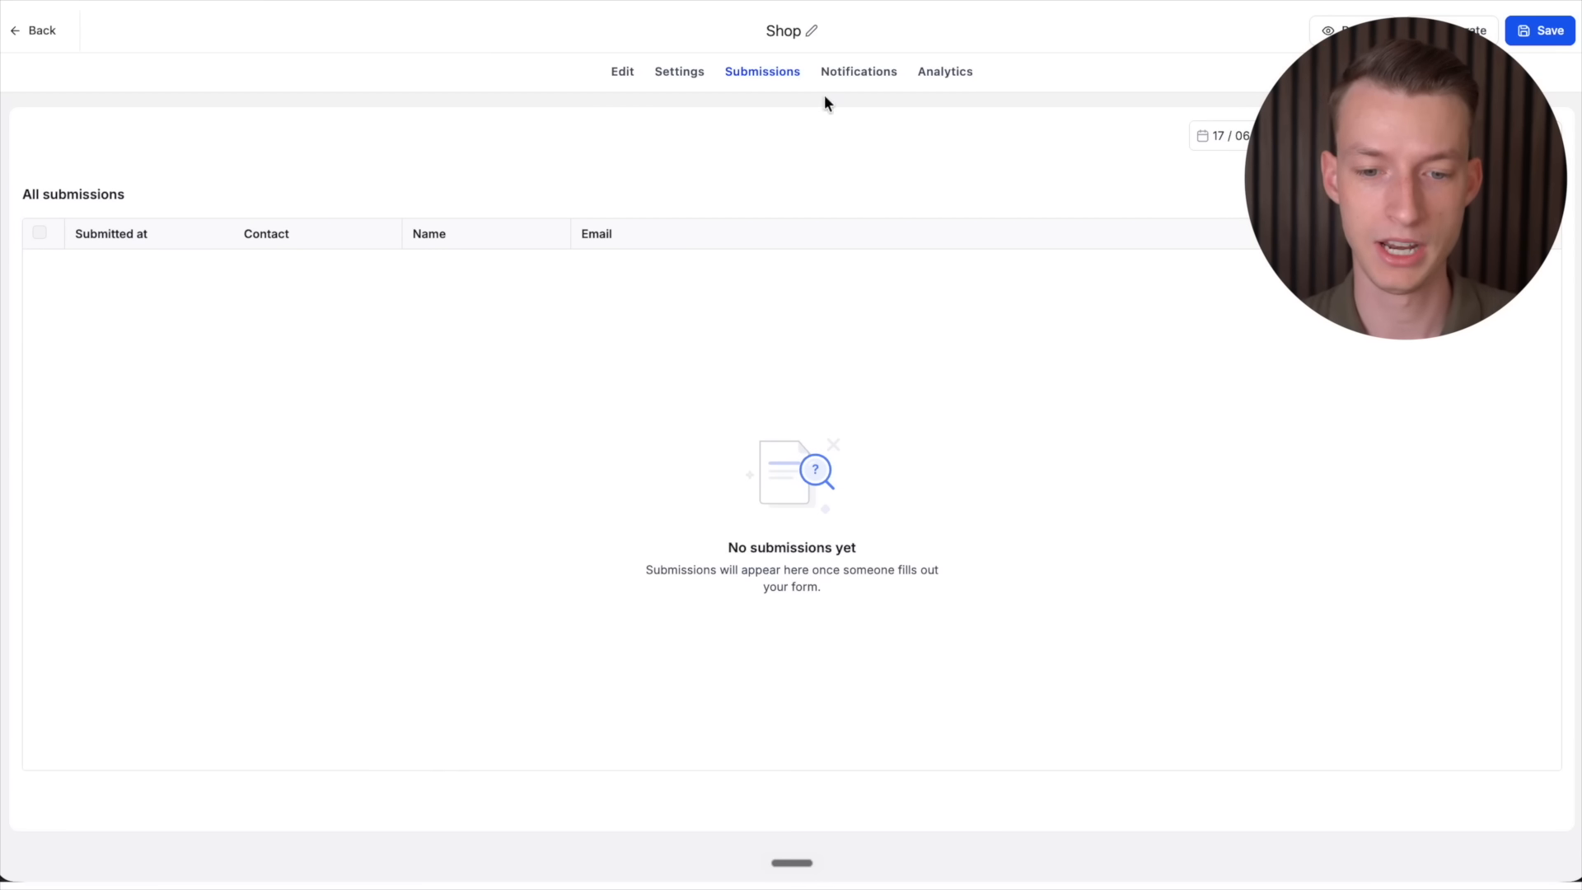
pyautogui.click(948, 71)
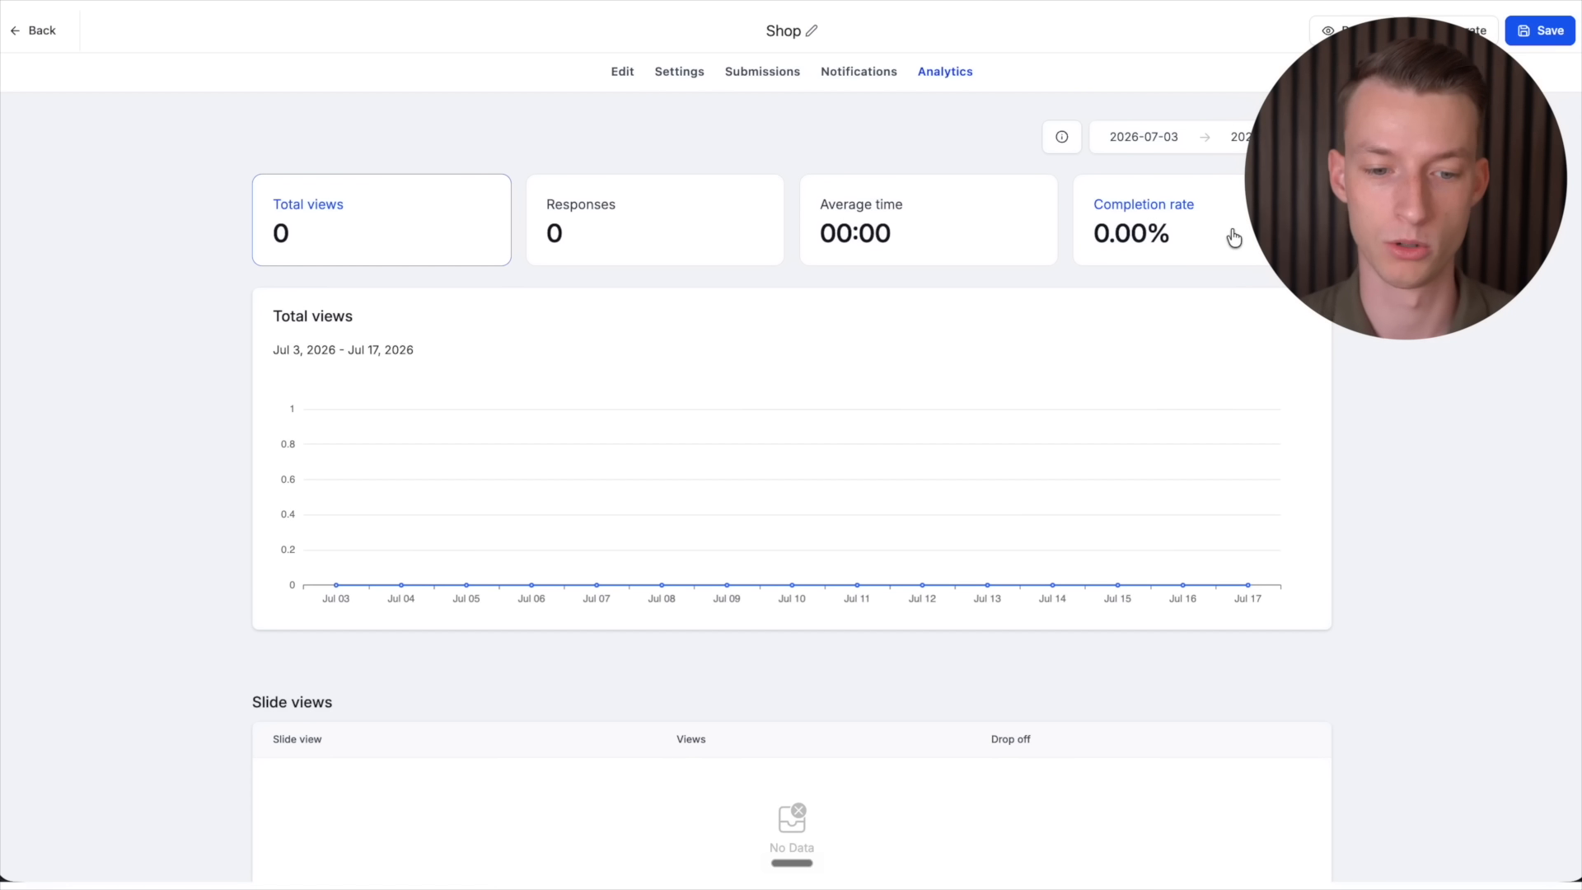
pyautogui.scroll(-1, 634, 226)
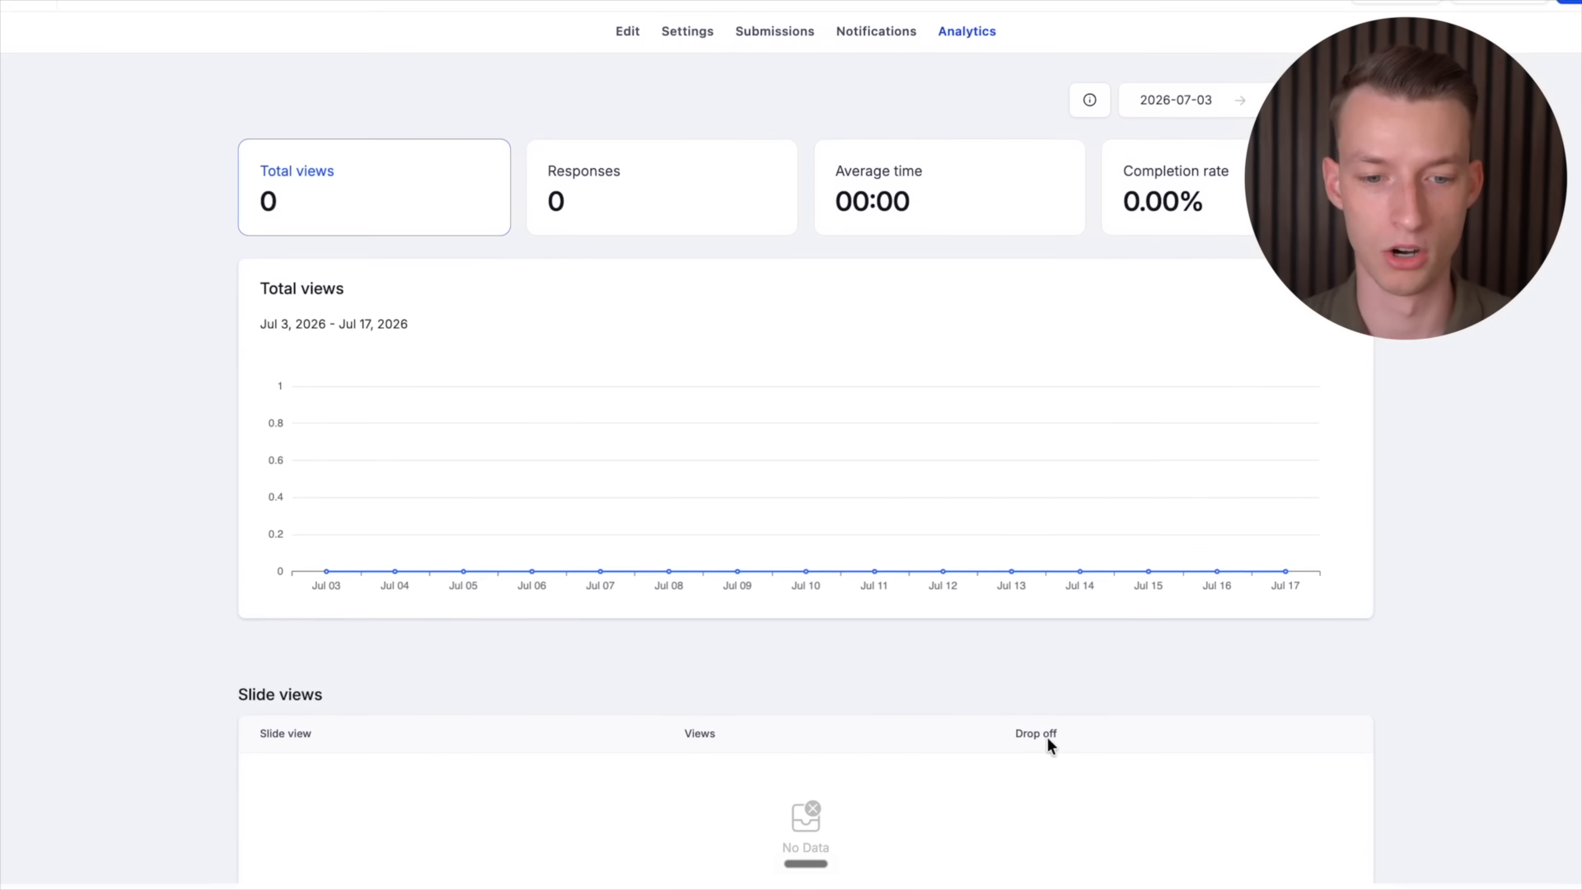
# Step: Look over the survey's edit view and On Submit settings once more and save the survey
pyautogui.click(687, 32)
pyautogui.click(628, 31)
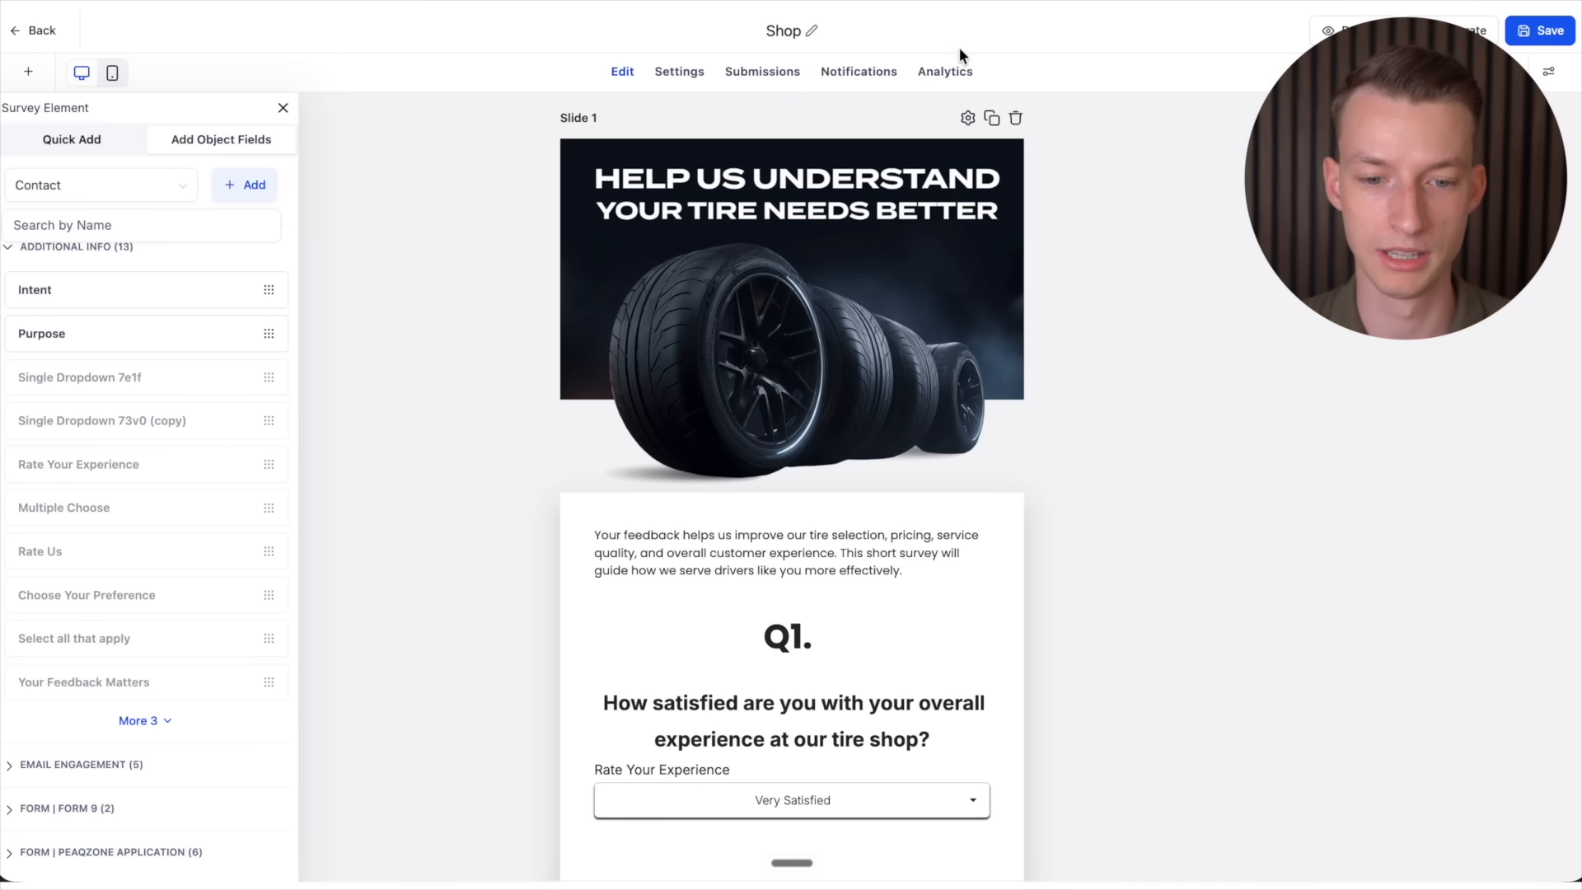
pyautogui.click(677, 73)
pyautogui.scroll(-5, 801, 261)
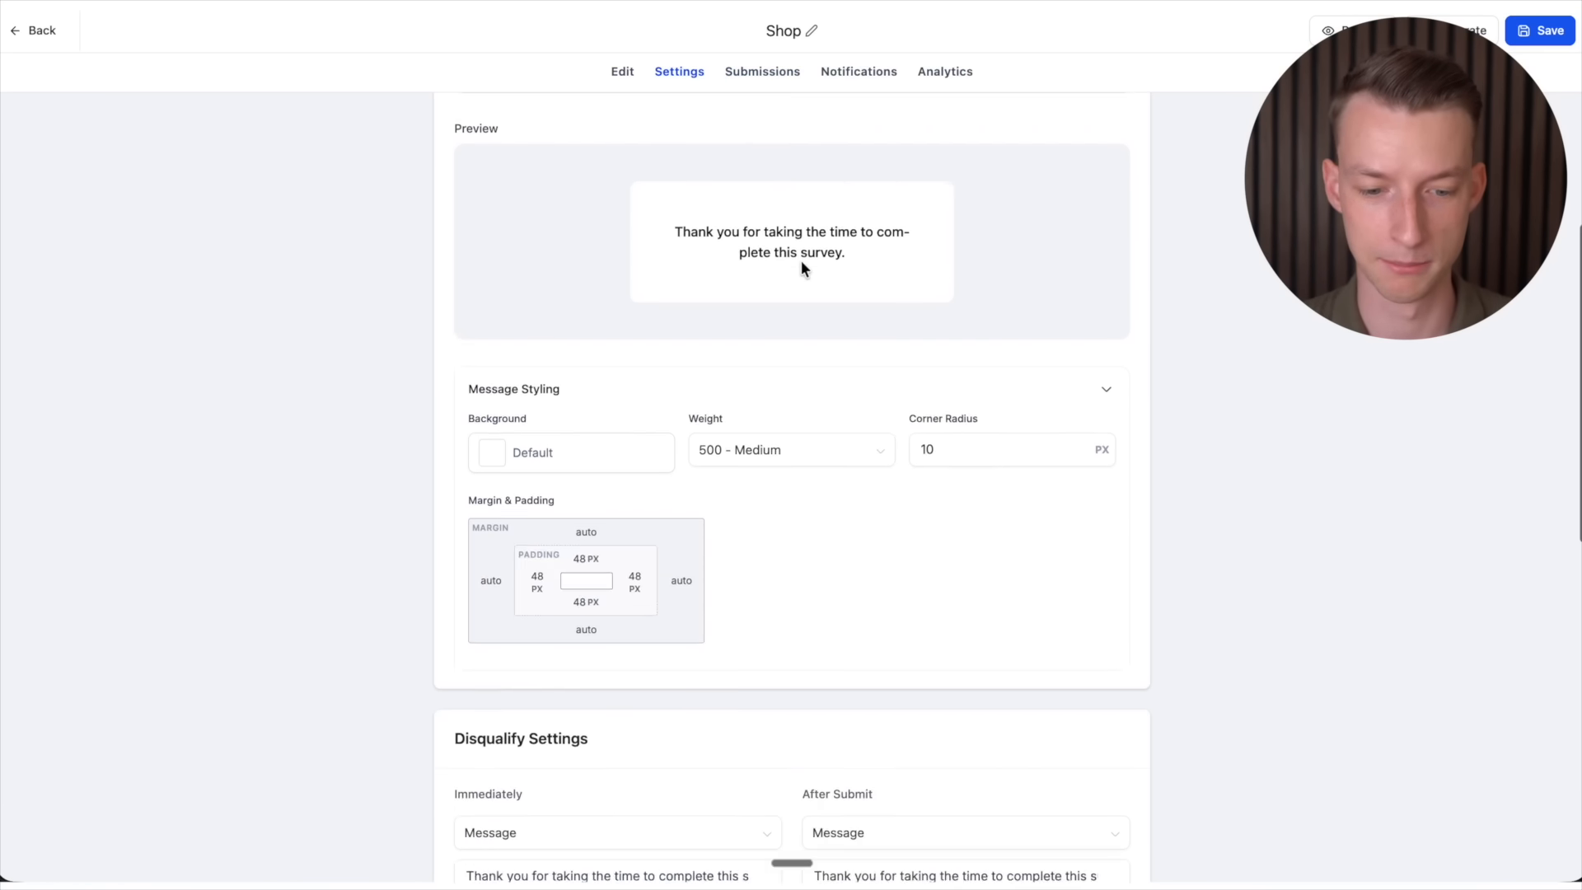
pyautogui.scroll(6, 803, 251)
pyautogui.click(1537, 34)
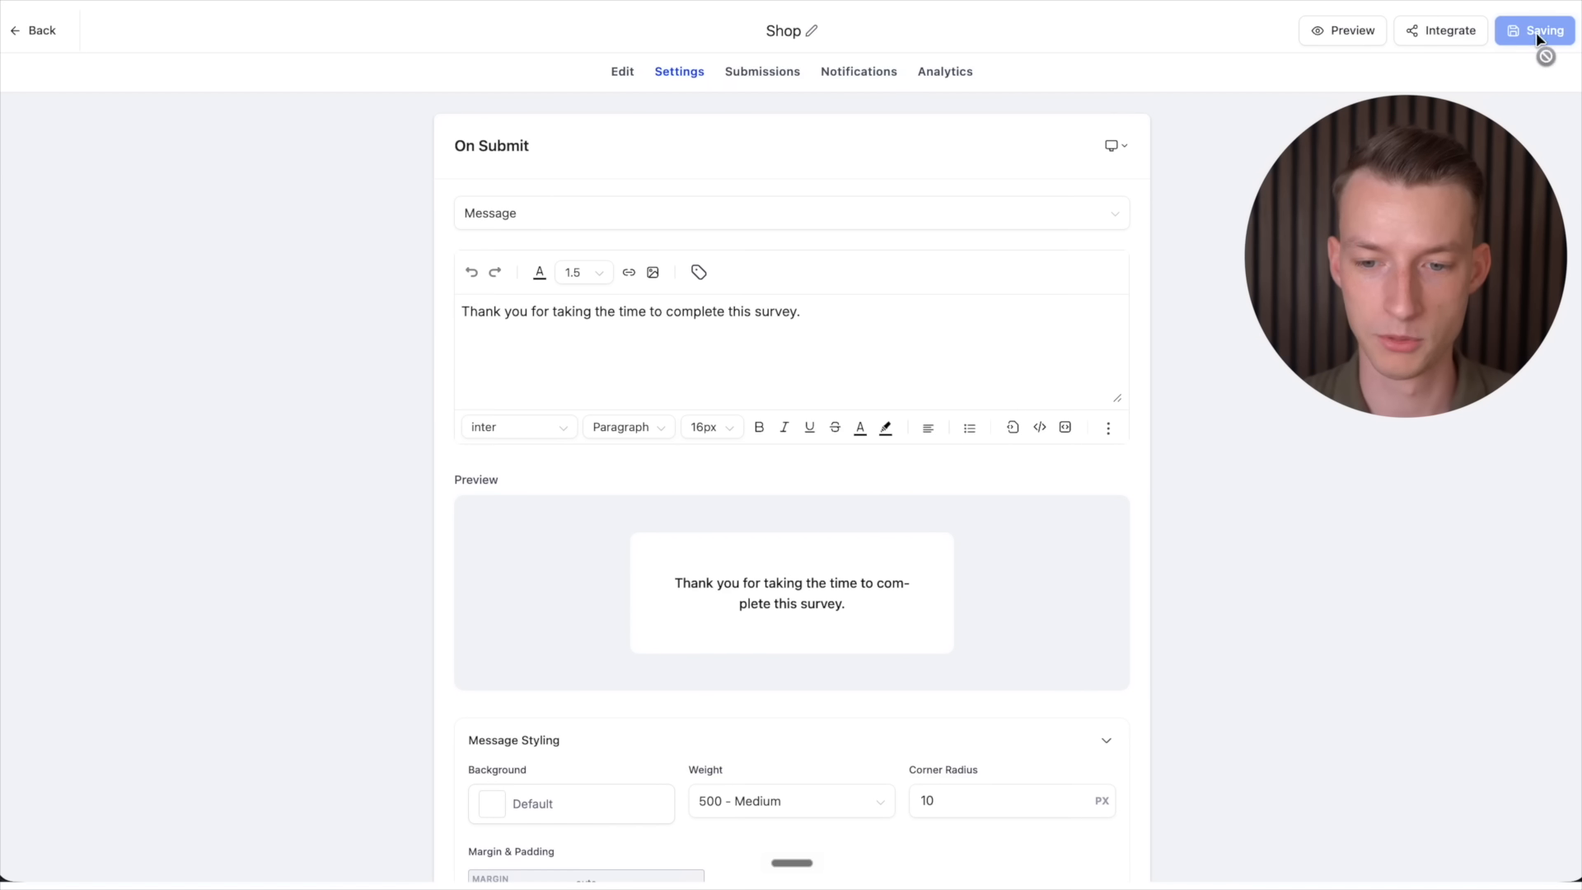
# Step: Copy the survey's share link and view its iframe embed code
pyautogui.click(1448, 47)
pyautogui.click(532, 408)
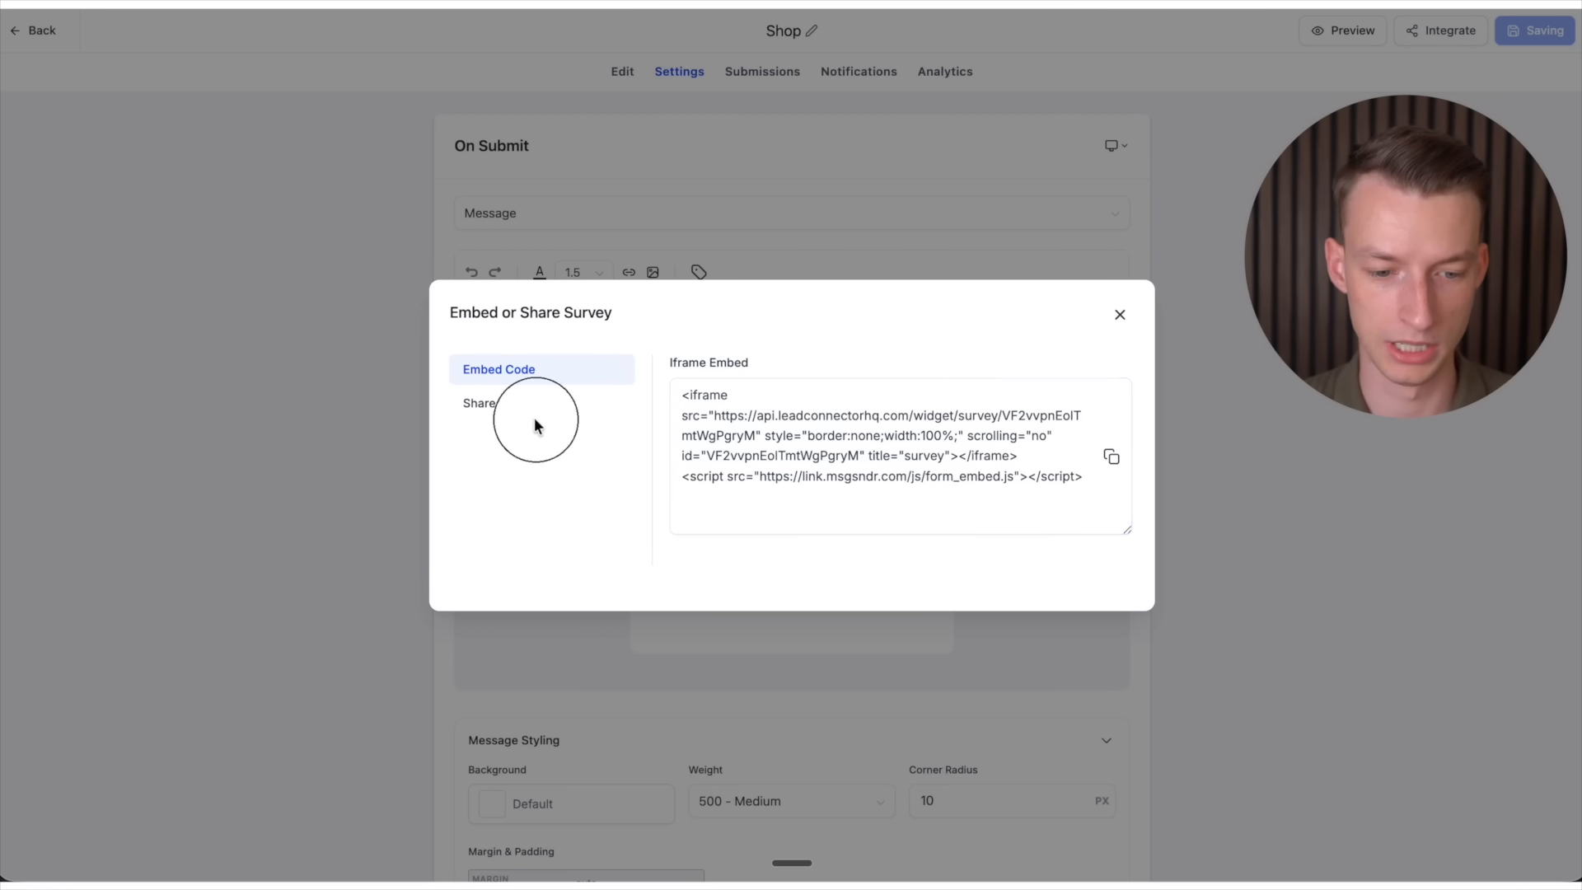
pyautogui.click(1116, 506)
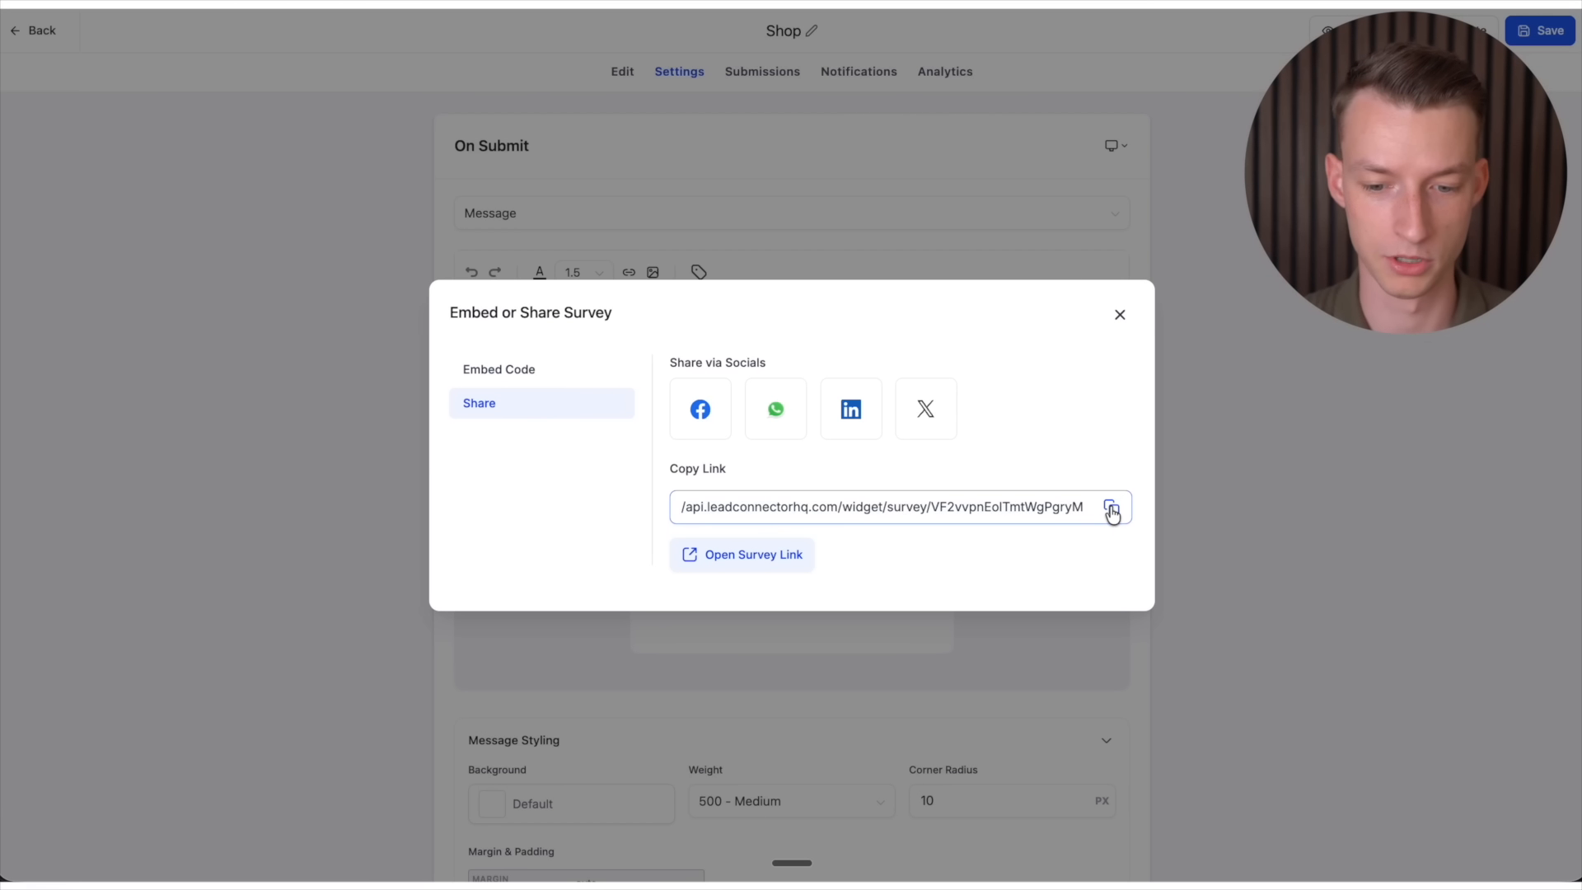
pyautogui.click(1116, 506)
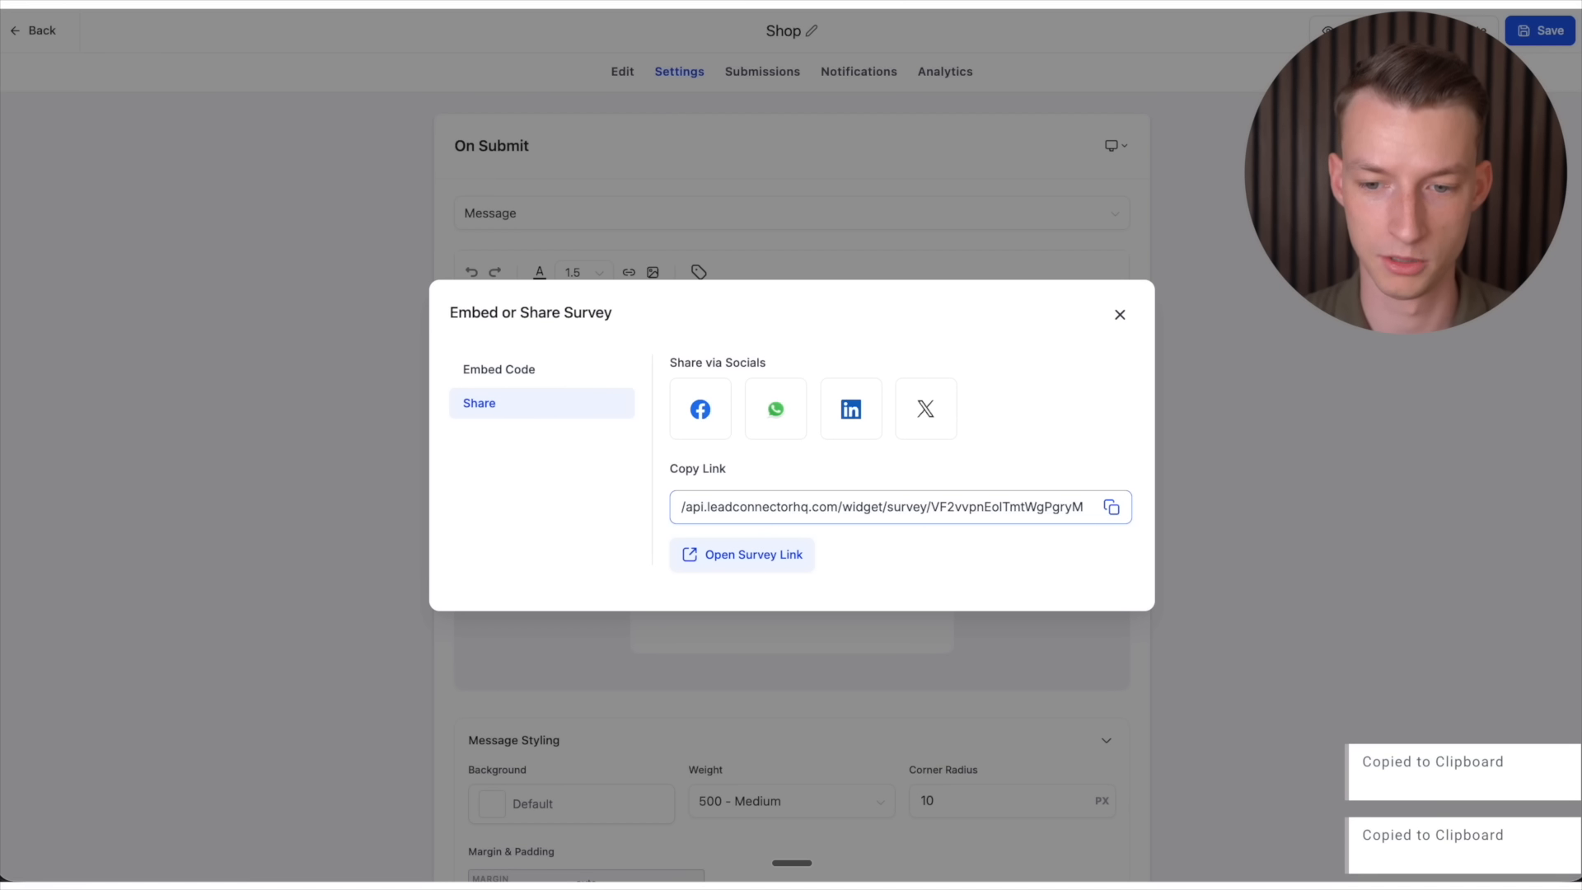
pyautogui.click(557, 373)
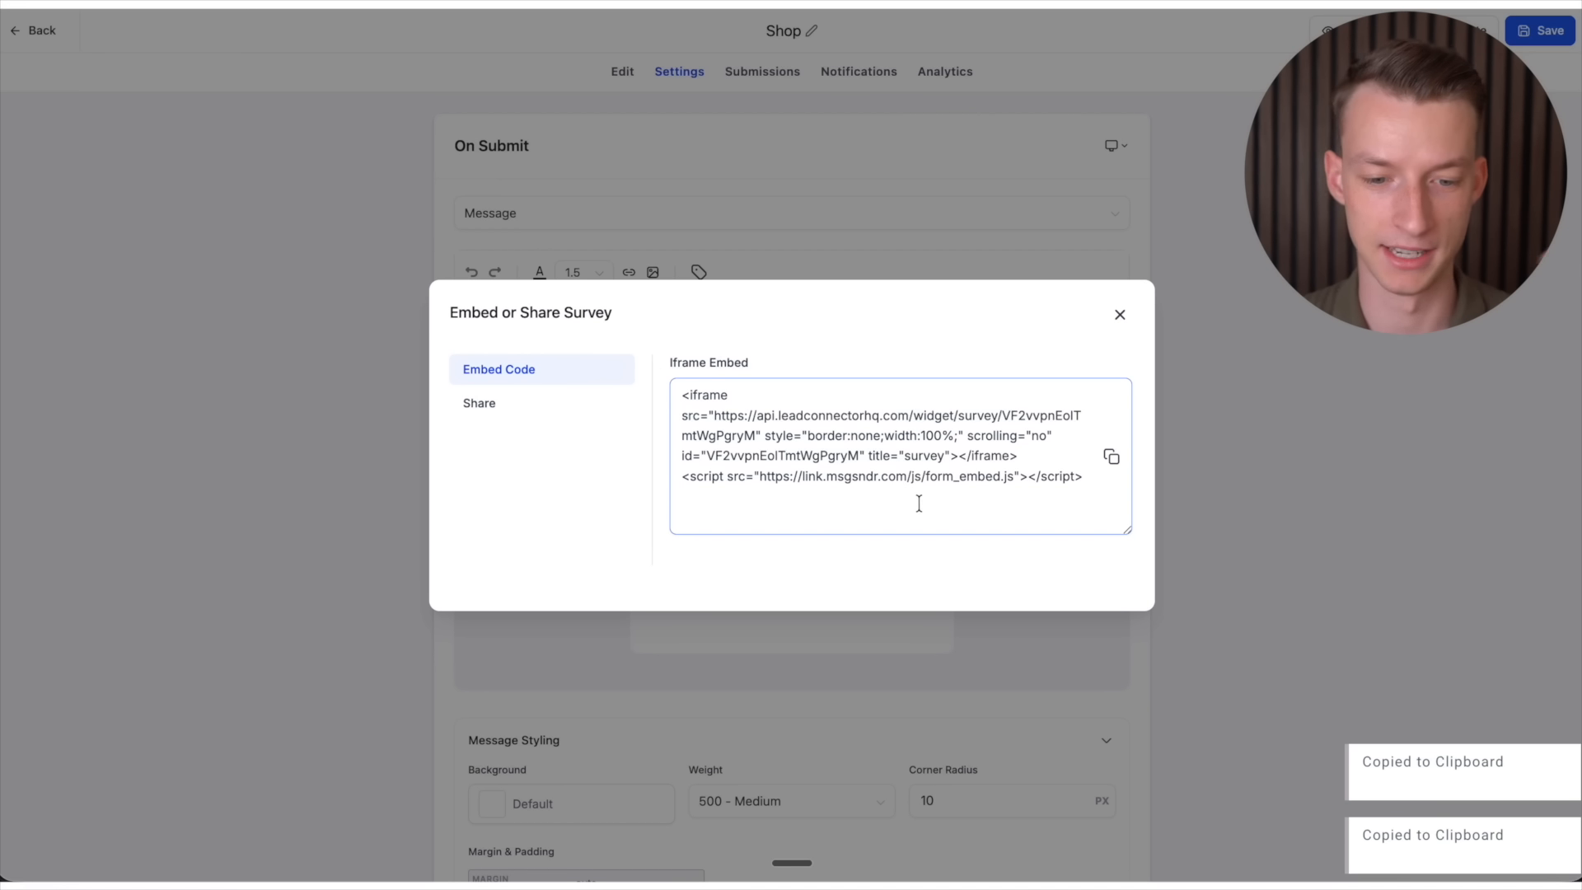
pyautogui.click(525, 407)
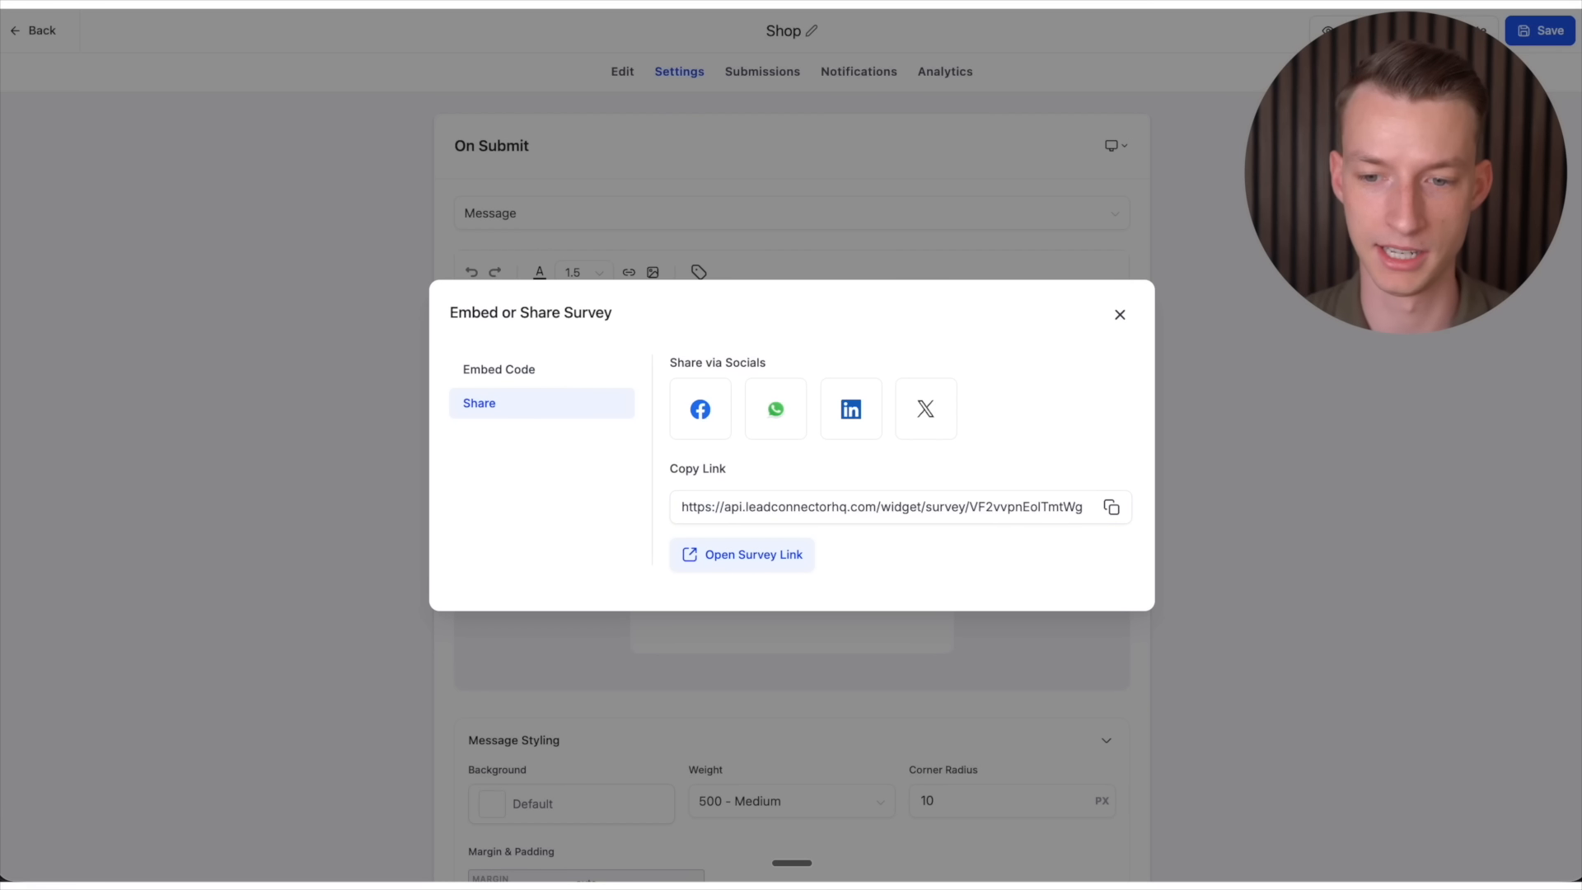
# Step: Open the copied survey link in a new browser tab and look over the first slide
pyautogui.press('super+t')
pyautogui.press('super+v')
pyautogui.press('Return')
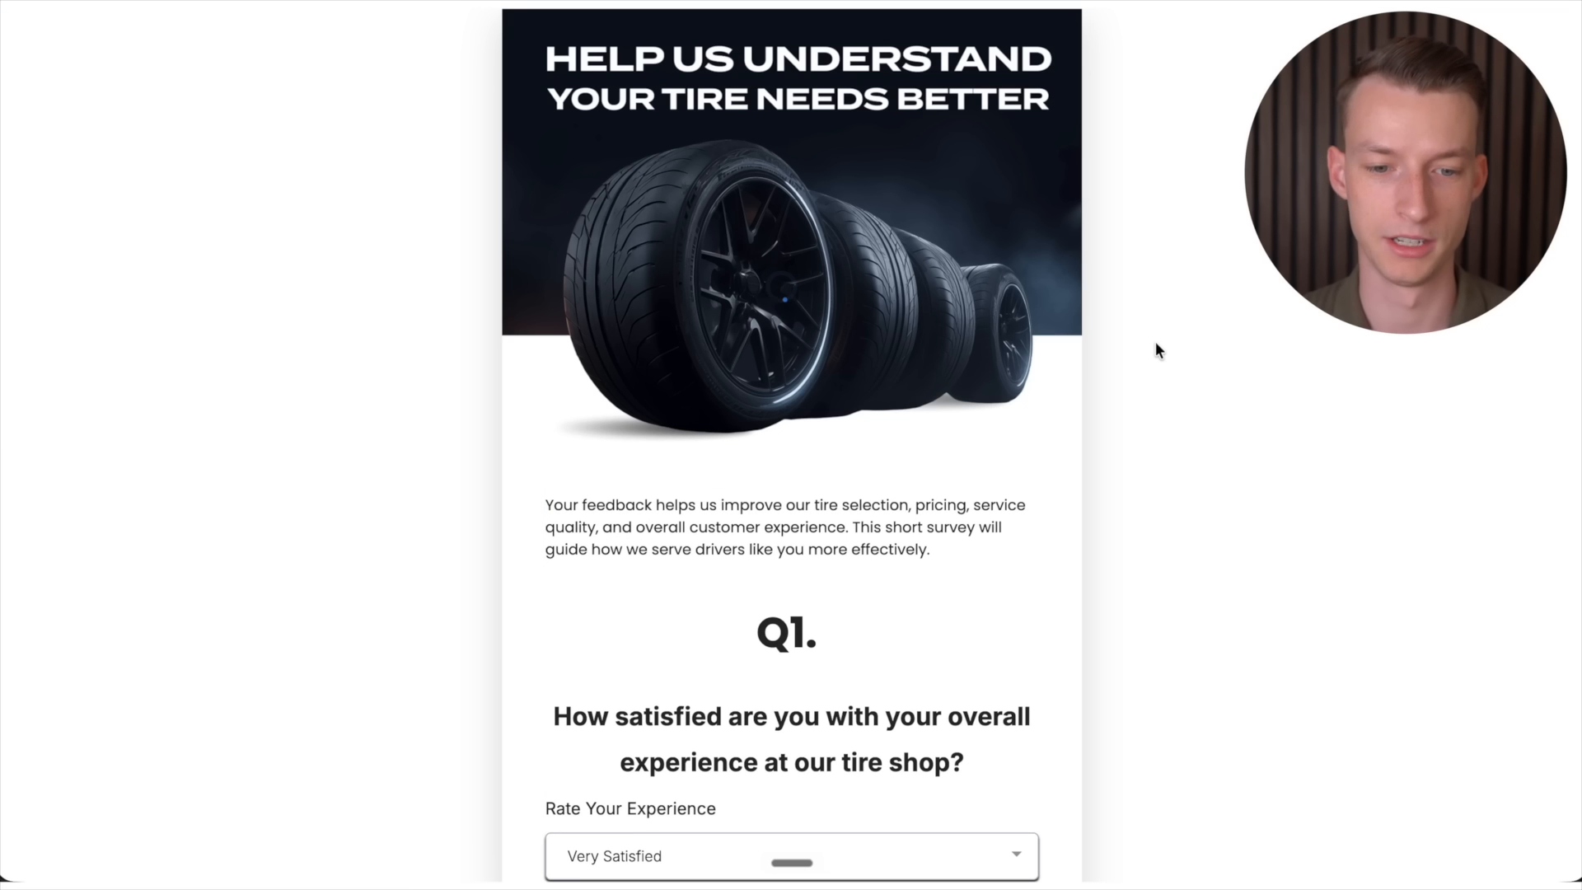
pyautogui.scroll(-2, 1173, 534)
pyautogui.scroll(1, 1173, 537)
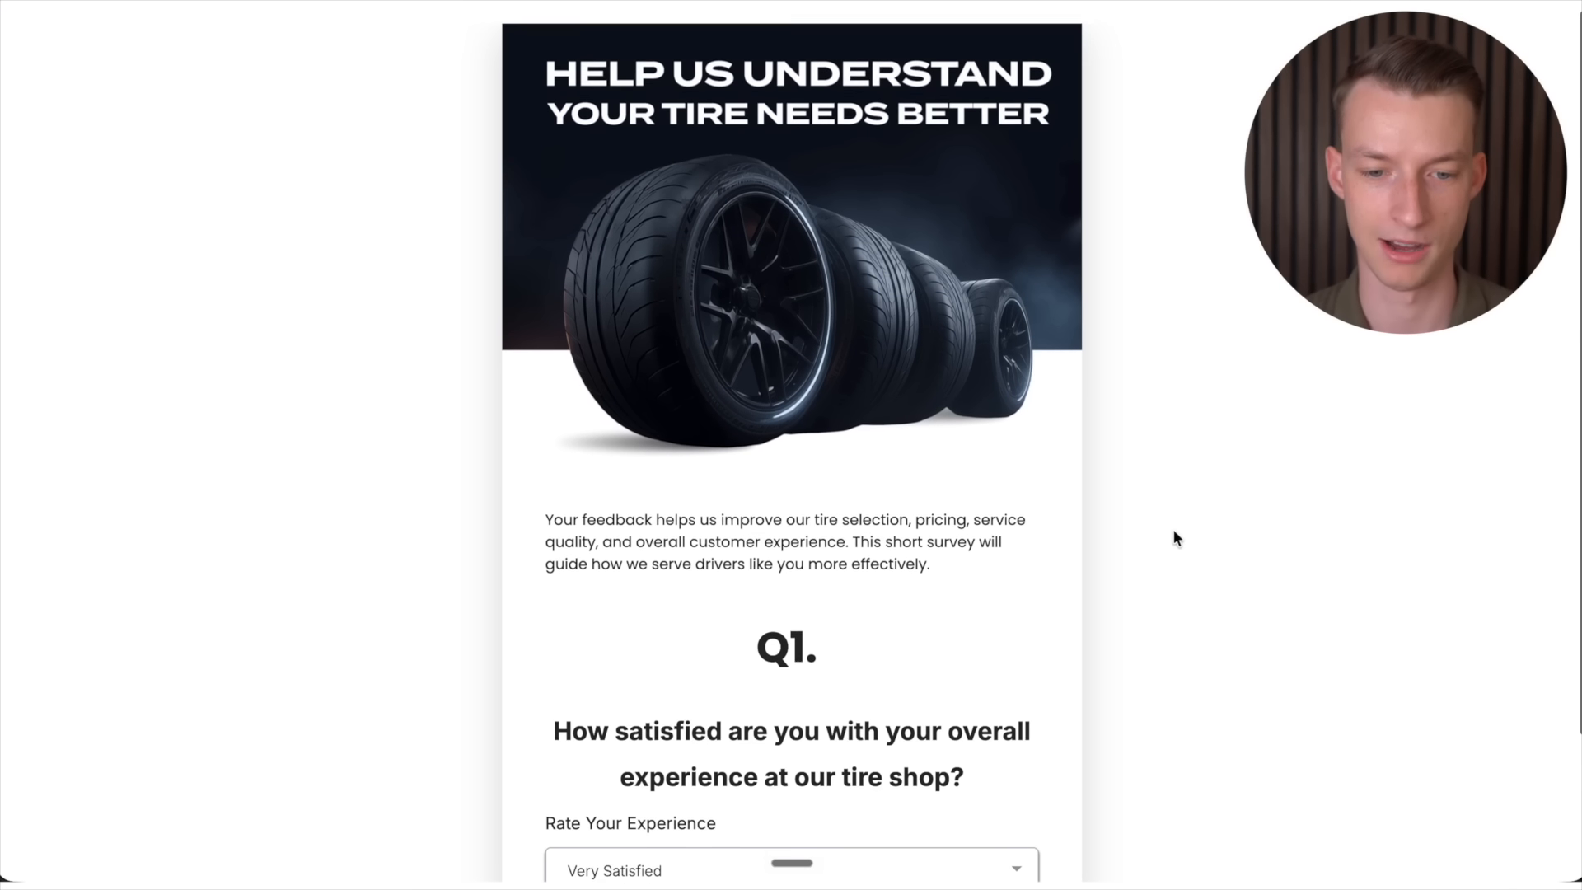
pyautogui.scroll(-1, 1173, 537)
# Step: Answer Q1 with Very Satisfied and advance to Q2
pyautogui.click(659, 676)
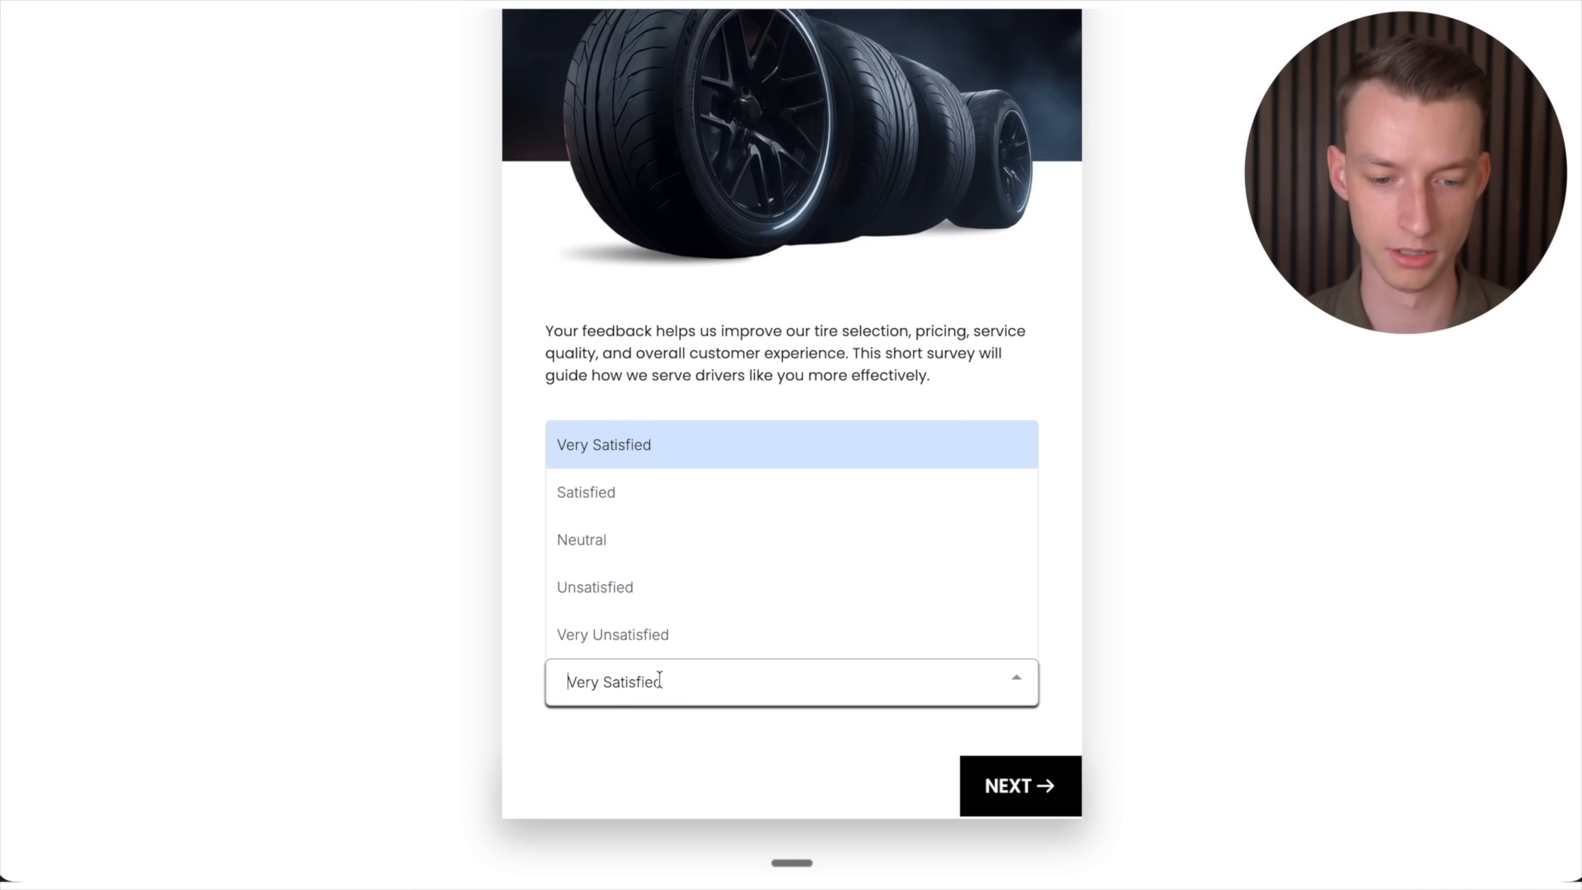
pyautogui.click(721, 470)
pyautogui.click(1042, 787)
pyautogui.scroll(1, 857, 758)
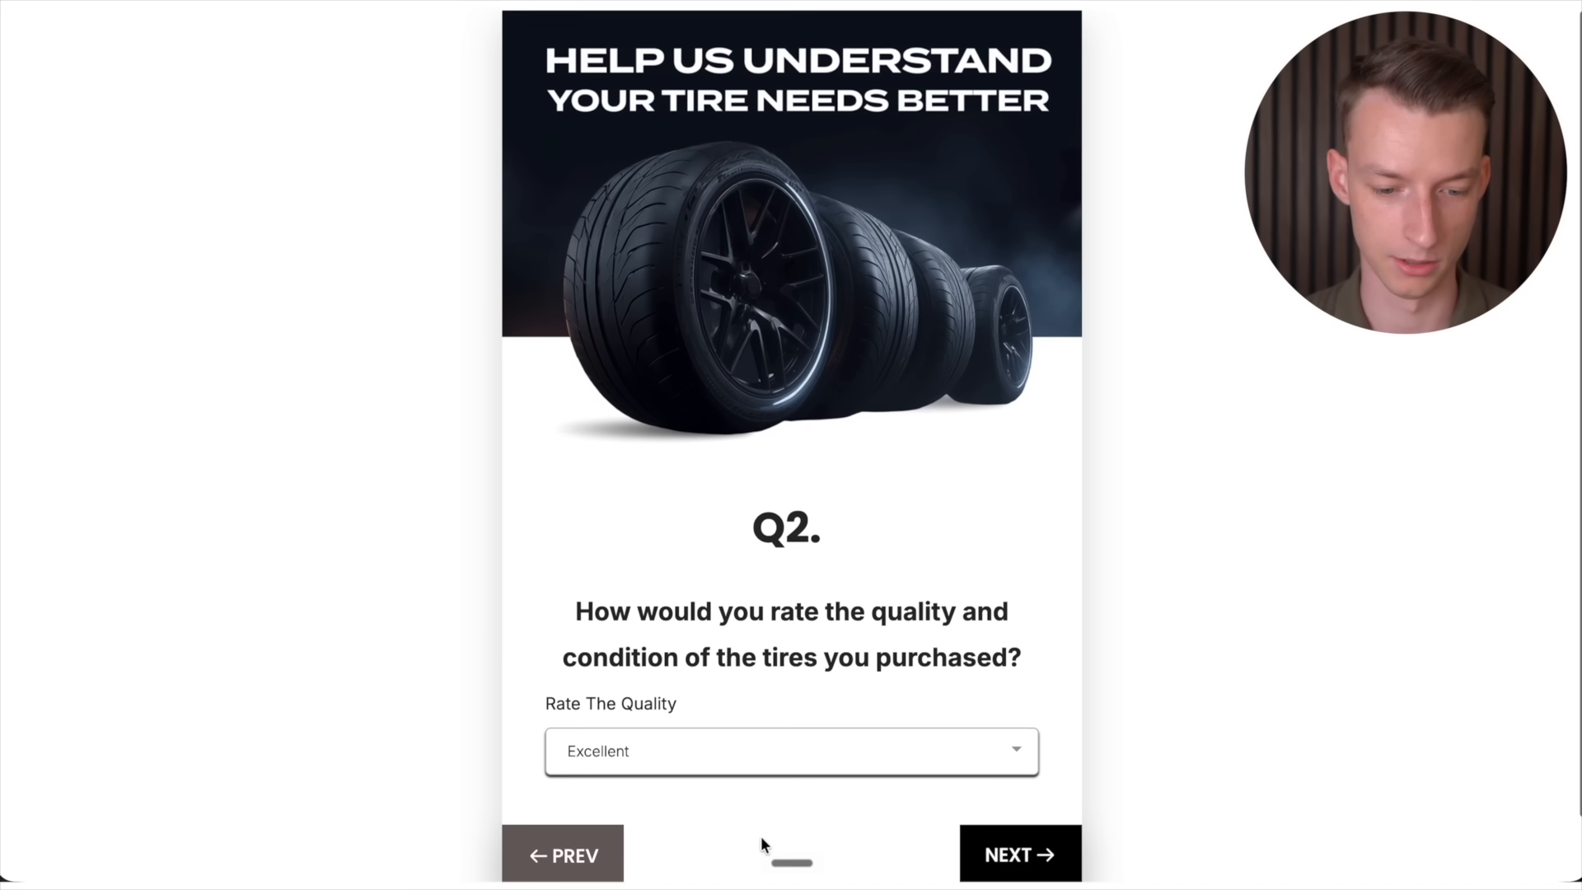
# Step: Advance to Q5 with Excellent for Q2, Completely Clear & Transparent on the Test slide and four stars for Q4
pyautogui.click(755, 741)
pyautogui.click(1063, 851)
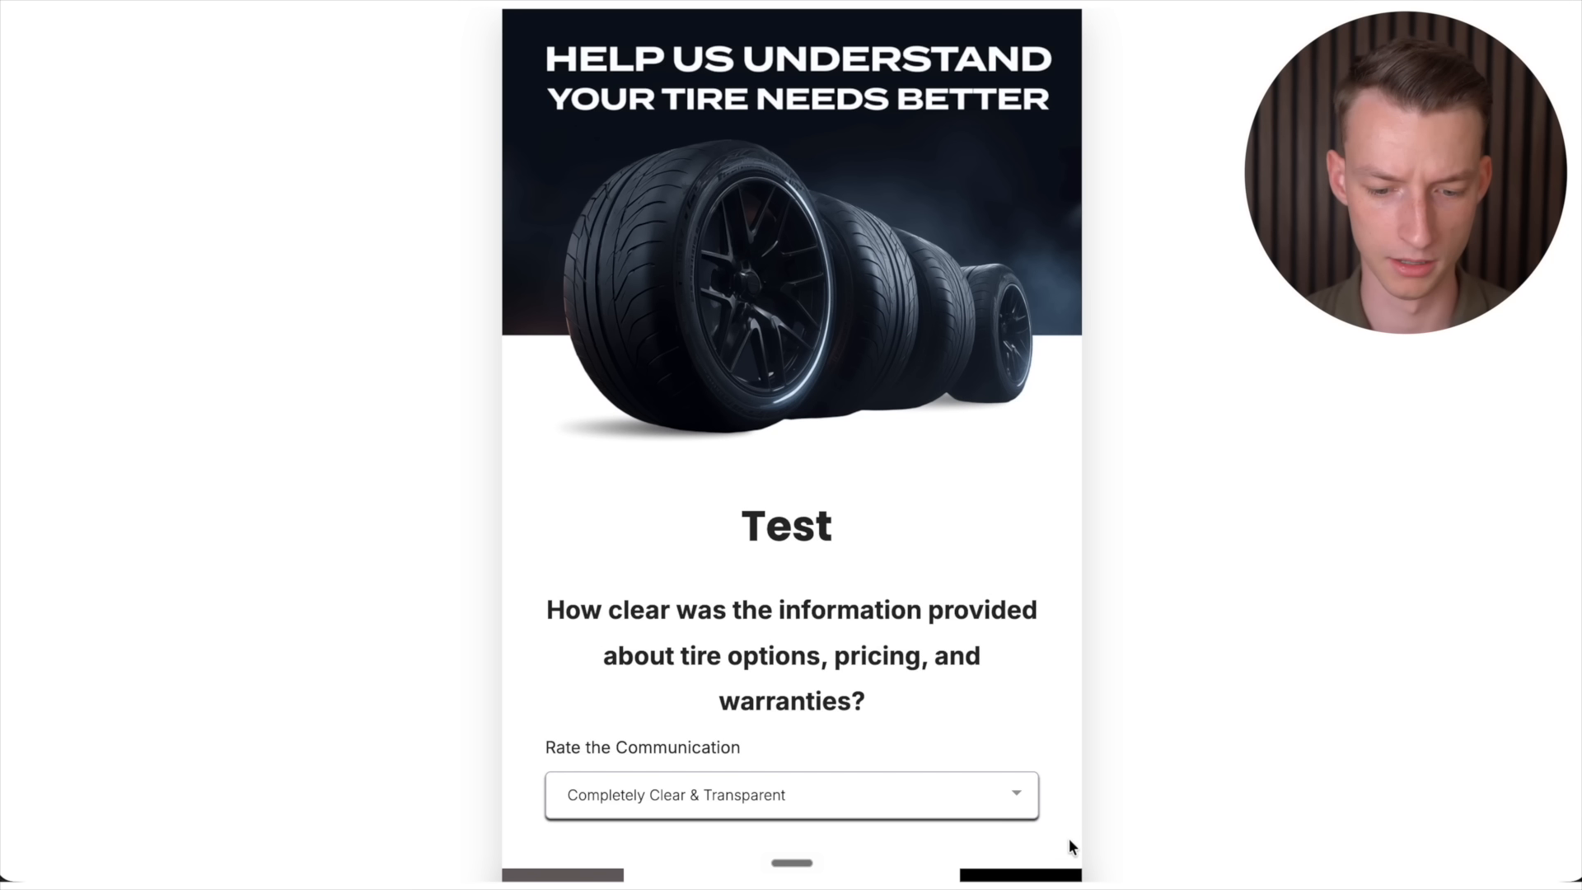
pyautogui.scroll(-1, 1069, 844)
pyautogui.click(1055, 814)
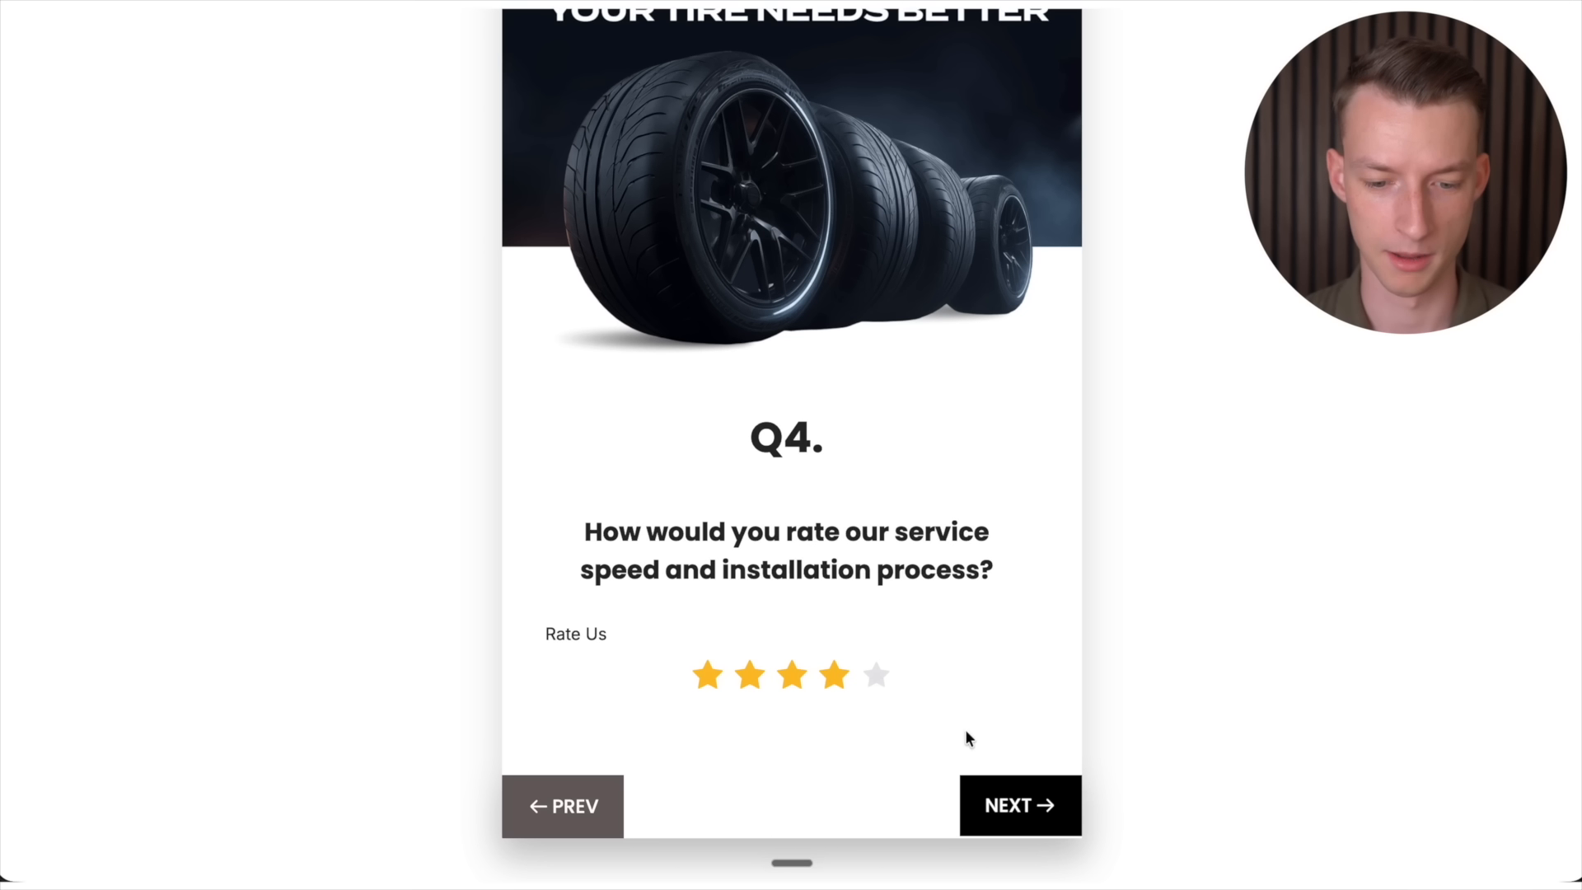
pyautogui.click(1040, 793)
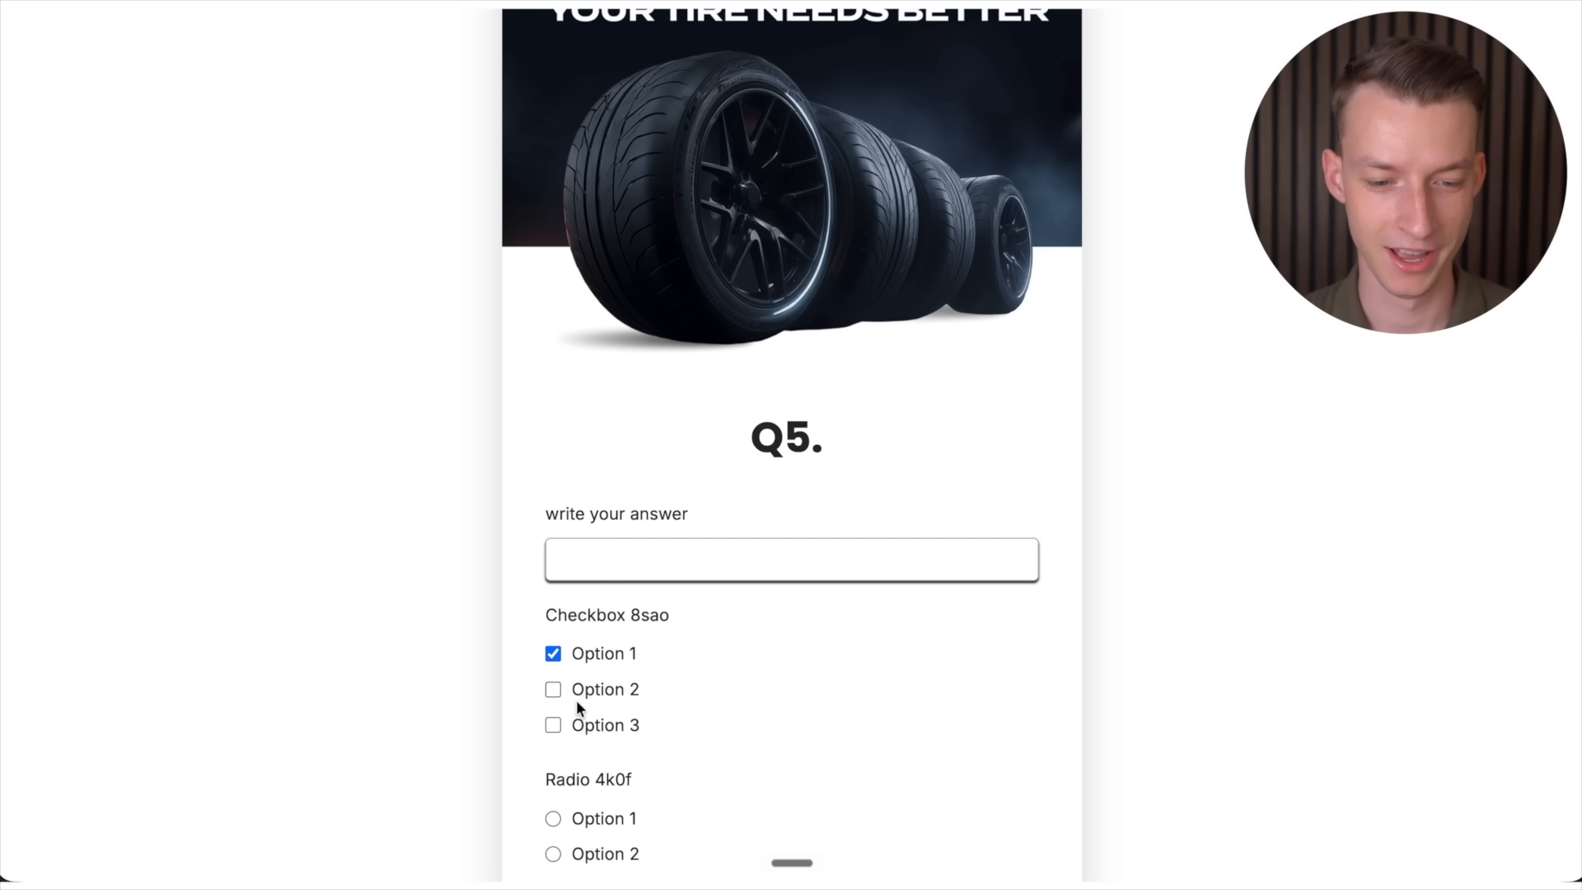
# Step: Complete the first Q5 slide with "asg", checkbox Option 1, radio Option 2 and Competitive pricing, and continue
pyautogui.click(637, 556)
pyautogui.write('asg')
pyautogui.scroll(-4, 762, 730)
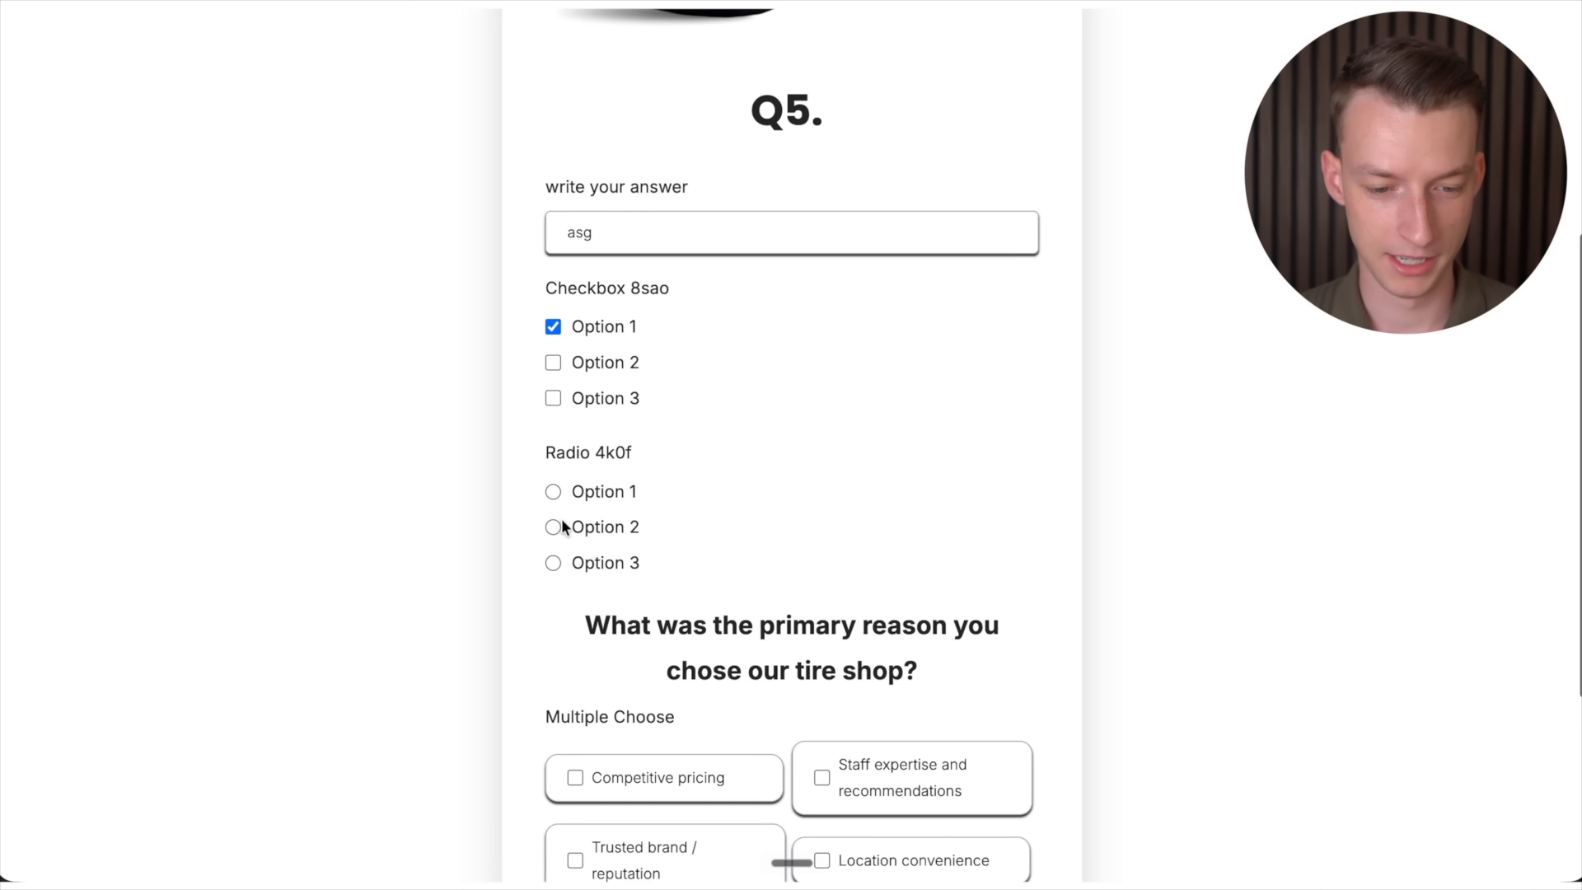
pyautogui.click(562, 526)
pyautogui.scroll(-3, 610, 568)
pyautogui.click(670, 505)
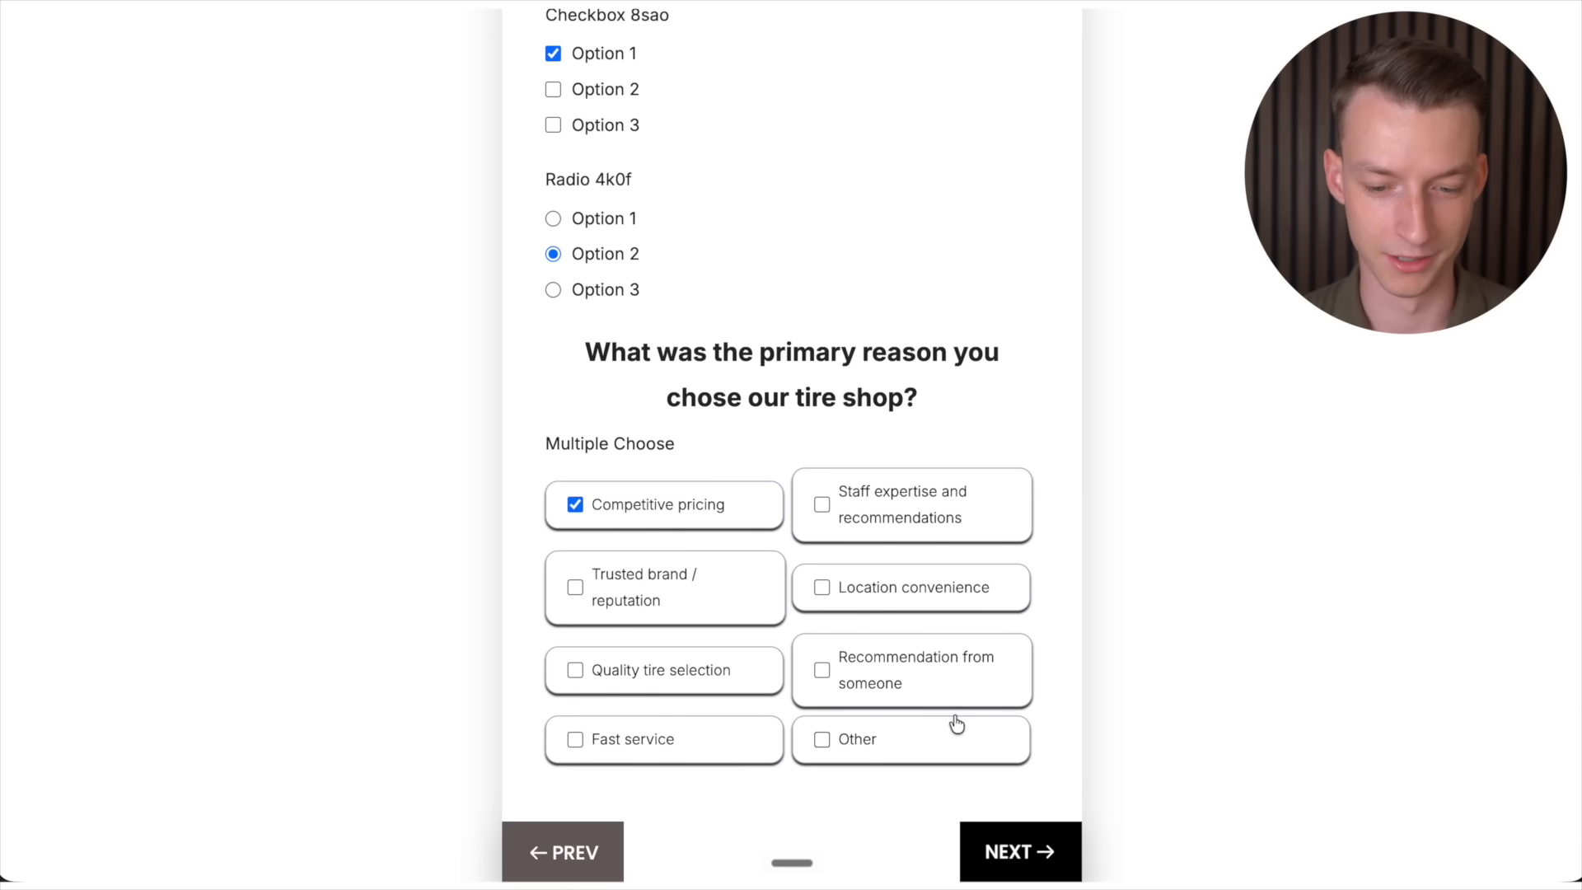
pyautogui.scroll(-1, 956, 725)
pyautogui.click(1019, 779)
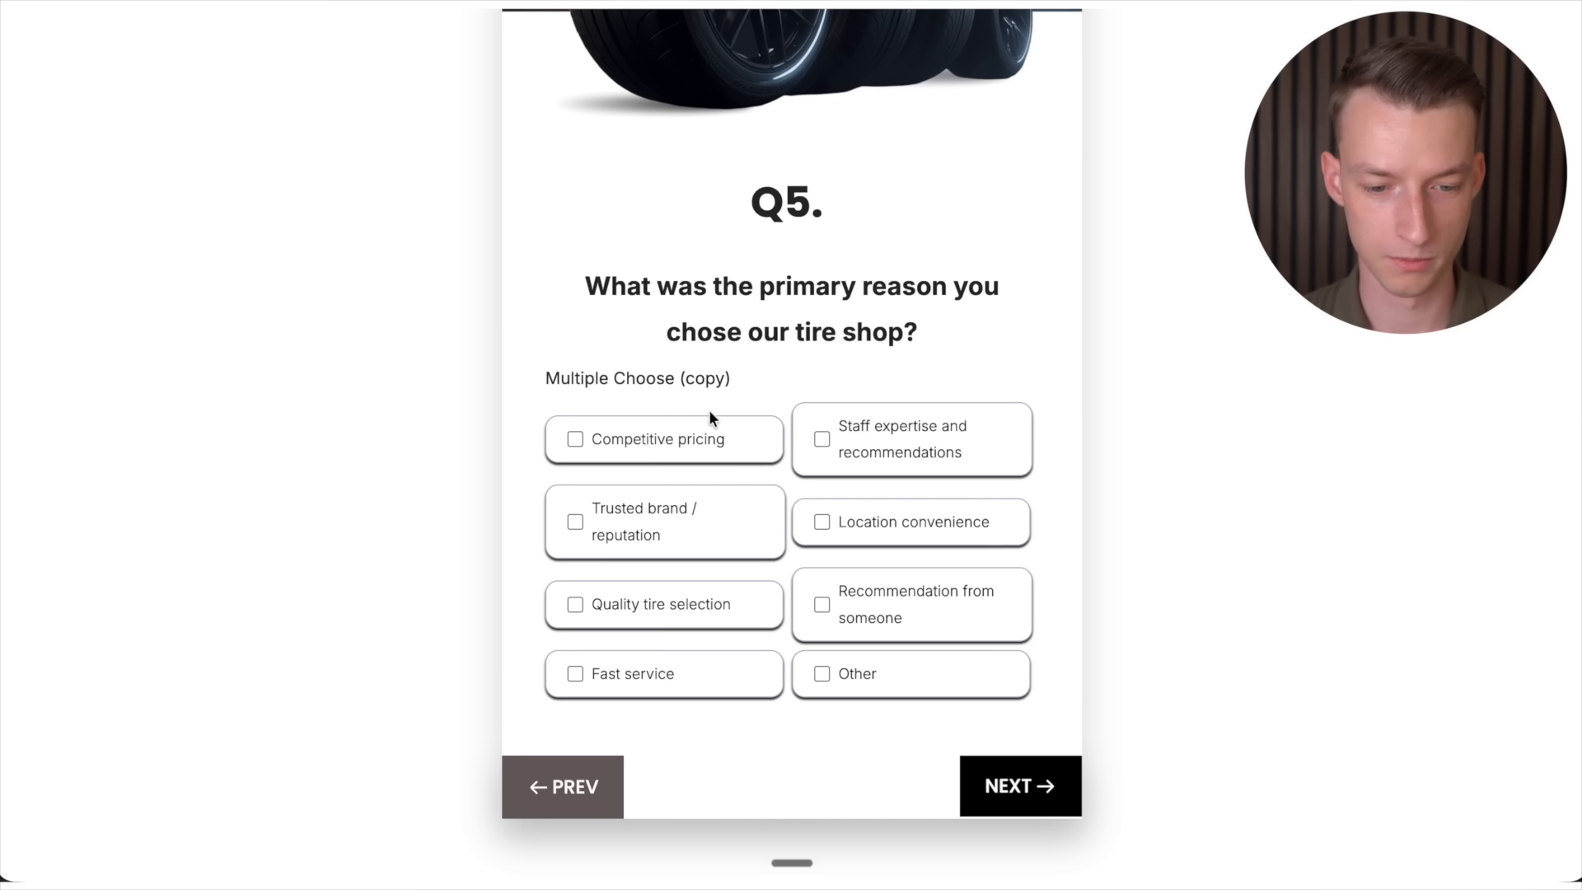
# Step: Answer the copied Q5 with Competitive pricing, Q6 with Sedan / Hatchback and Q8 with the feedback "dsg", continuing past Q8
pyautogui.click(707, 439)
pyautogui.click(992, 785)
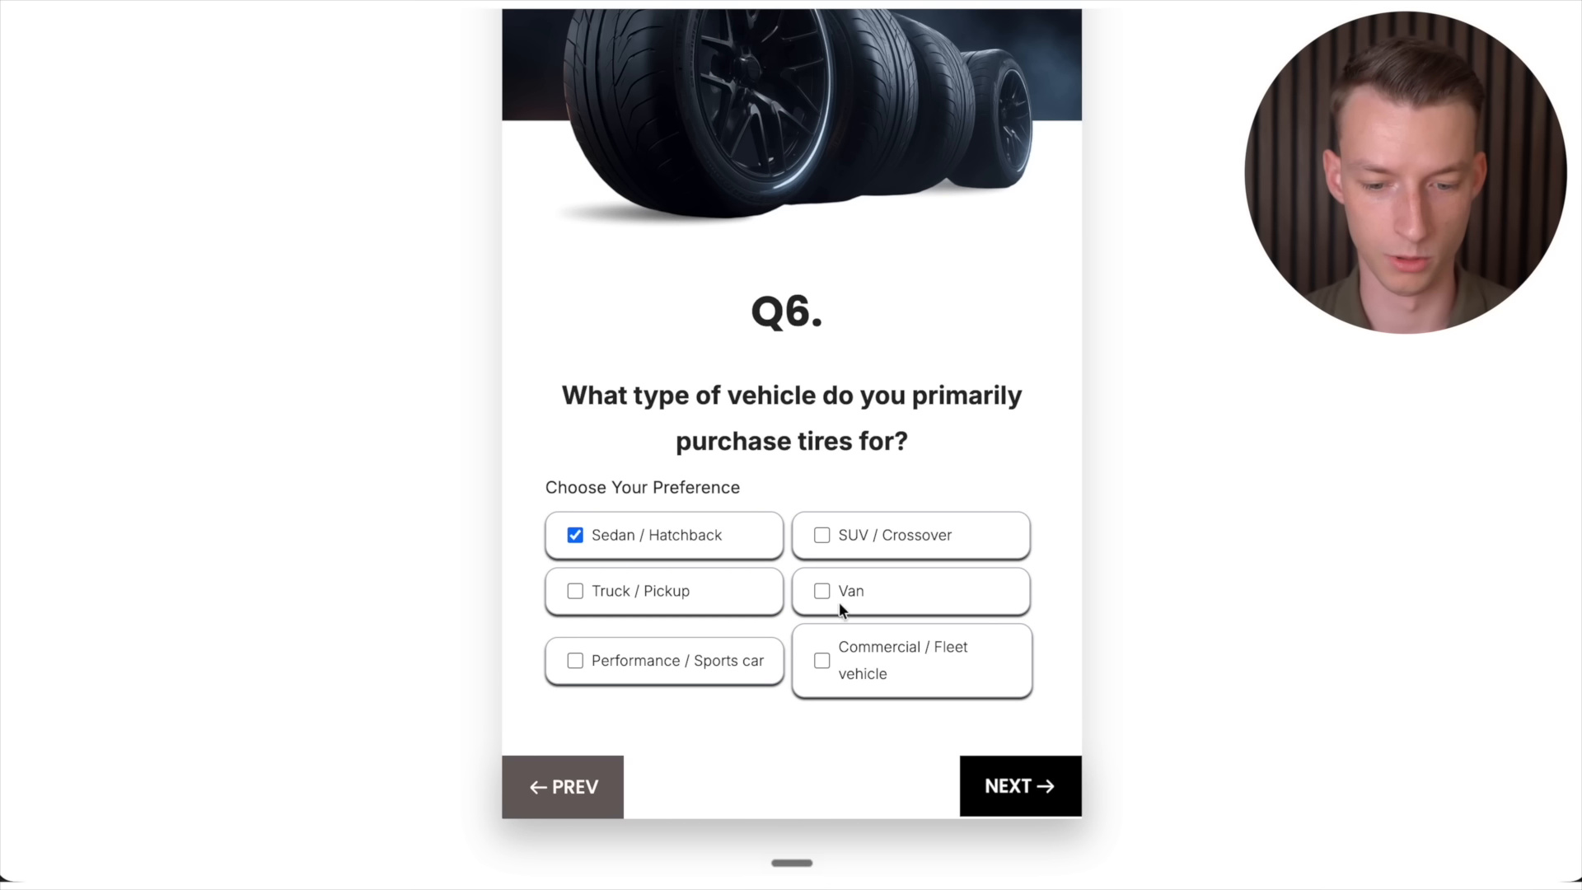
pyautogui.click(1001, 784)
pyautogui.click(1020, 815)
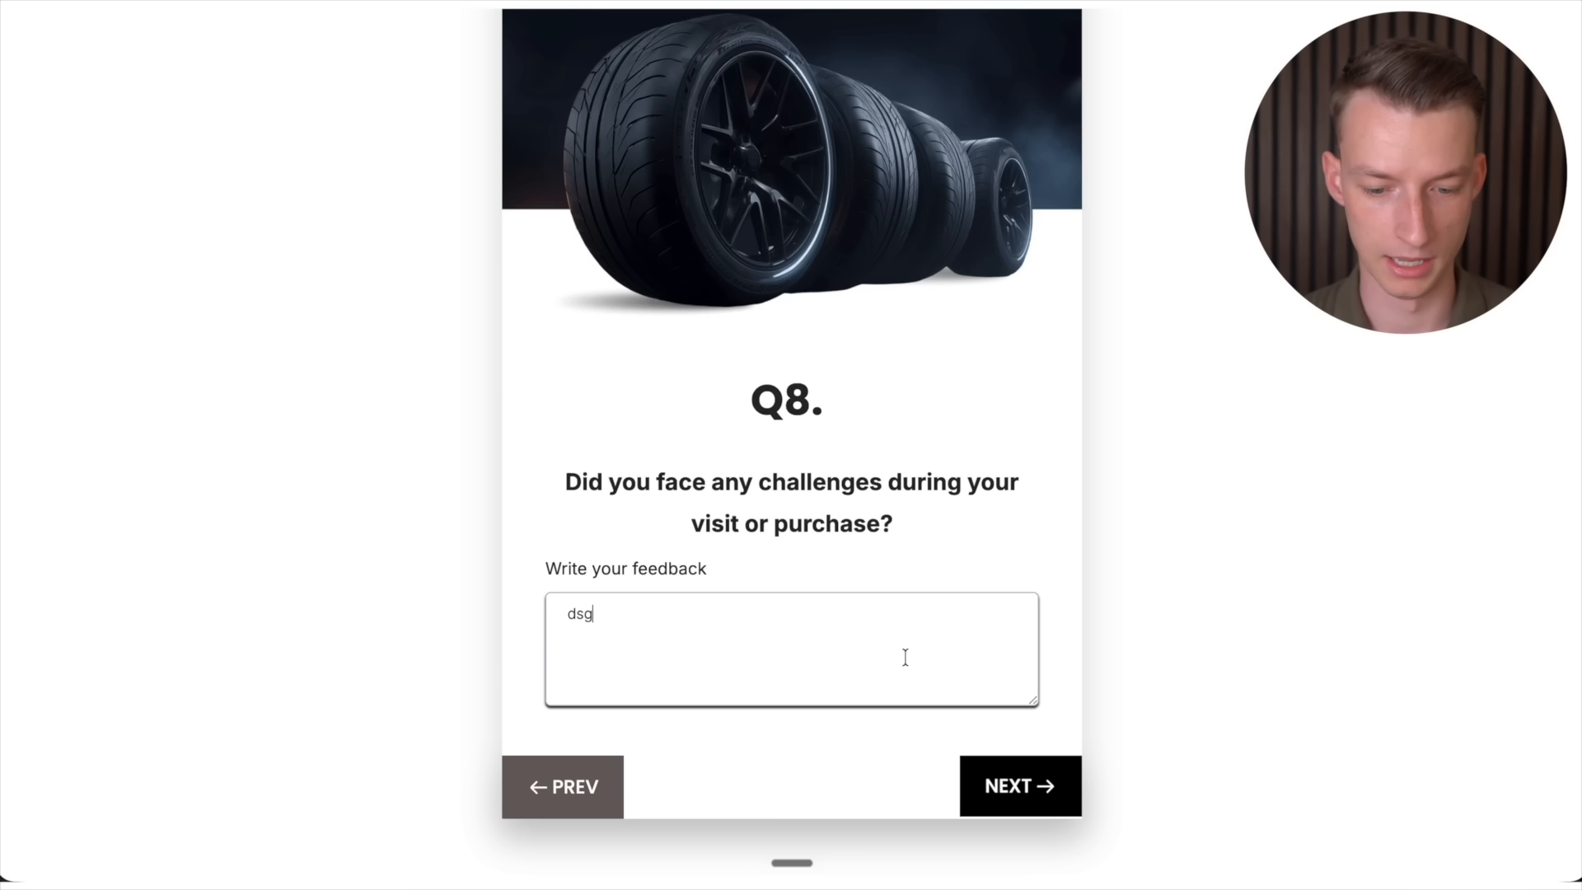
pyautogui.click(1028, 785)
# Step: Keep Very Likely on the slide after Q8, continue to Q11 and submit the survey with the consent "Yes, please do"
pyautogui.click(898, 676)
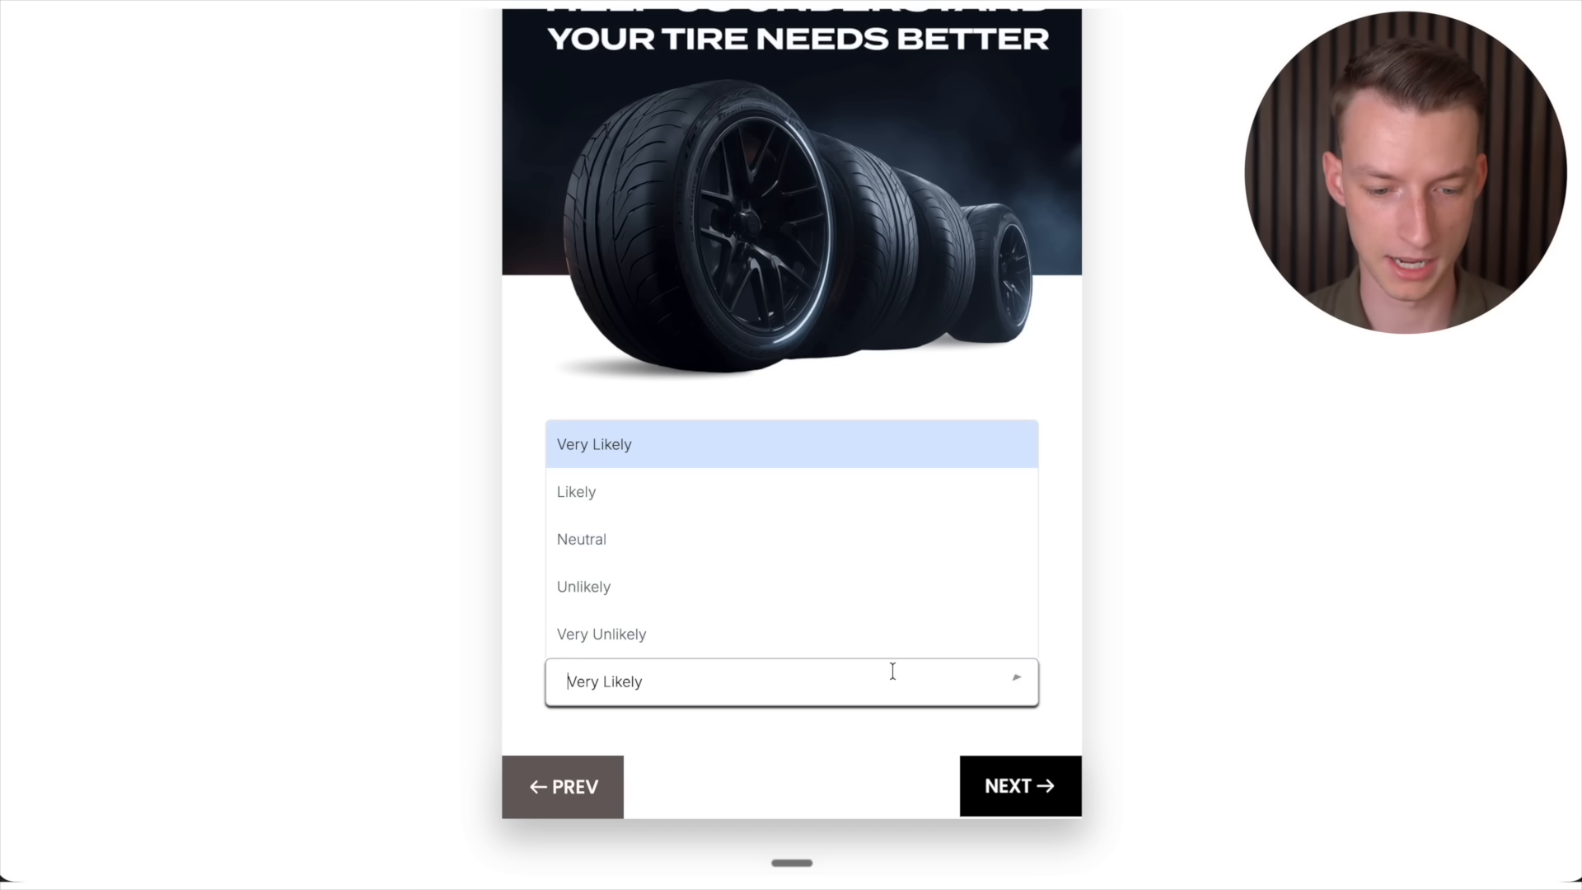
pyautogui.click(1074, 791)
pyautogui.click(1030, 849)
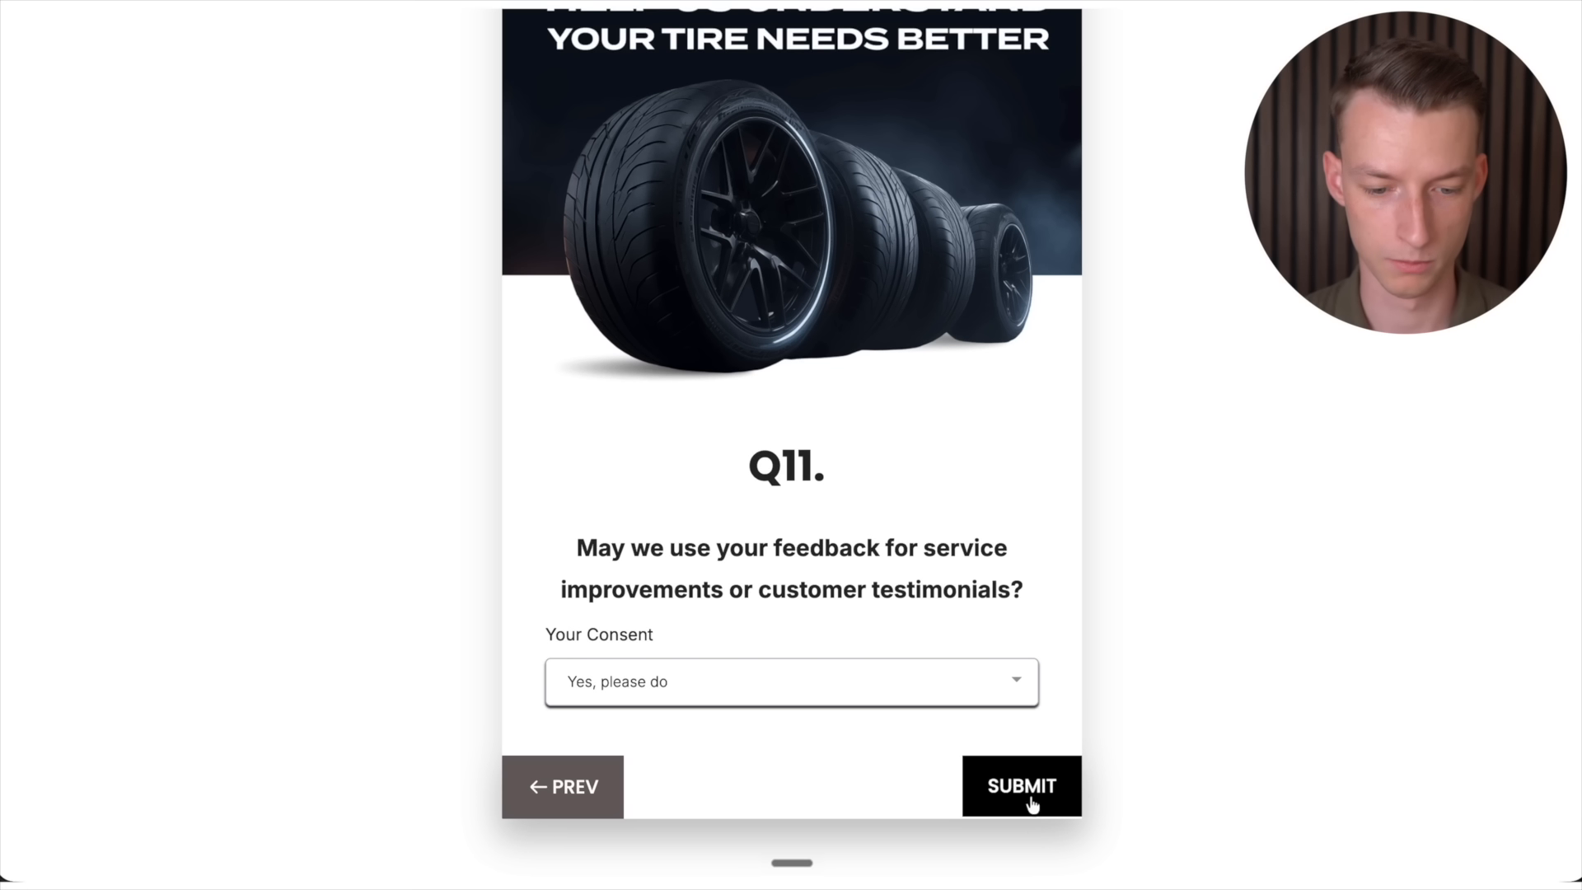
pyautogui.click(1030, 779)
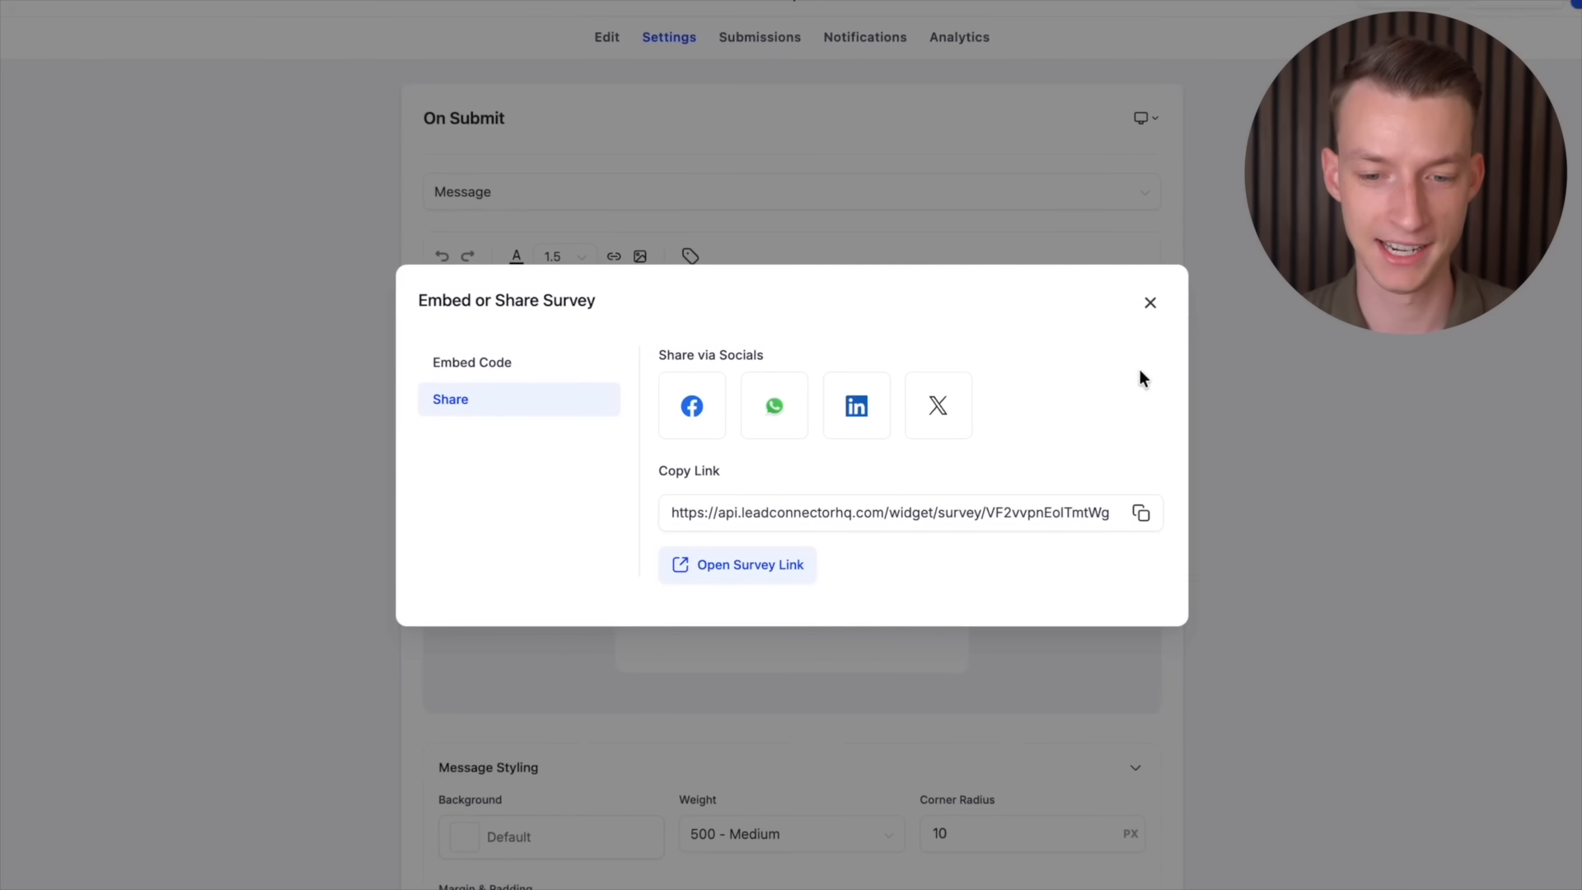
# Step: Close the survey's embed and share options and review the submitted test response in Submissions
pyautogui.click(1136, 308)
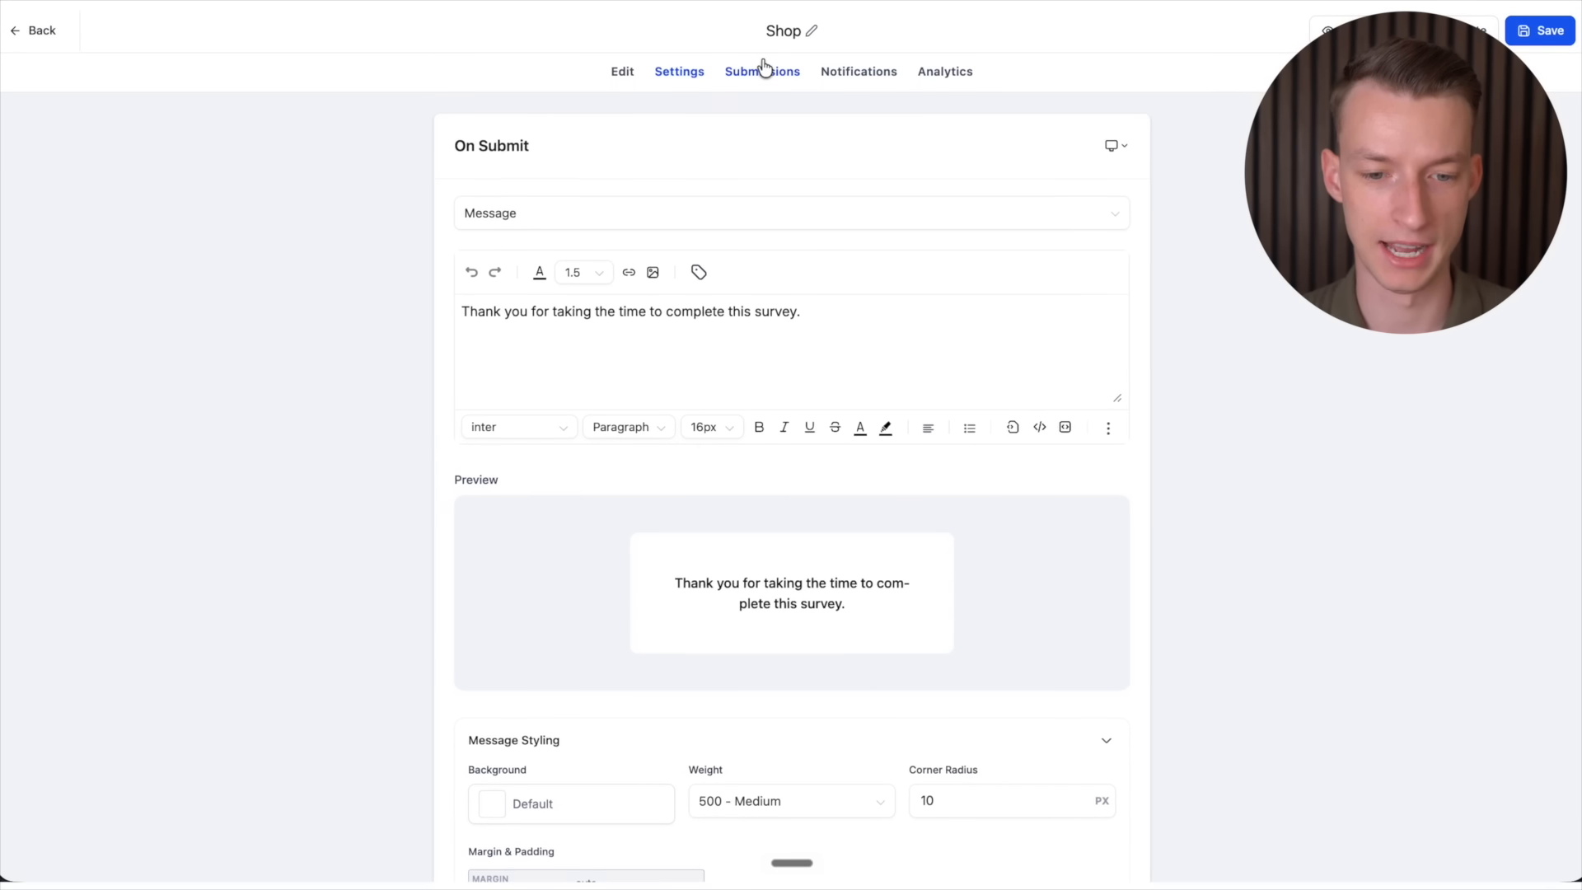
pyautogui.click(763, 48)
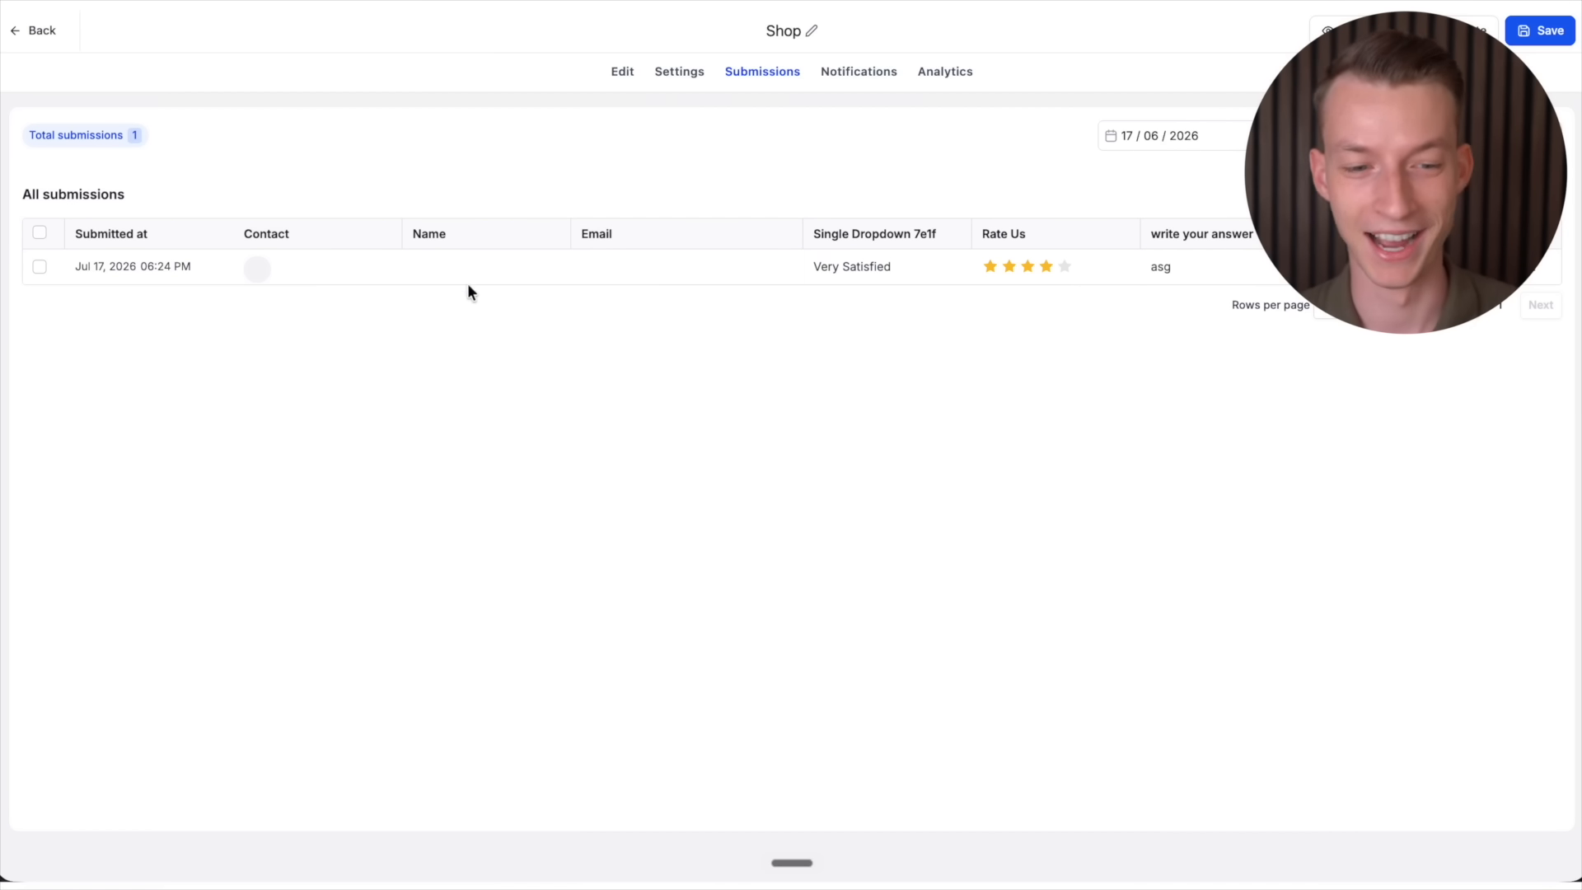
# Step: Review all answer columns of the test response in the submissions table, from Name through Timezone
pyautogui.hscroll(2, 1227, 266)
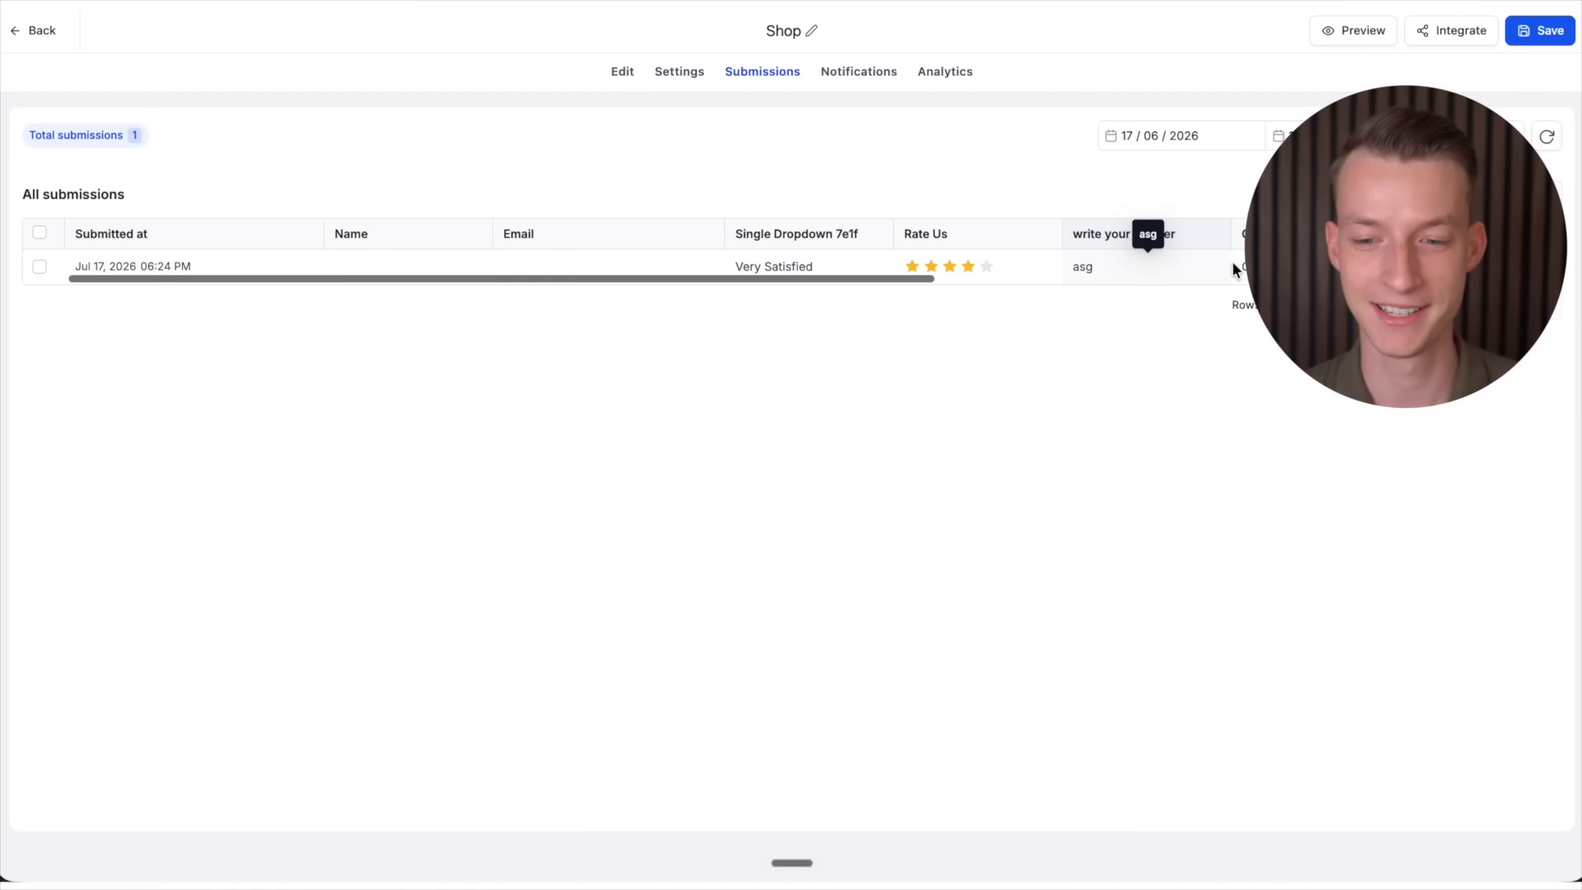
pyautogui.hscroll(10, 1233, 260)
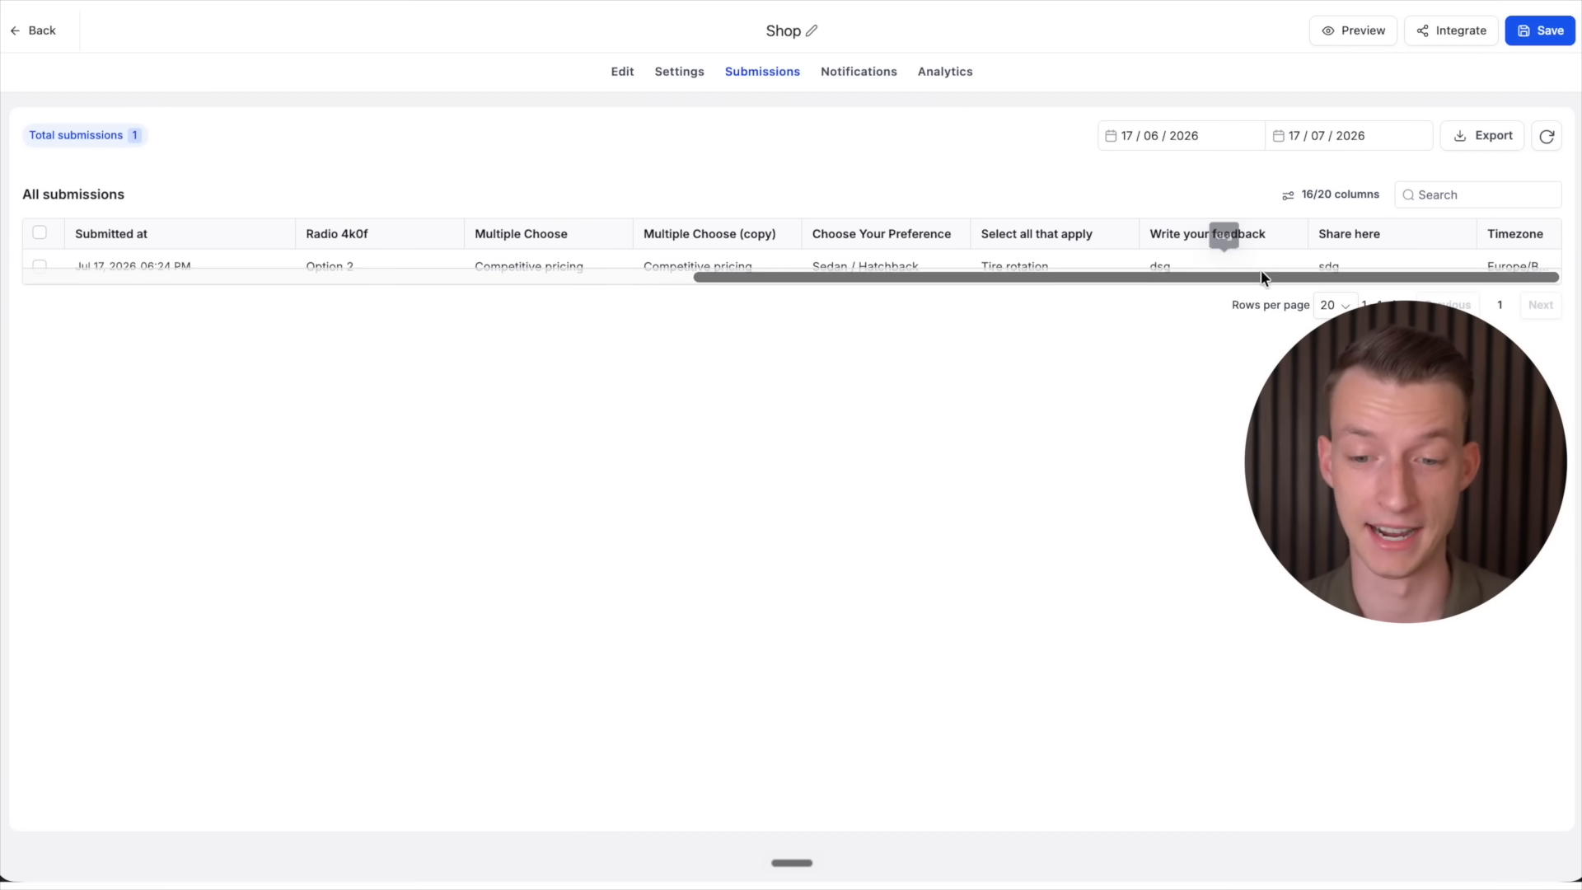
pyautogui.hscroll(-10, 1260, 278)
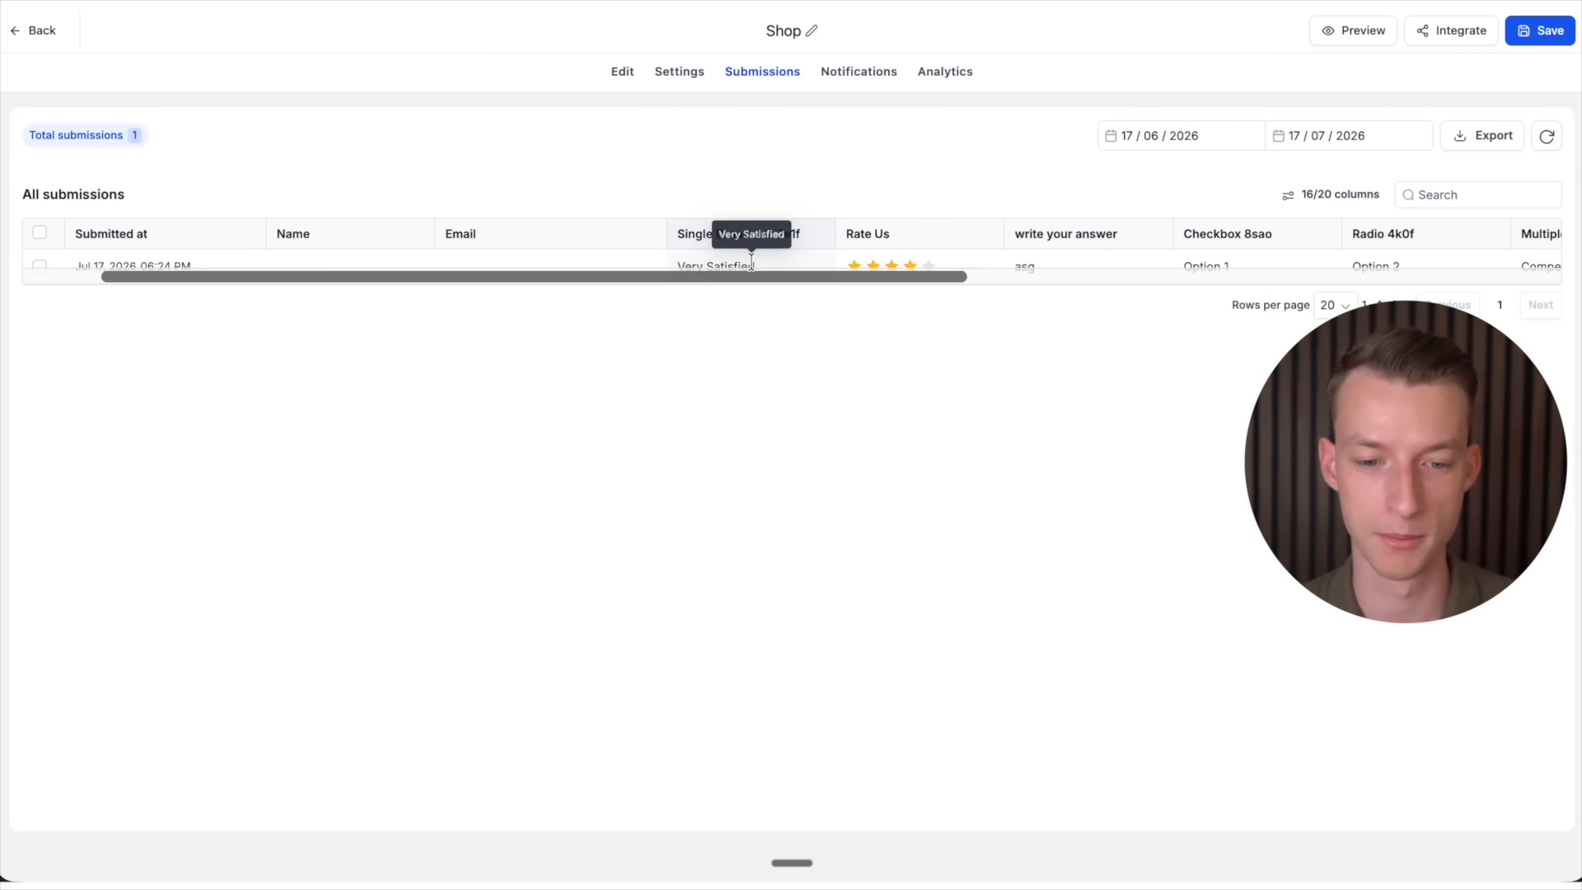
pyautogui.hscroll(-2, 751, 262)
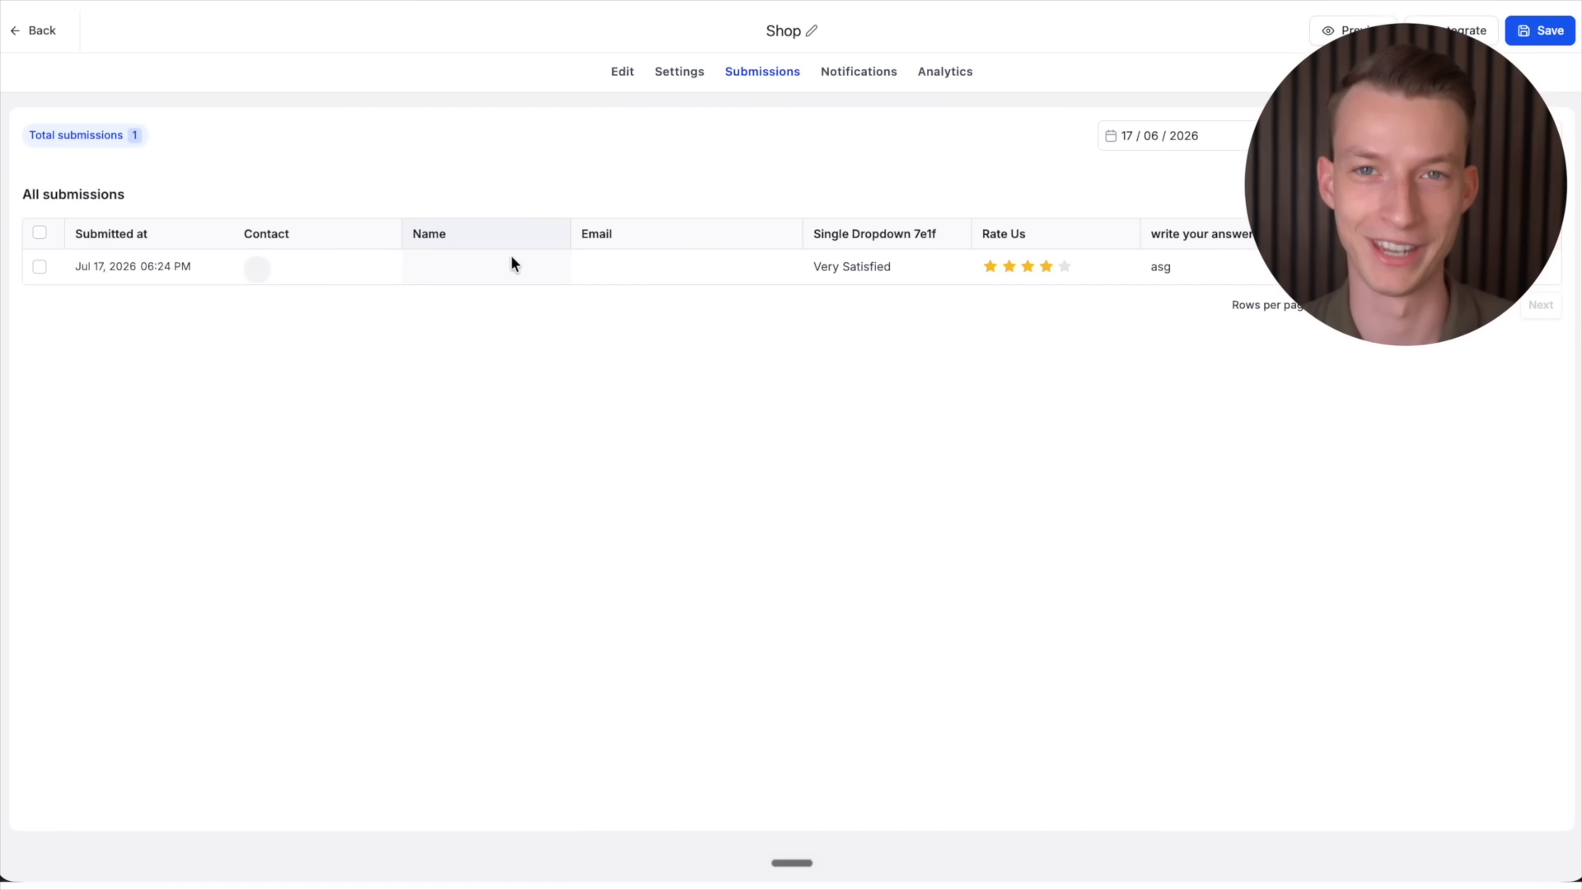
# Step: Examine the survey's analytics, including total views, responses, completion rate and the per-slide views
pyautogui.click(948, 78)
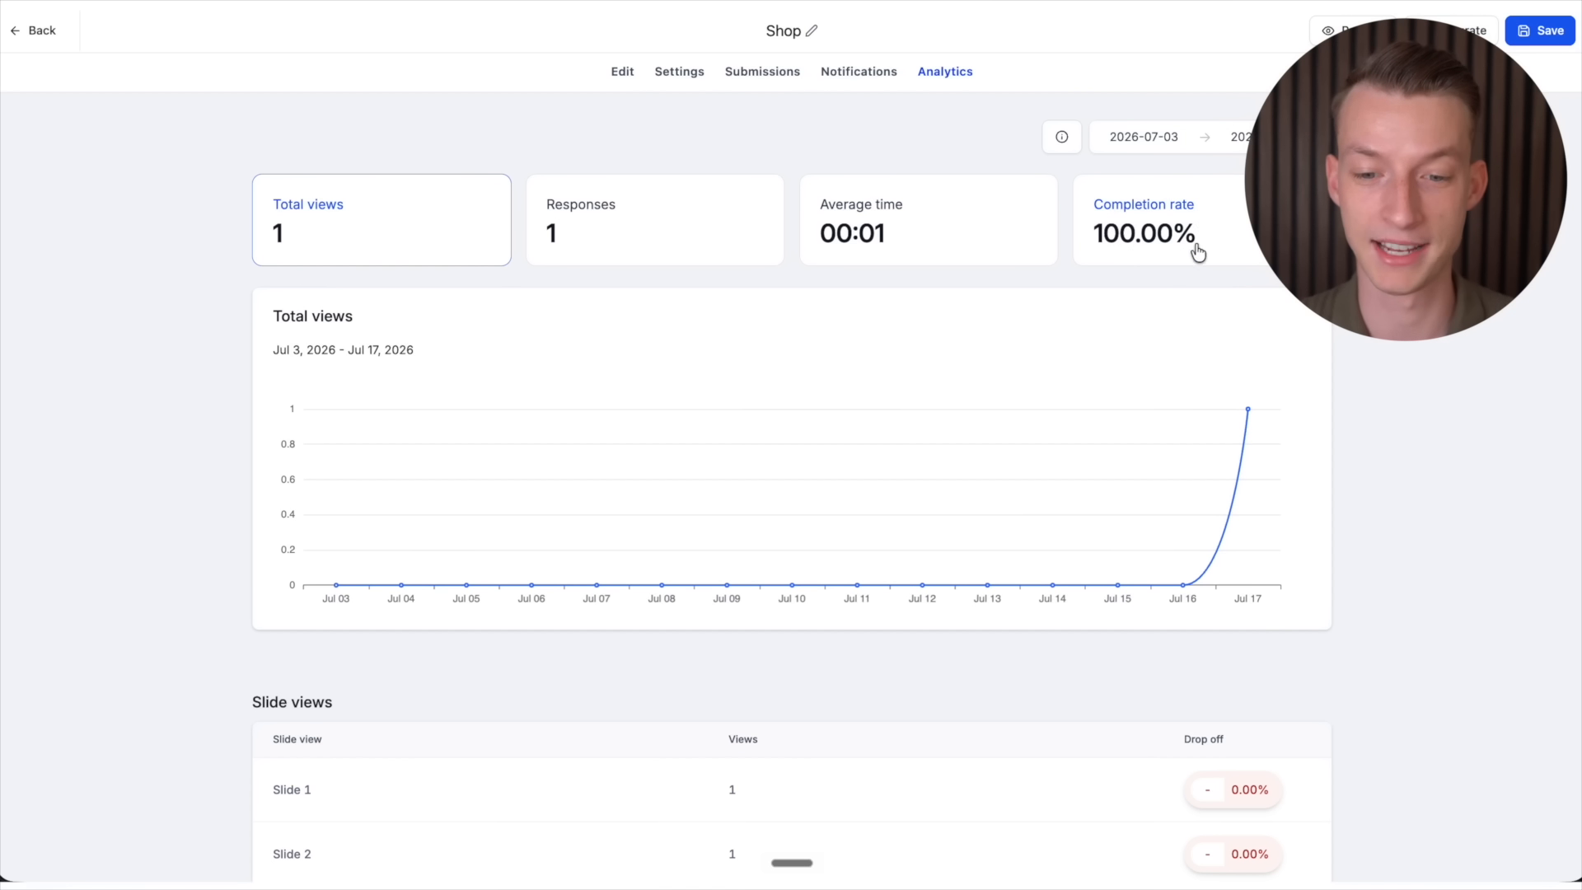
pyautogui.scroll(-3, 1151, 252)
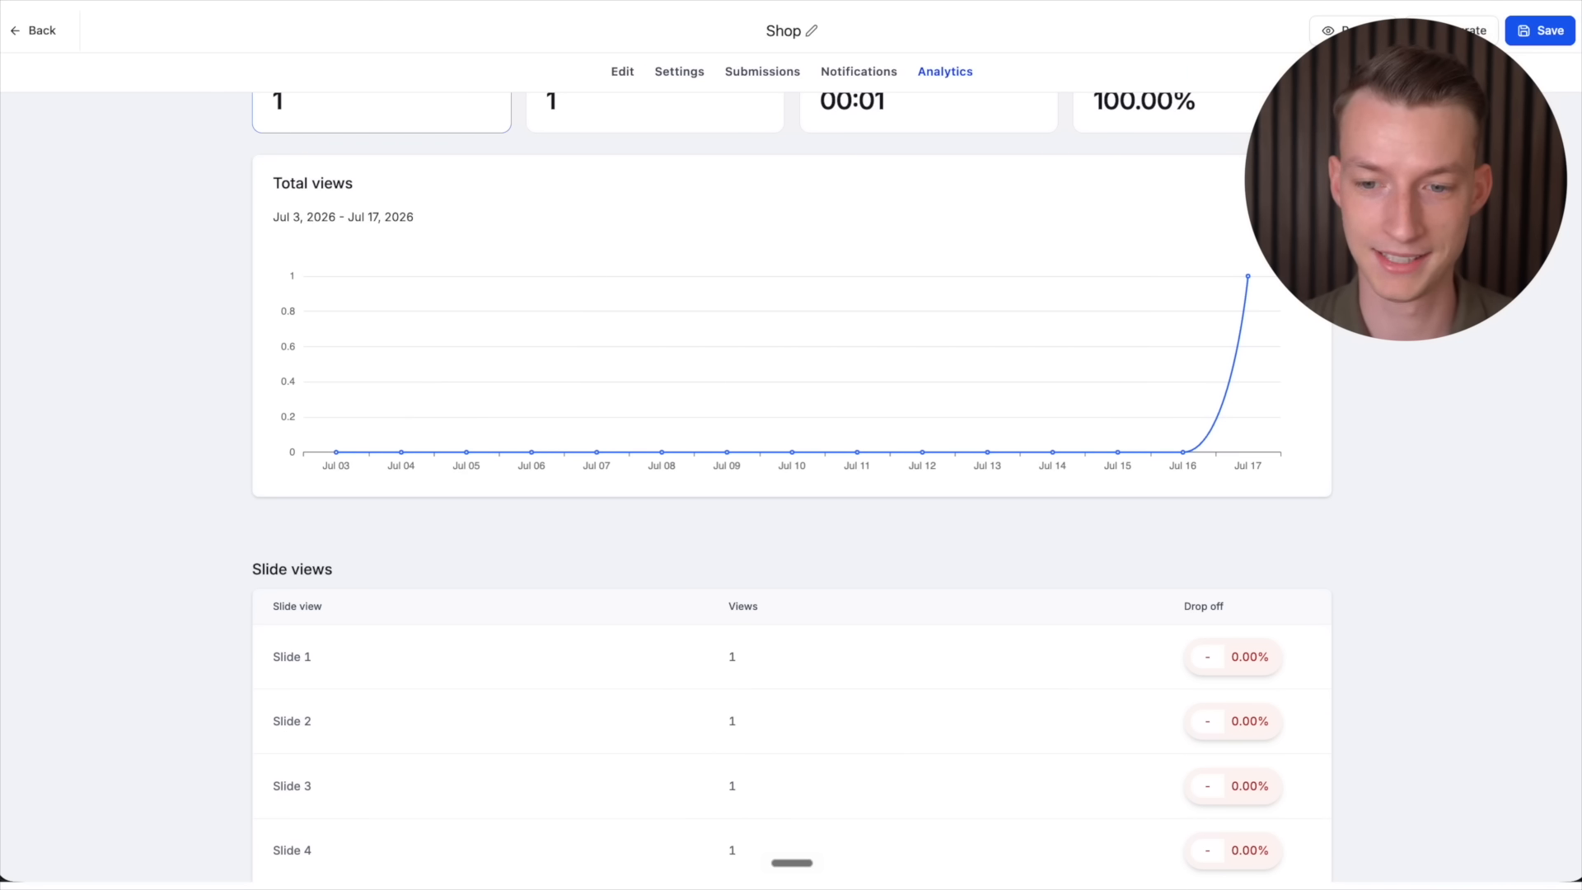
# Step: Copy the survey's share link and close the embed and share options
pyautogui.click(1448, 30)
pyautogui.click(463, 407)
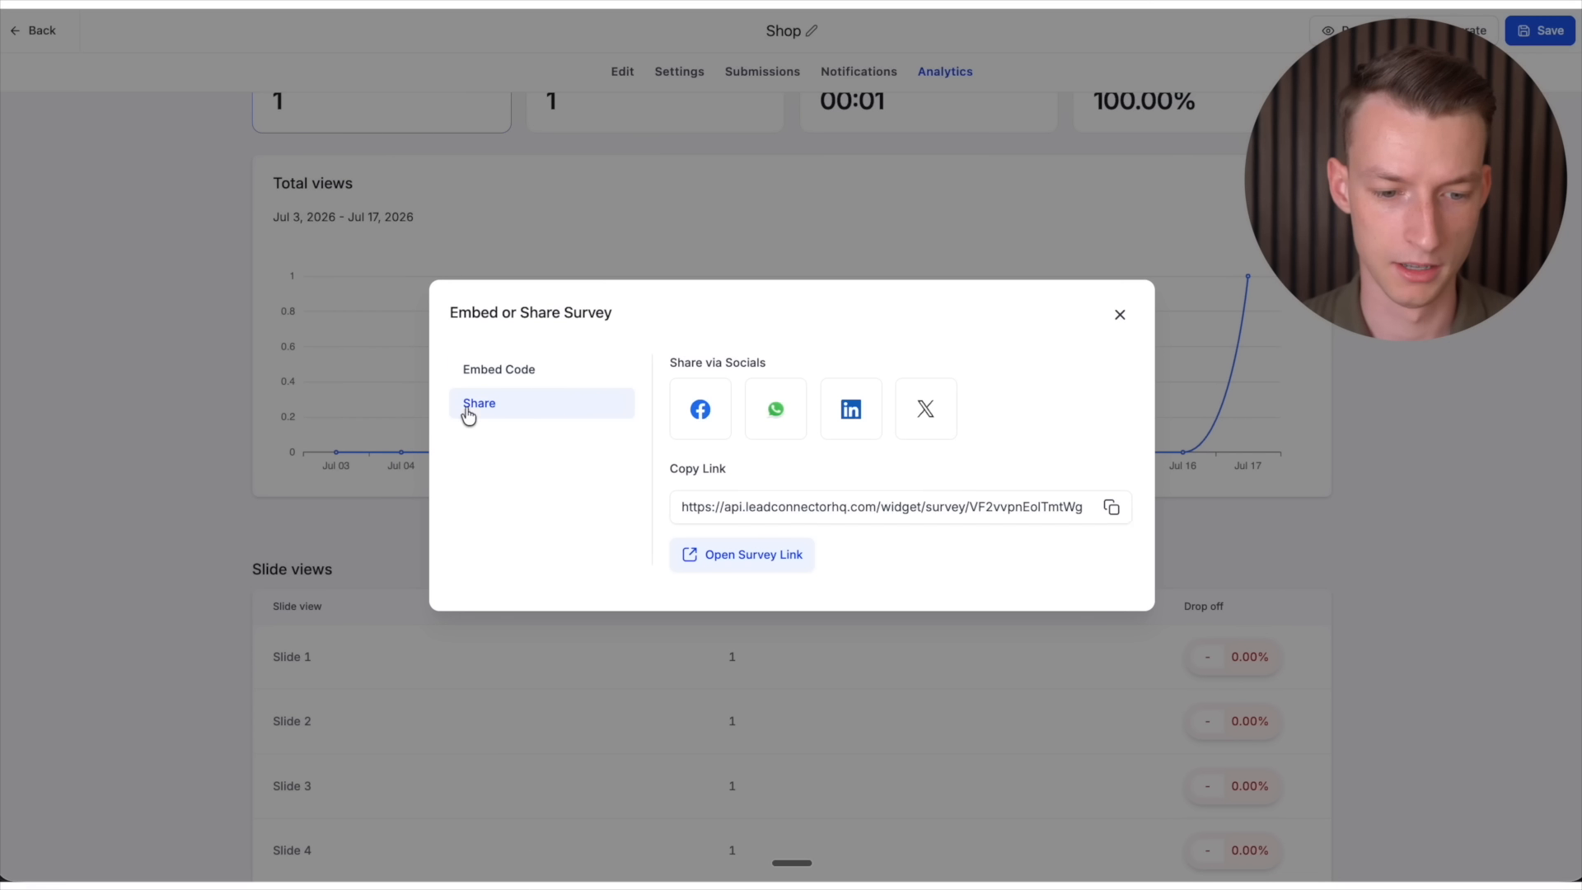
pyautogui.click(1111, 507)
pyautogui.click(1111, 507)
pyautogui.click(1119, 318)
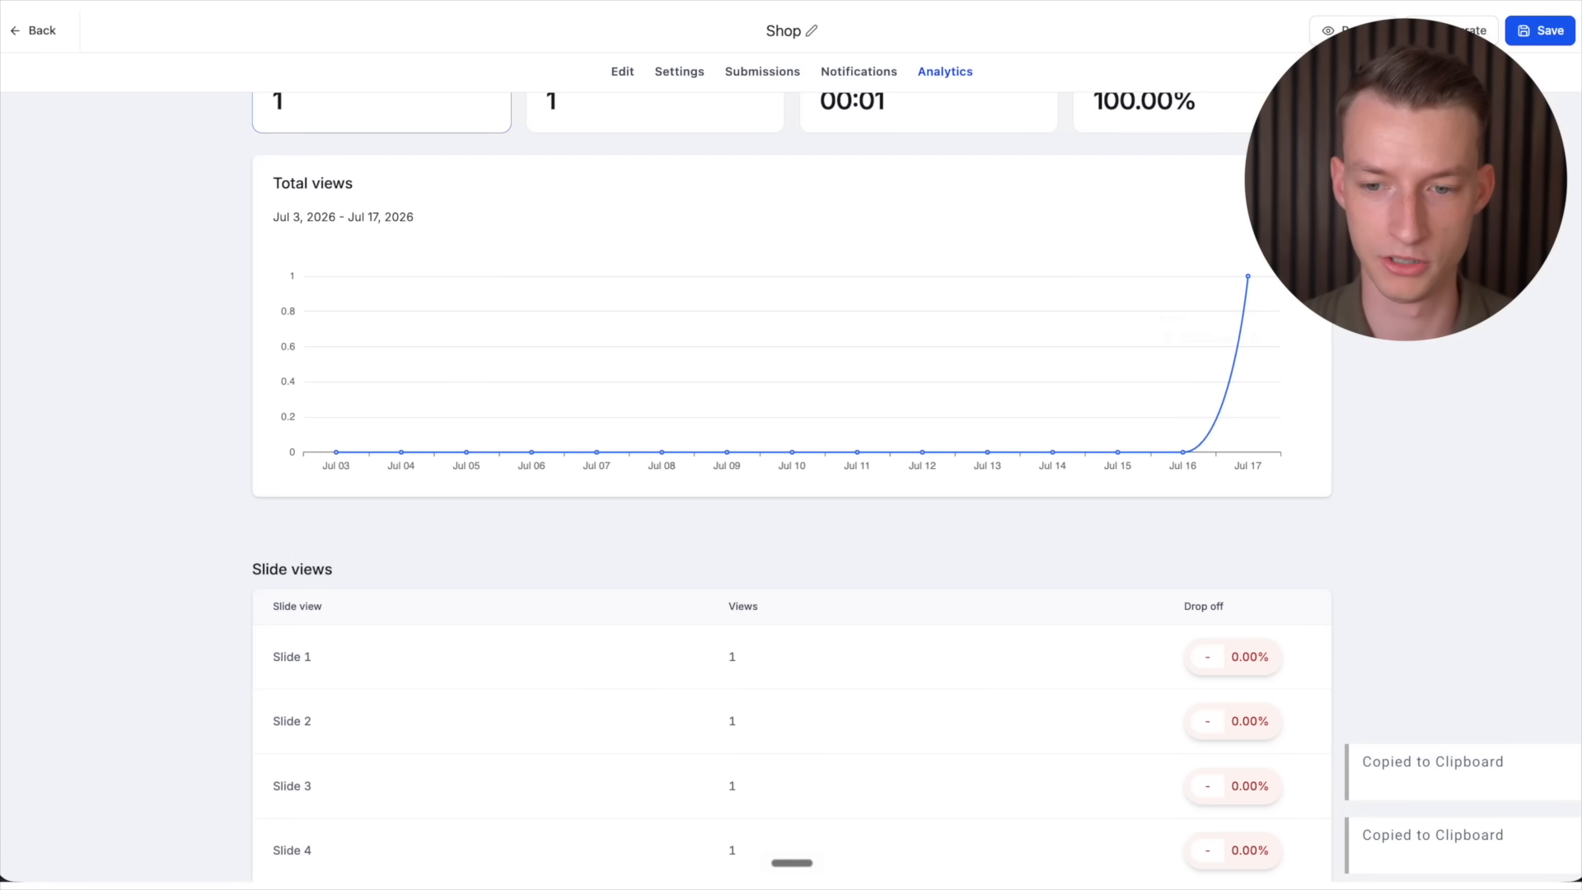
# Step: Open the copied survey link in a new browser tab and advance past the first three slides, keeping the preselected answers
pyautogui.hotkey('ctrl', 't')
pyautogui.hotkey('ctrl', 'v')
pyautogui.press('Return')
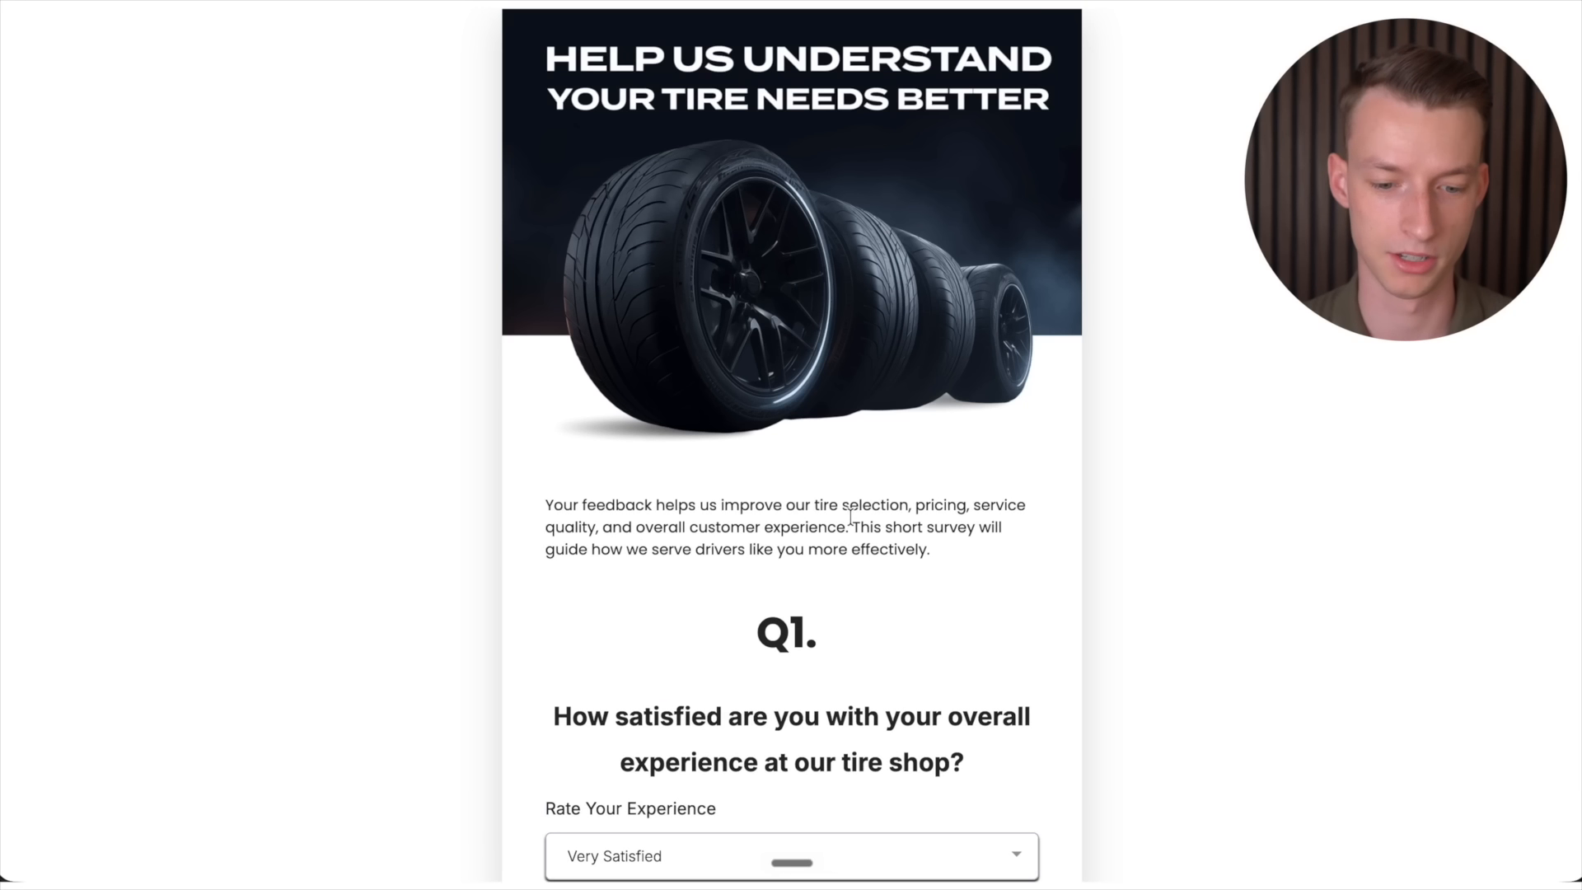
pyautogui.scroll(-3, 850, 518)
pyautogui.click(1042, 790)
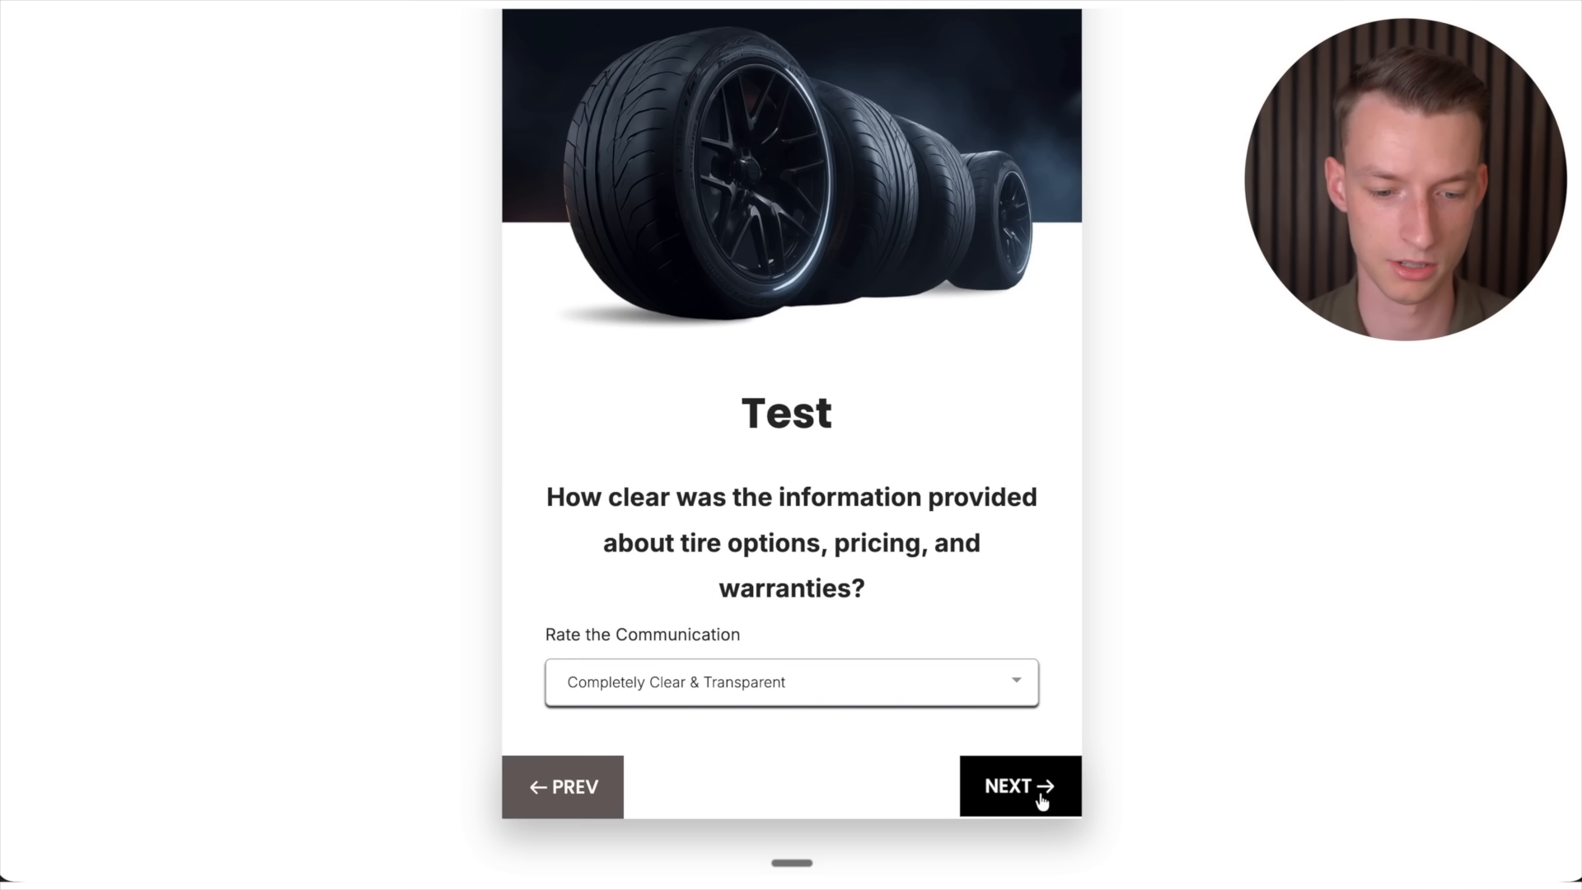
pyautogui.click(1042, 791)
pyautogui.click(1042, 791)
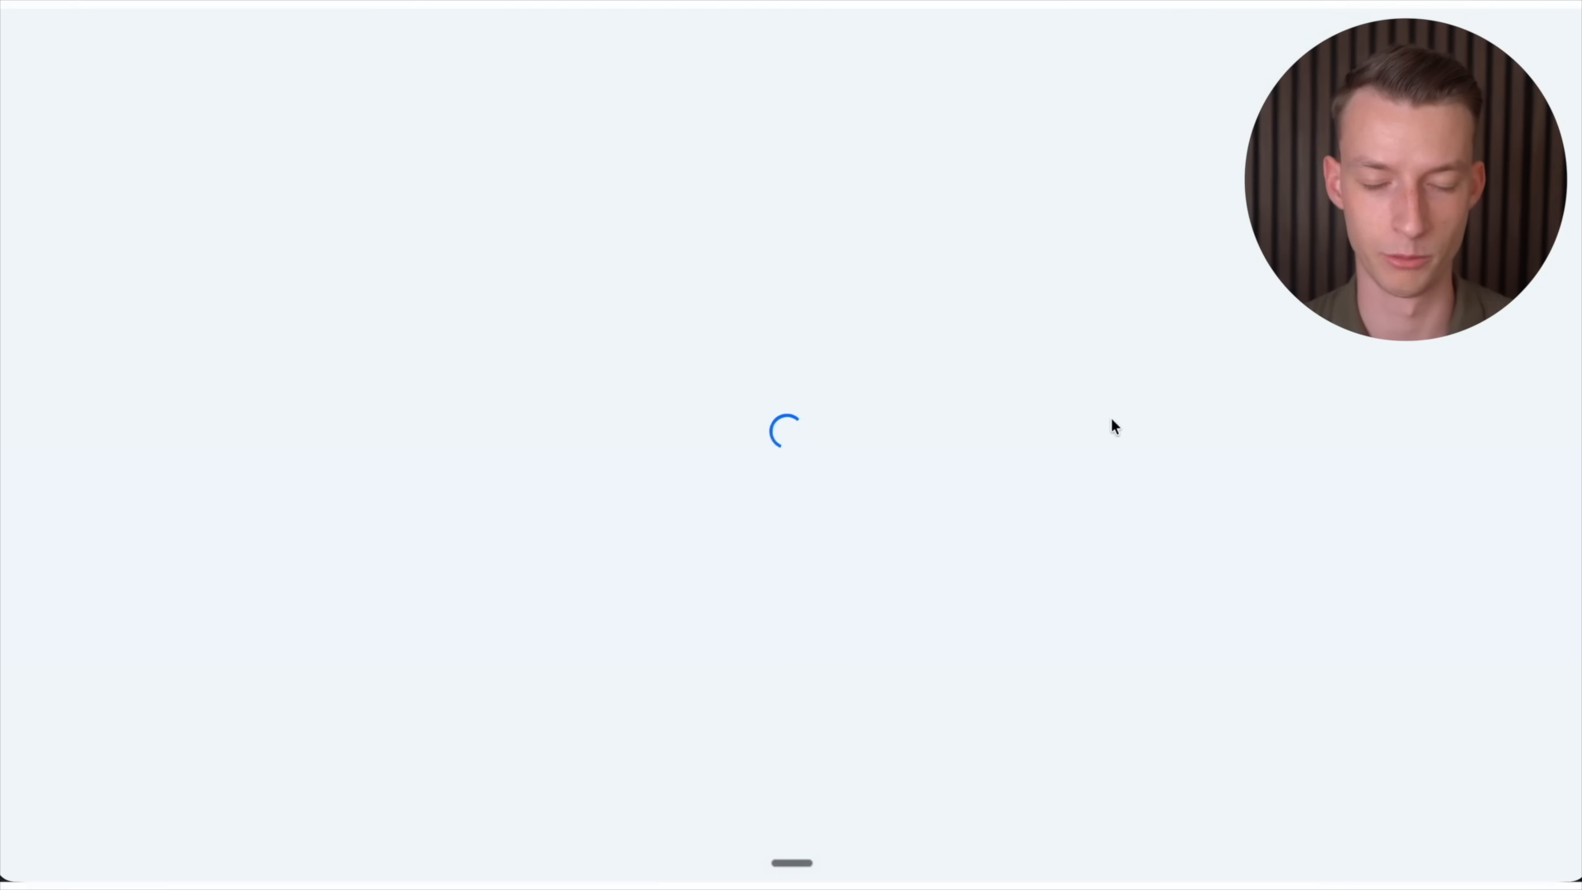
# Step: Reload the survey's analytics and examine the updated total views, completion rate and drop-off per slide
pyautogui.click(965, 80)
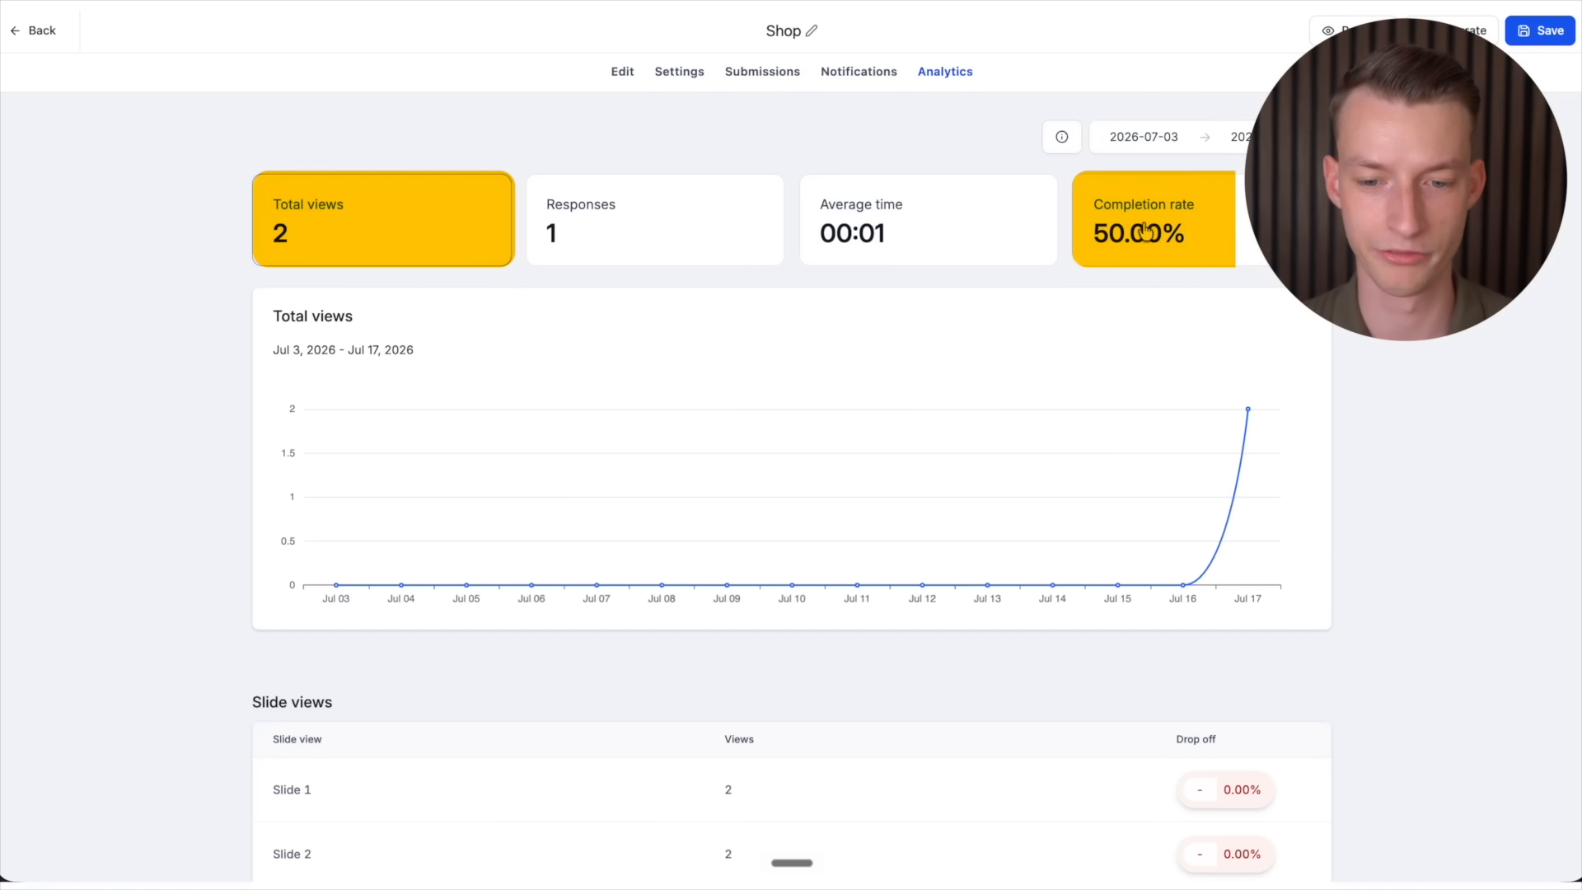
pyautogui.scroll(-6, 1194, 240)
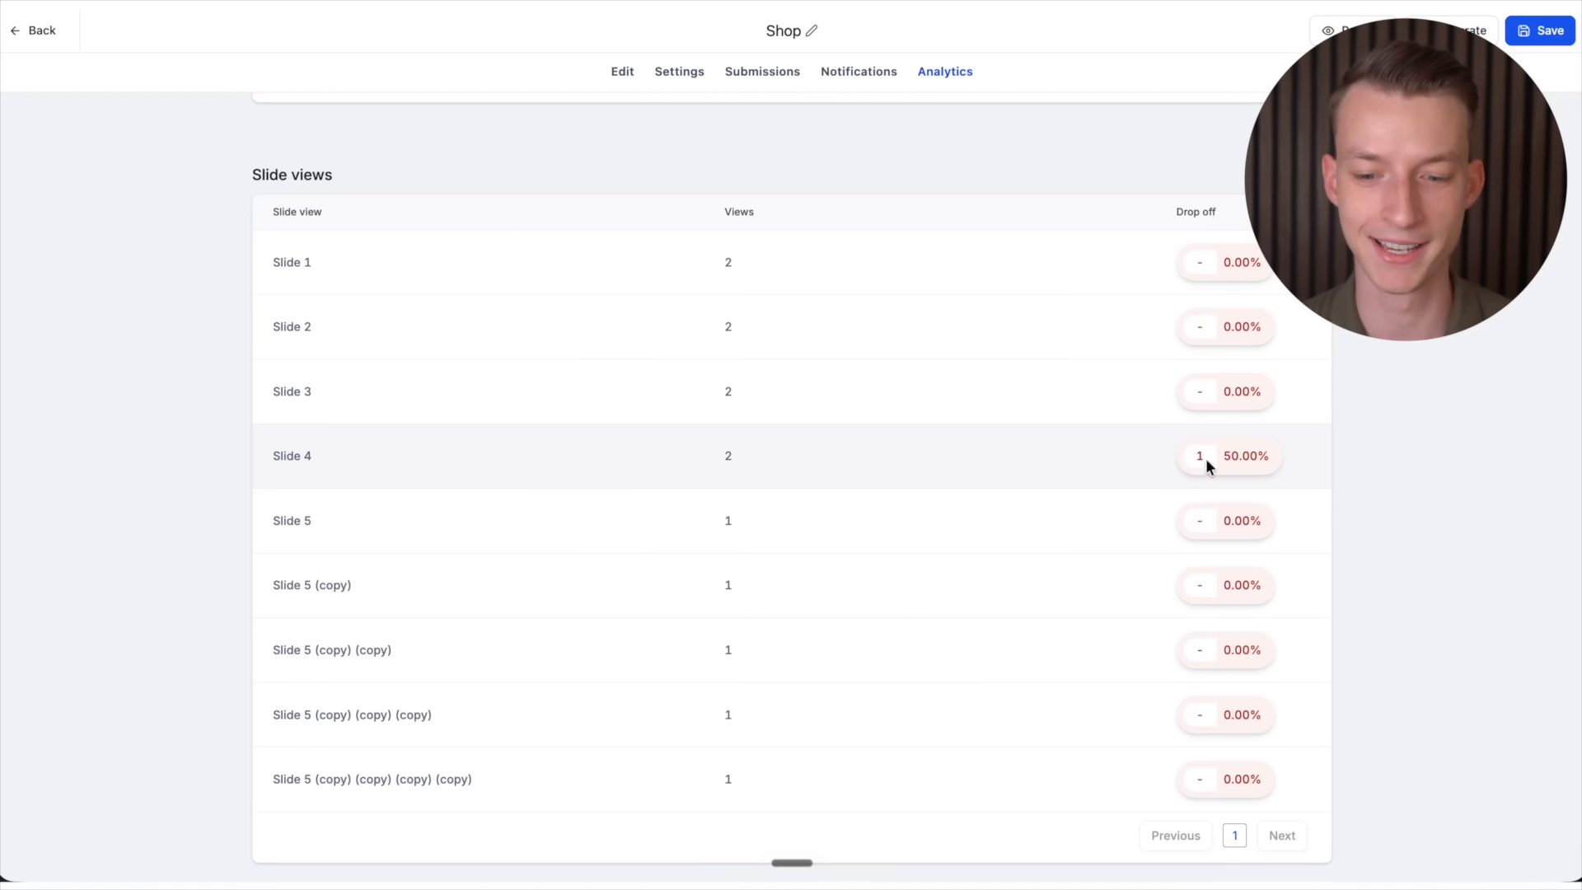
pyautogui.scroll(1, 1295, 471)
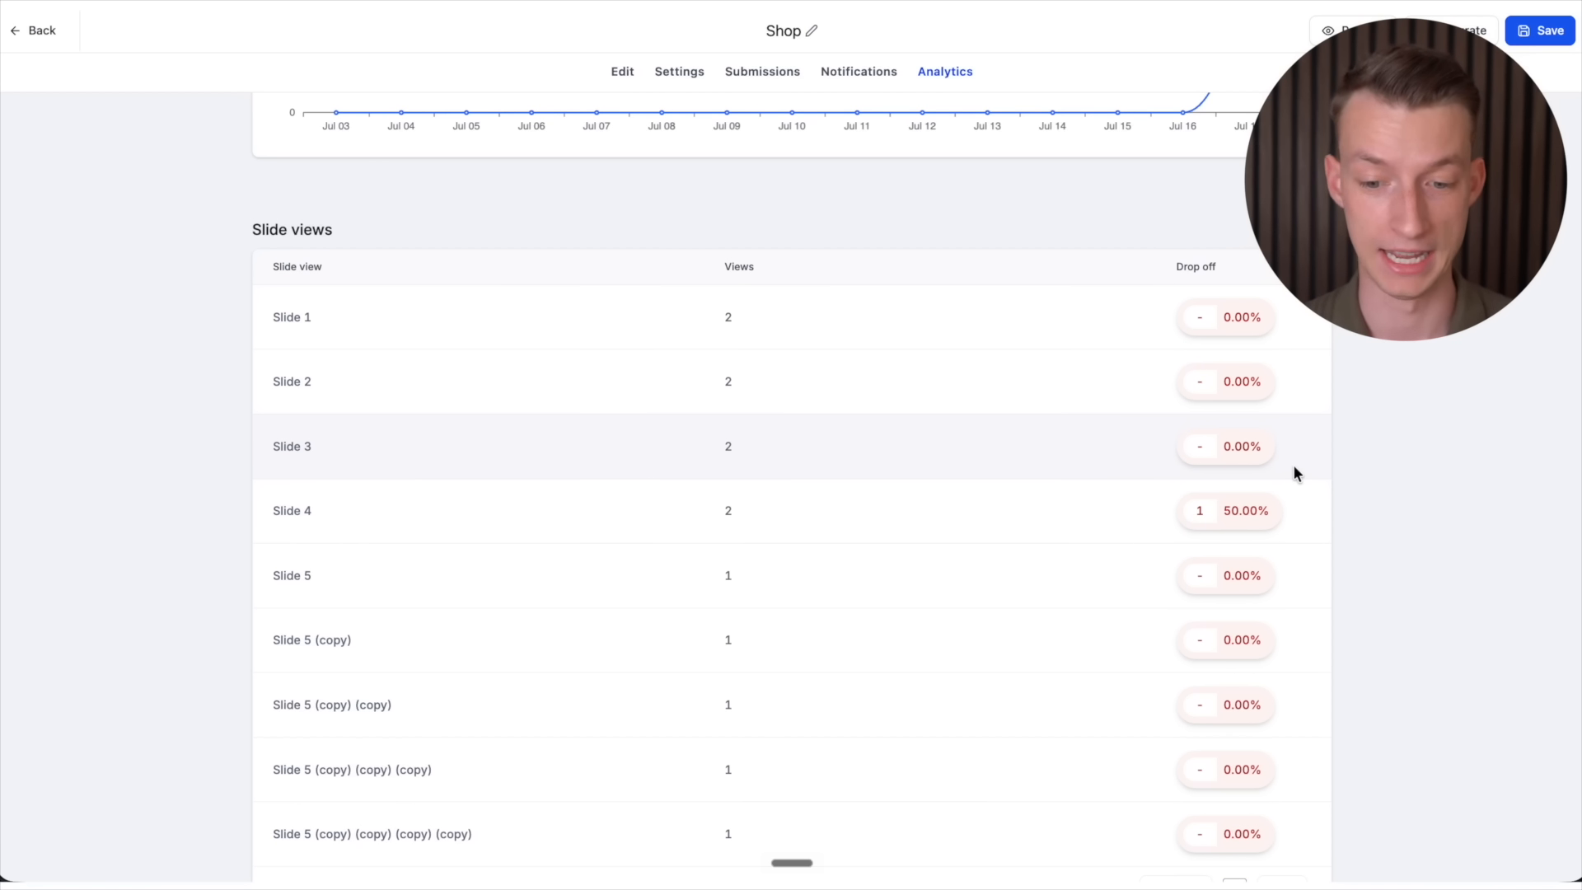
pyautogui.scroll(5, 1294, 466)
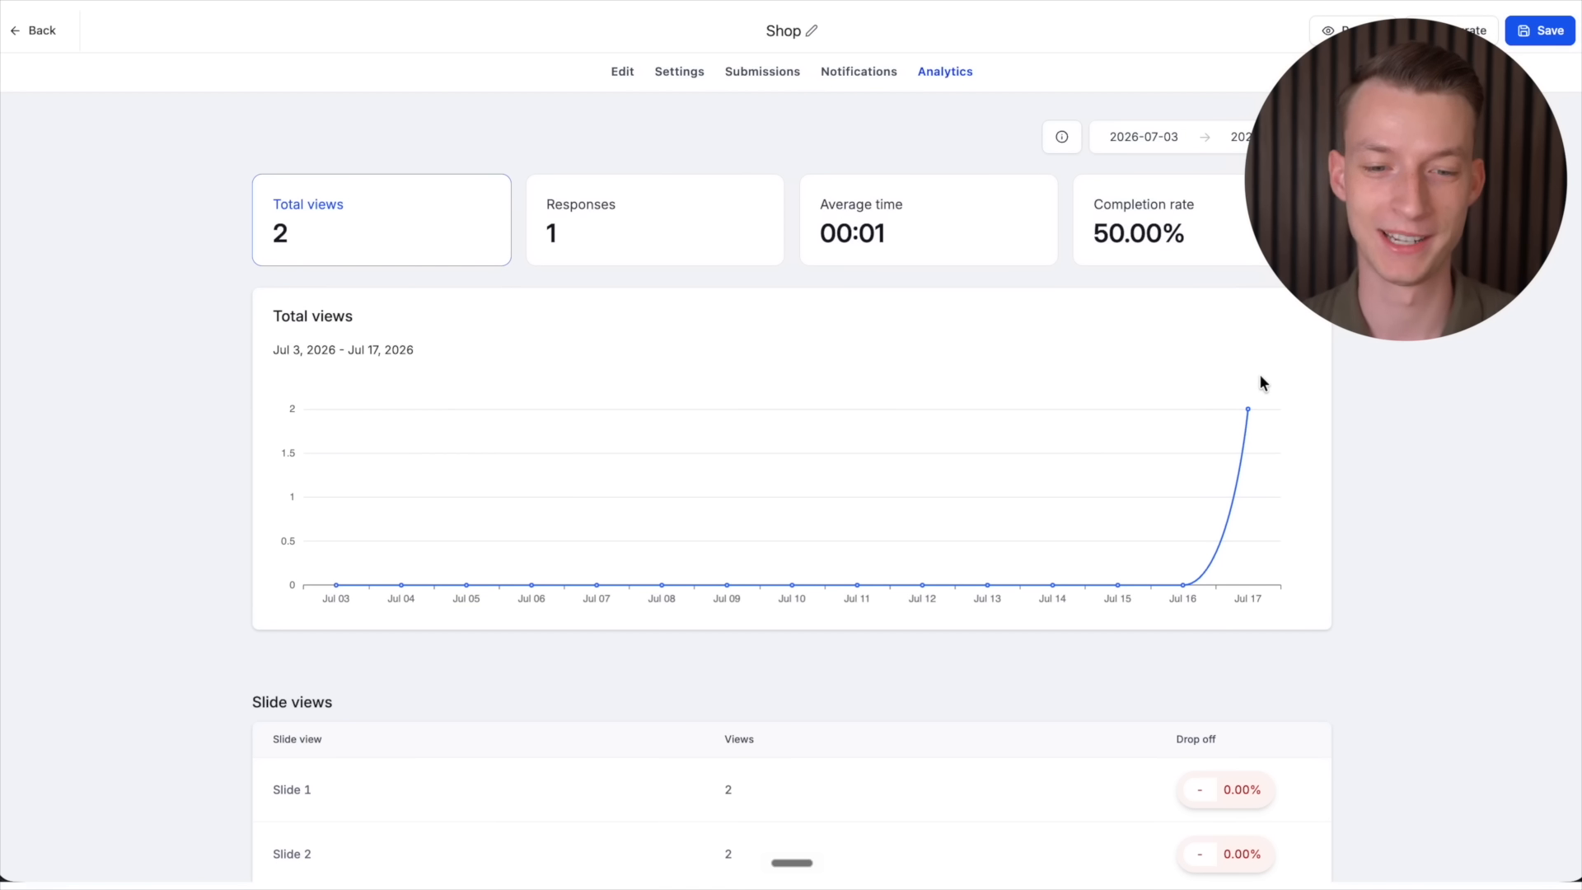
# Step: View the date range options for the analytics and close them without changing the range
pyautogui.click(1139, 134)
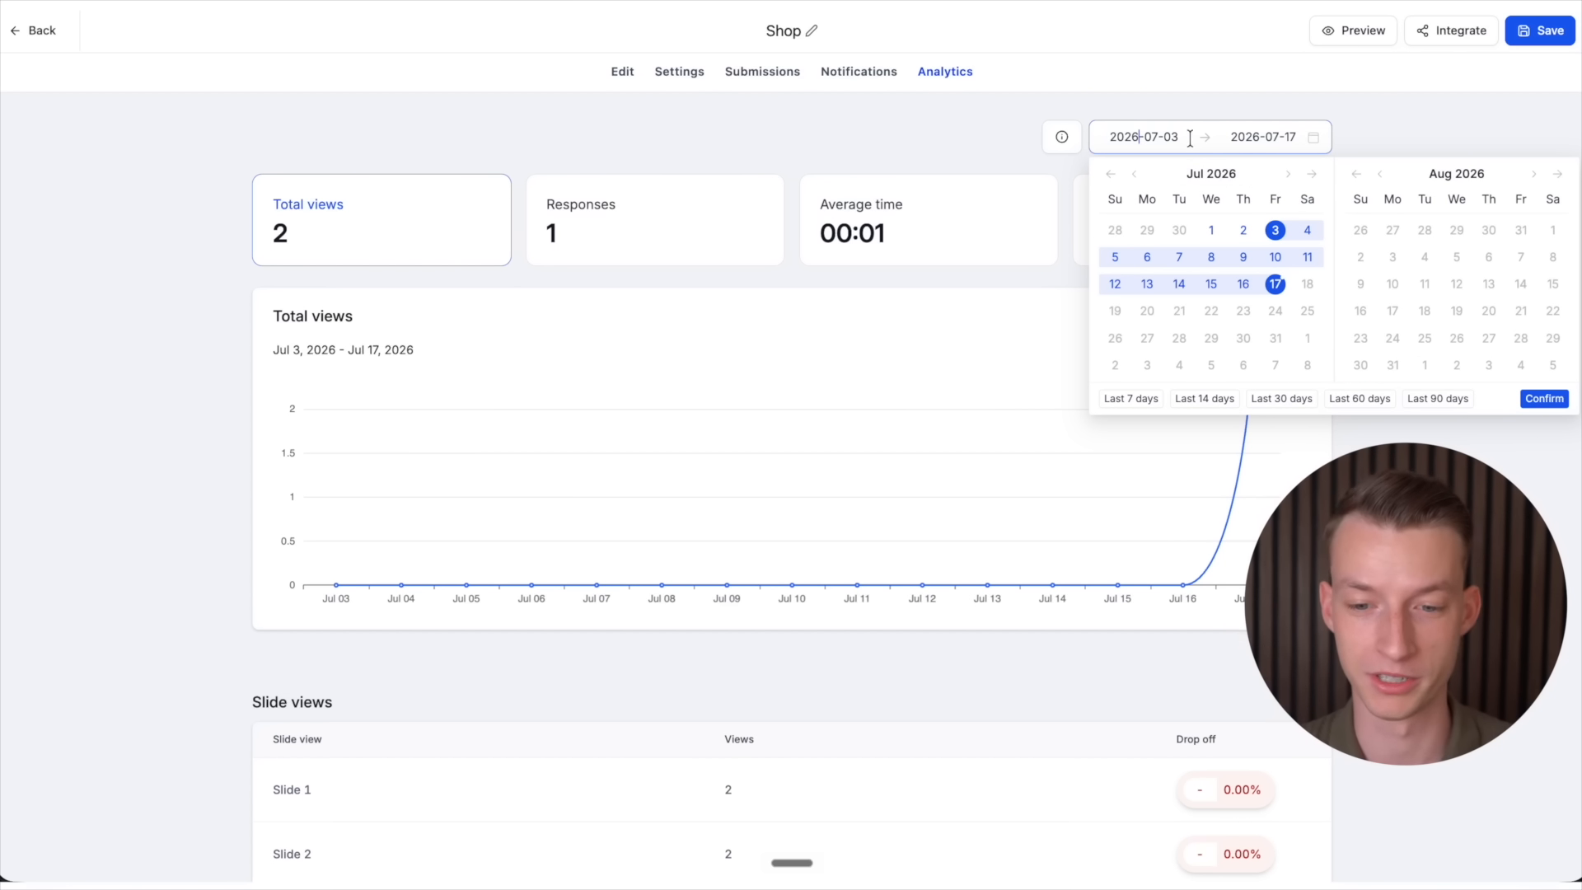
pyautogui.click(1188, 138)
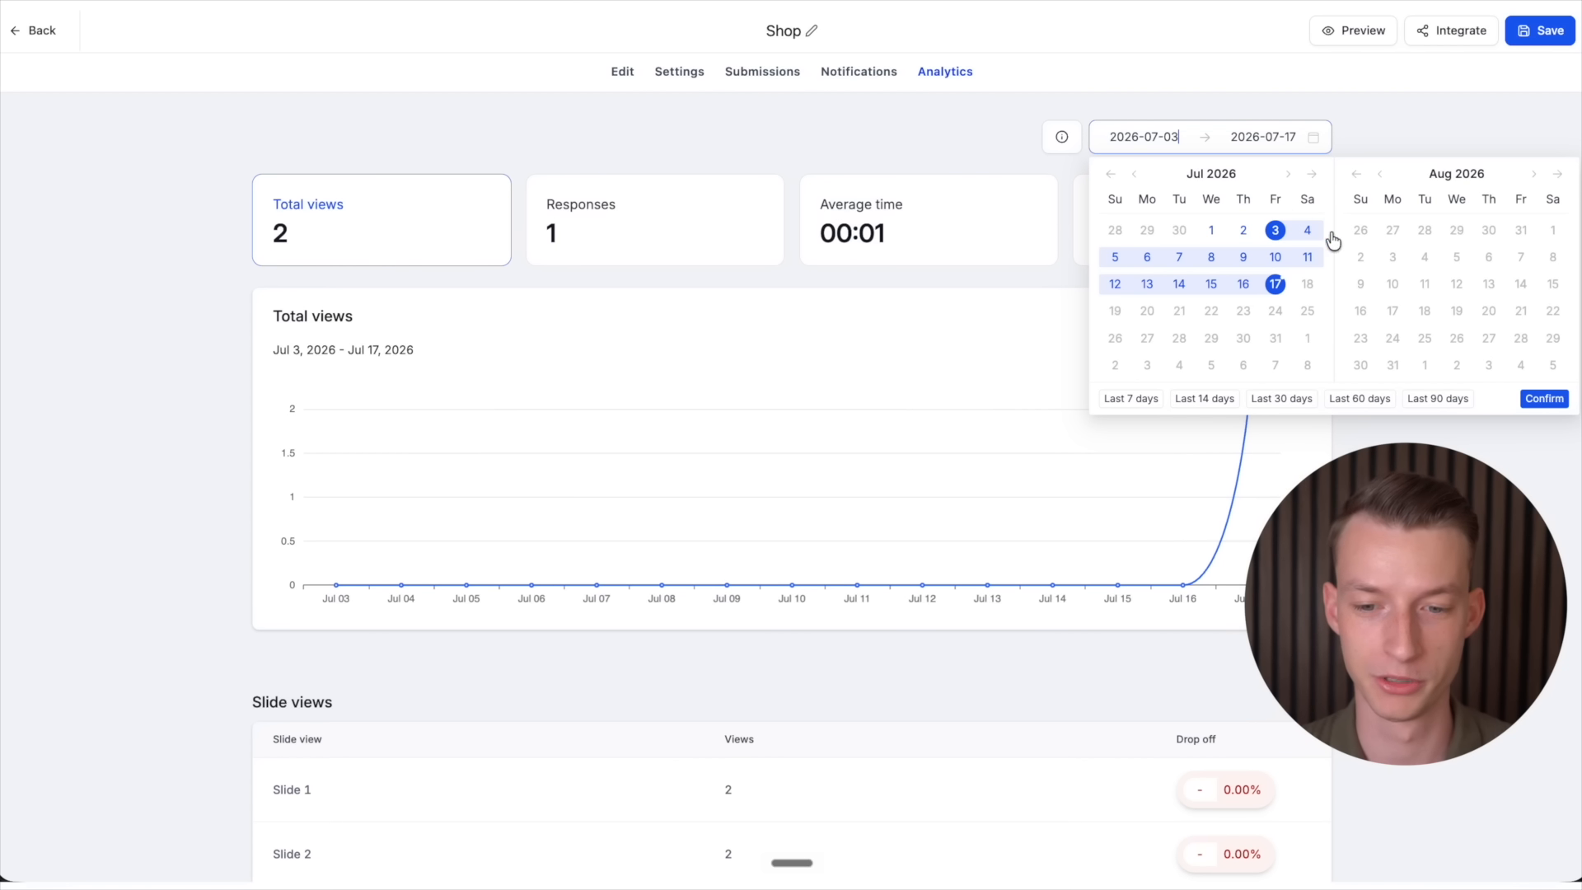
pyautogui.click(1416, 115)
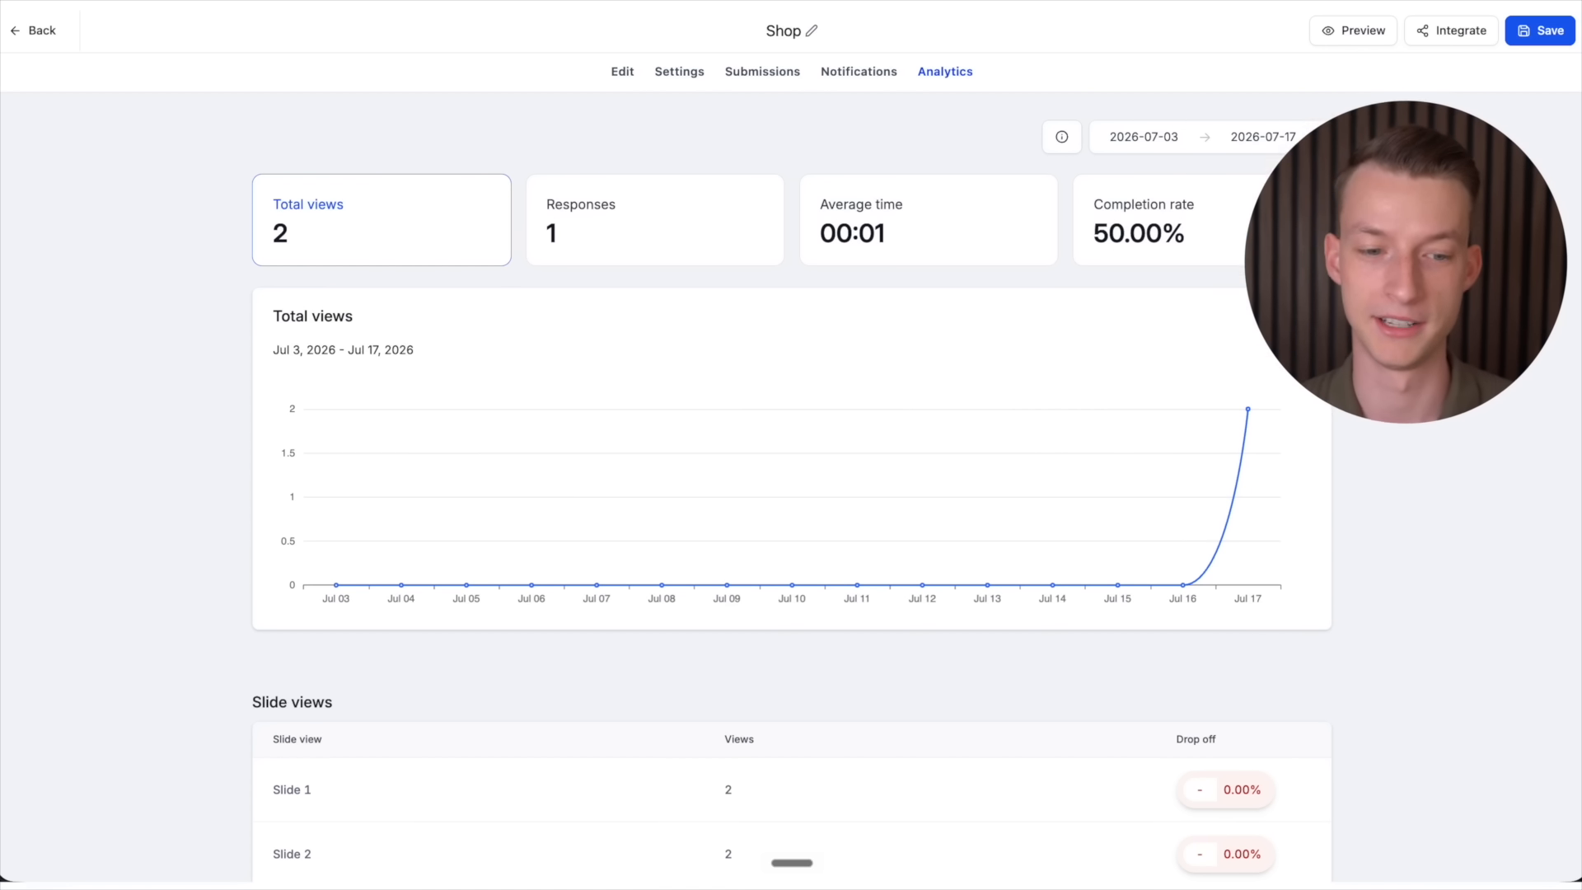